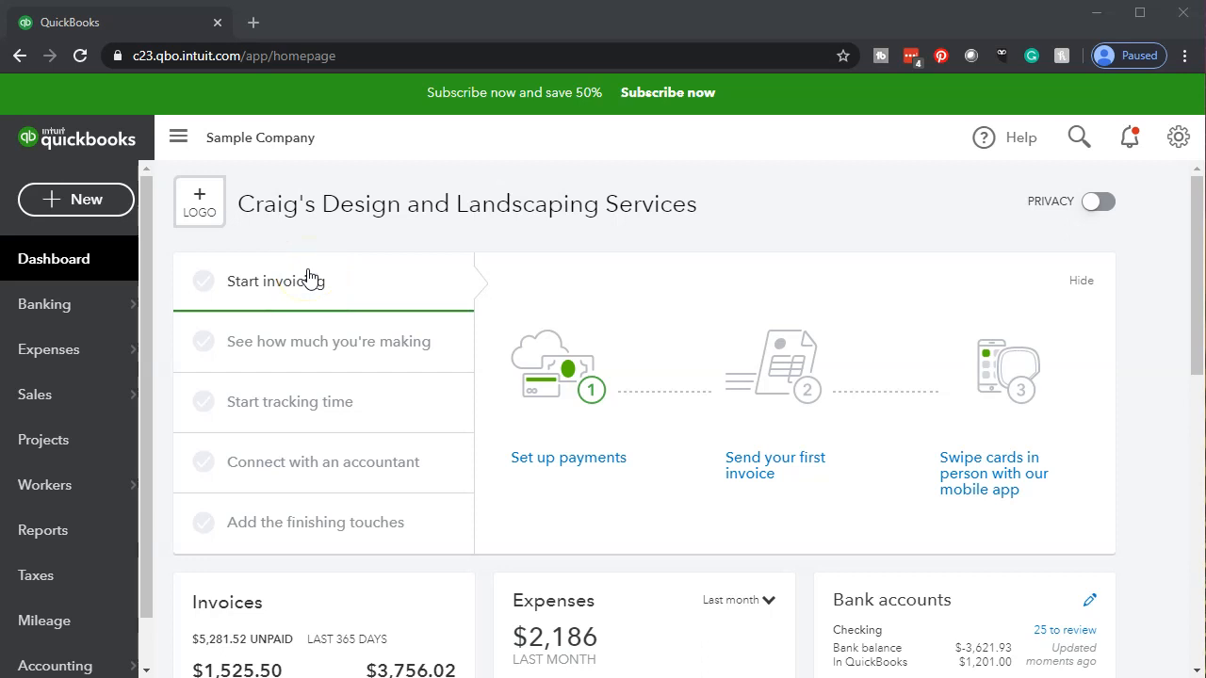
Open the Balance Sheet report from the favorite reports.
{"action": "left_click", "coordinate": [76, 552]}
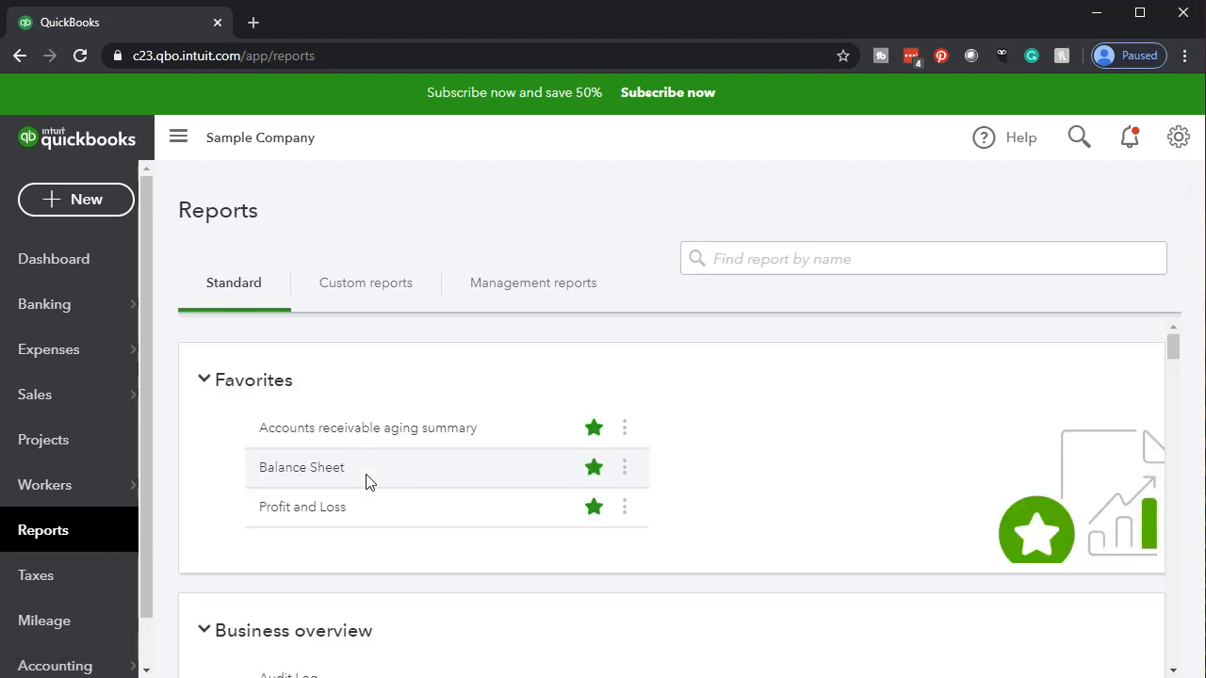
{"action": "scroll", "coordinate": [366, 482], "scroll_direction": "down", "scroll_amount": 2}
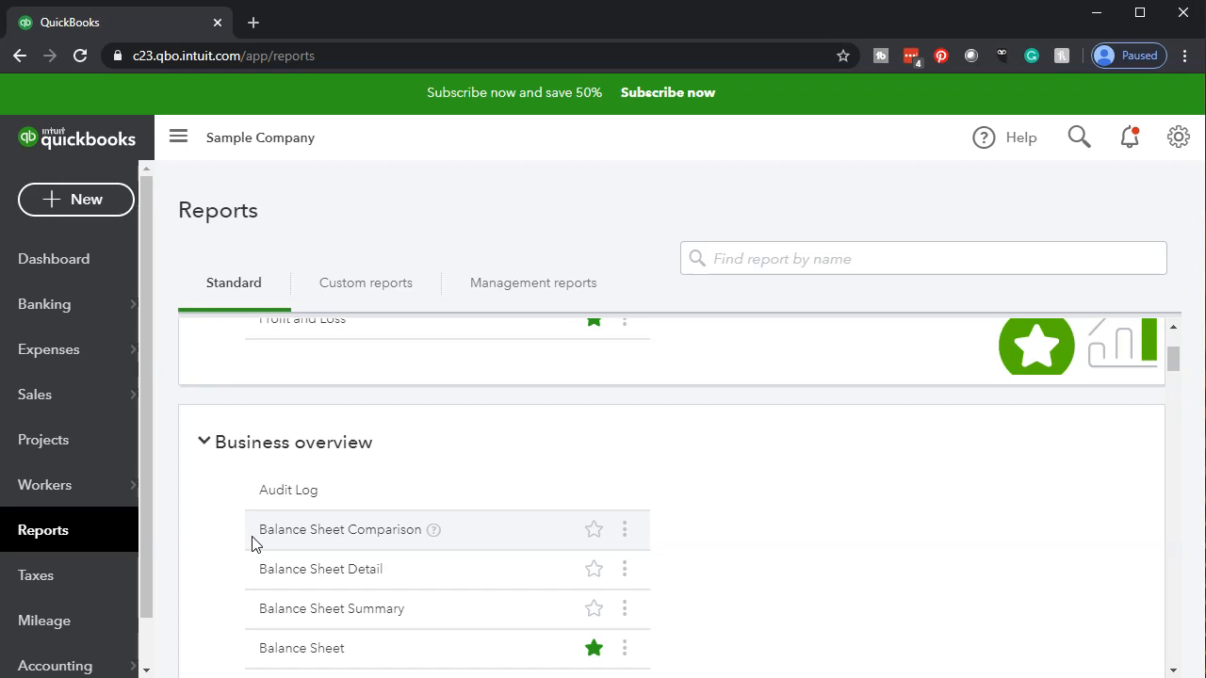
{"action": "scroll", "coordinate": [252, 544], "scroll_direction": "up", "scroll_amount": 2}
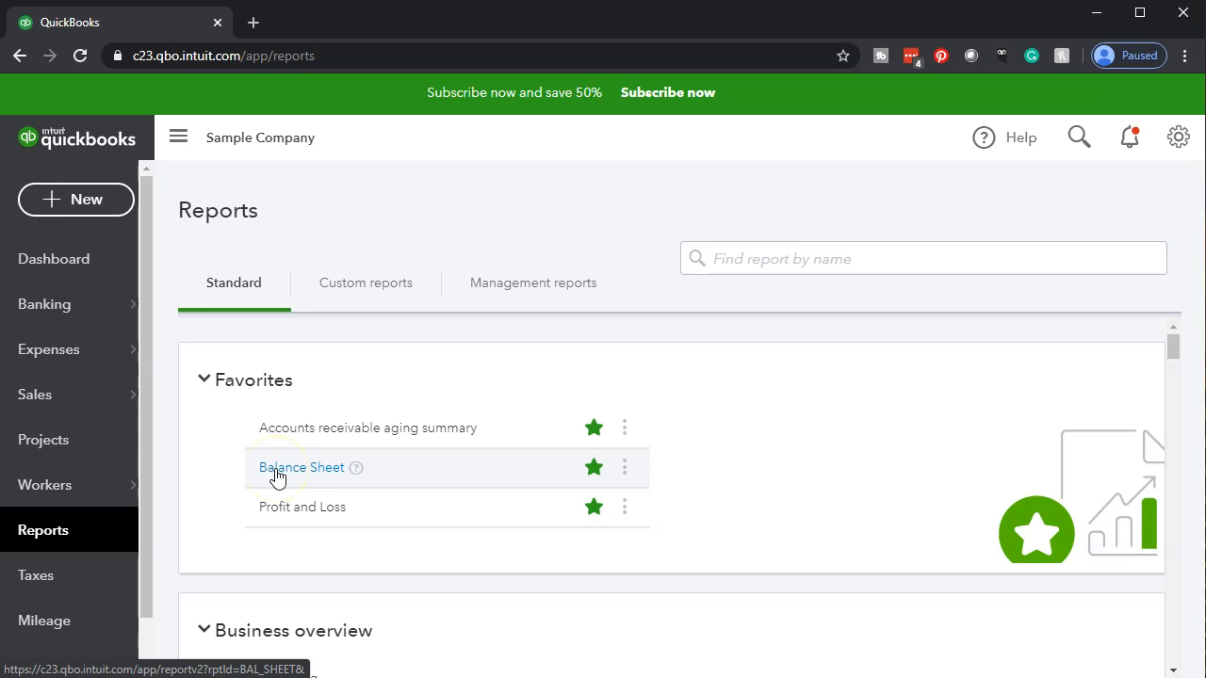
{"action": "left_click", "coordinate": [276, 476]}
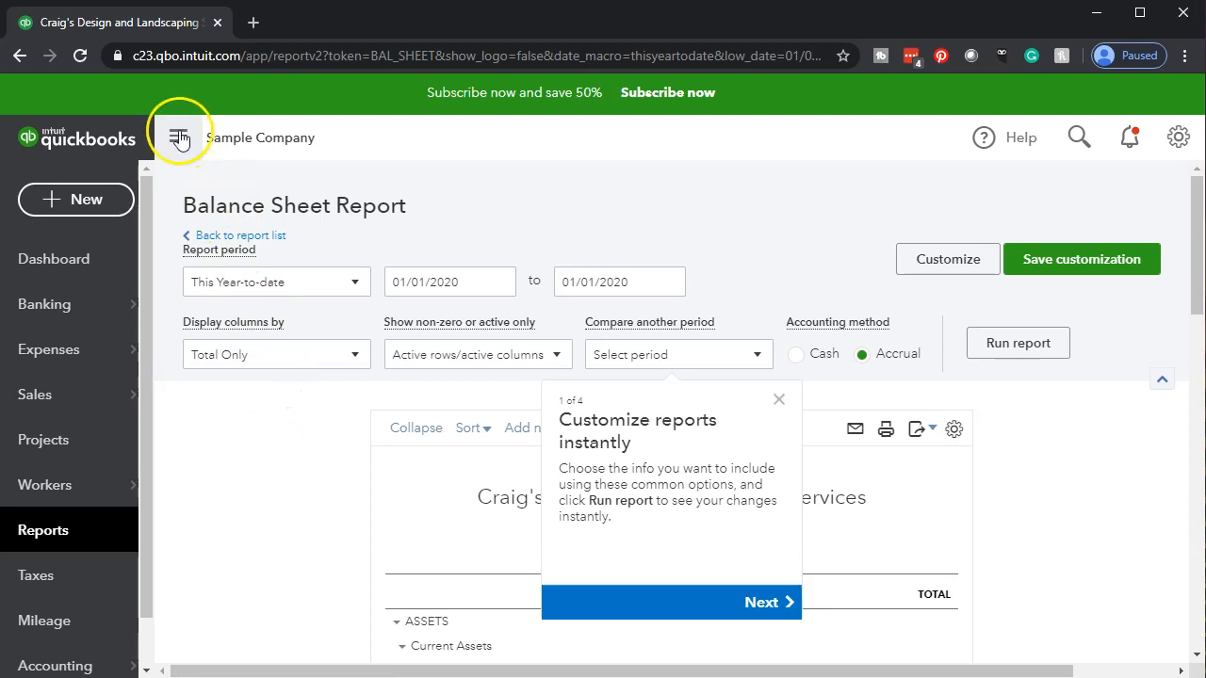
Duplicate the browser tab holding the Balance Sheet report and dismiss the report customization tour in the copy.
{"action": "right_click", "coordinate": [136, 29]}
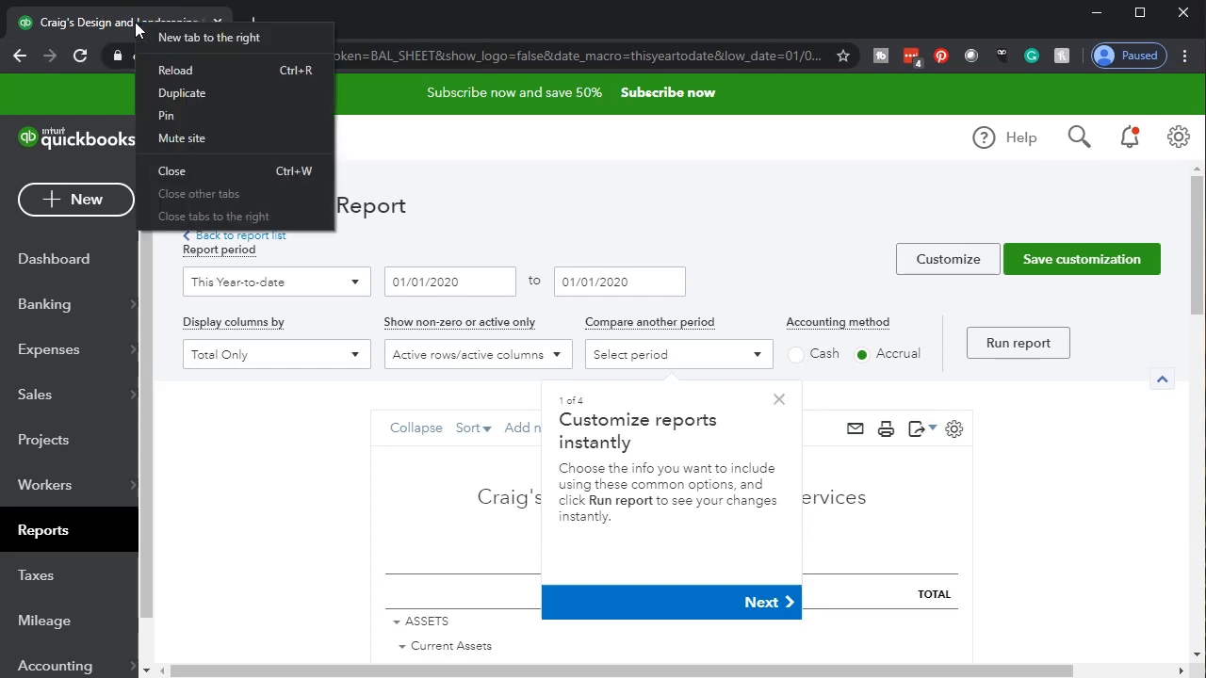
{"action": "left_click", "coordinate": [168, 91]}
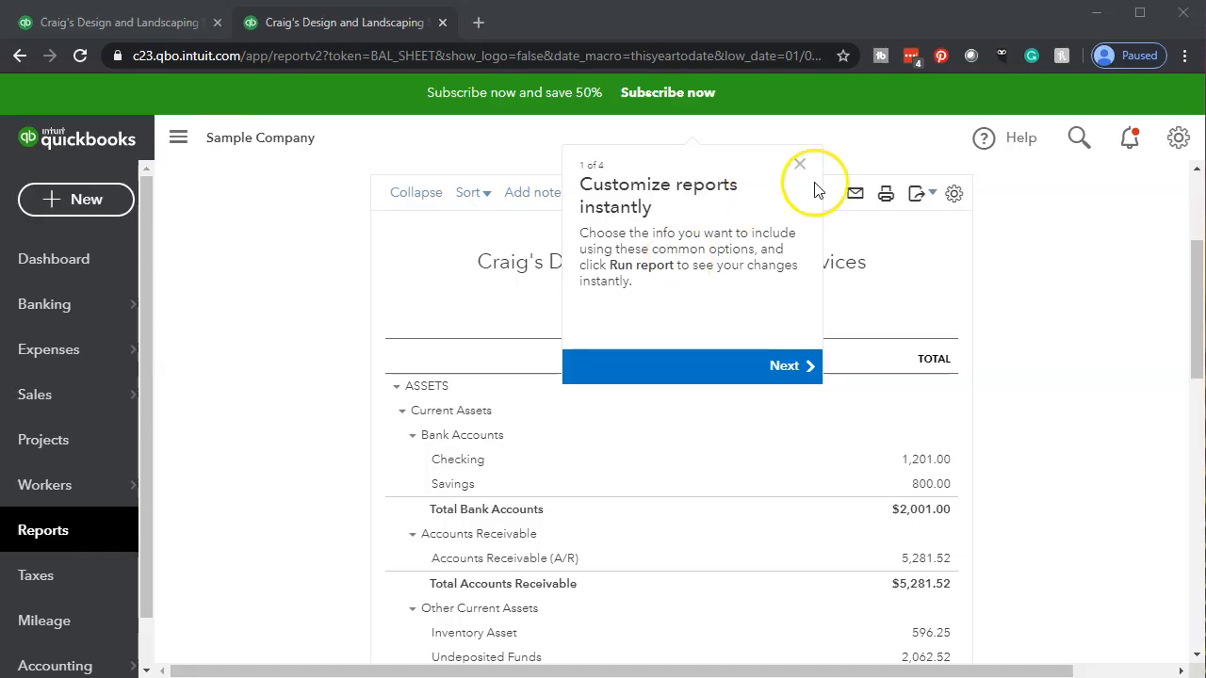
{"action": "left_click", "coordinate": [800, 166]}
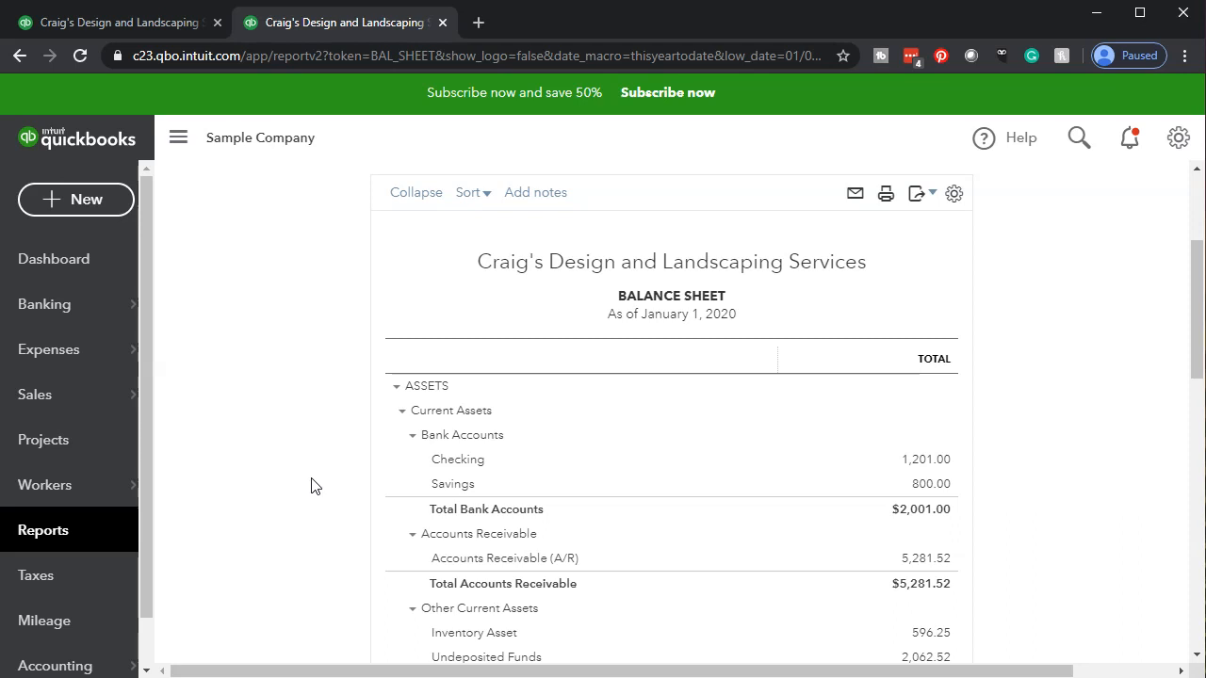
Set the Balance Sheet report period to 11/01/2019 through 12/31/2019 and rerun the report.
{"action": "scroll", "coordinate": [315, 486], "scroll_direction": "up", "scroll_amount": 2}
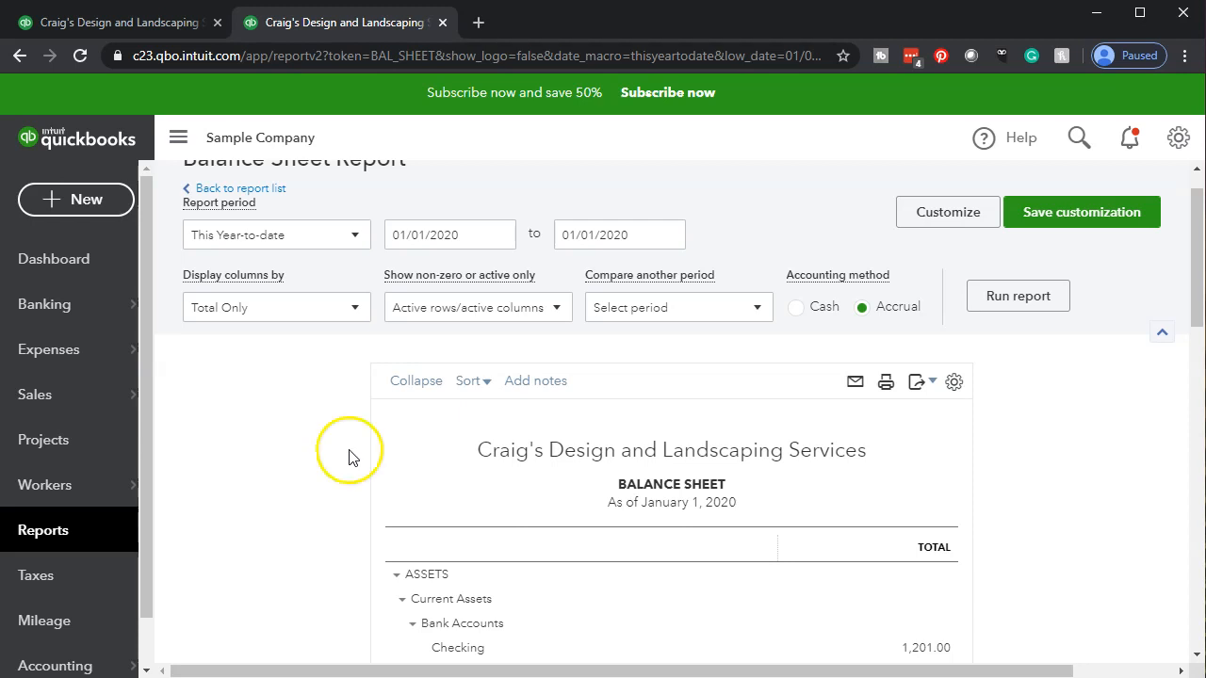
{"action": "left_click_drag", "start_coordinate": [466, 235], "coordinate": [282, 232]}
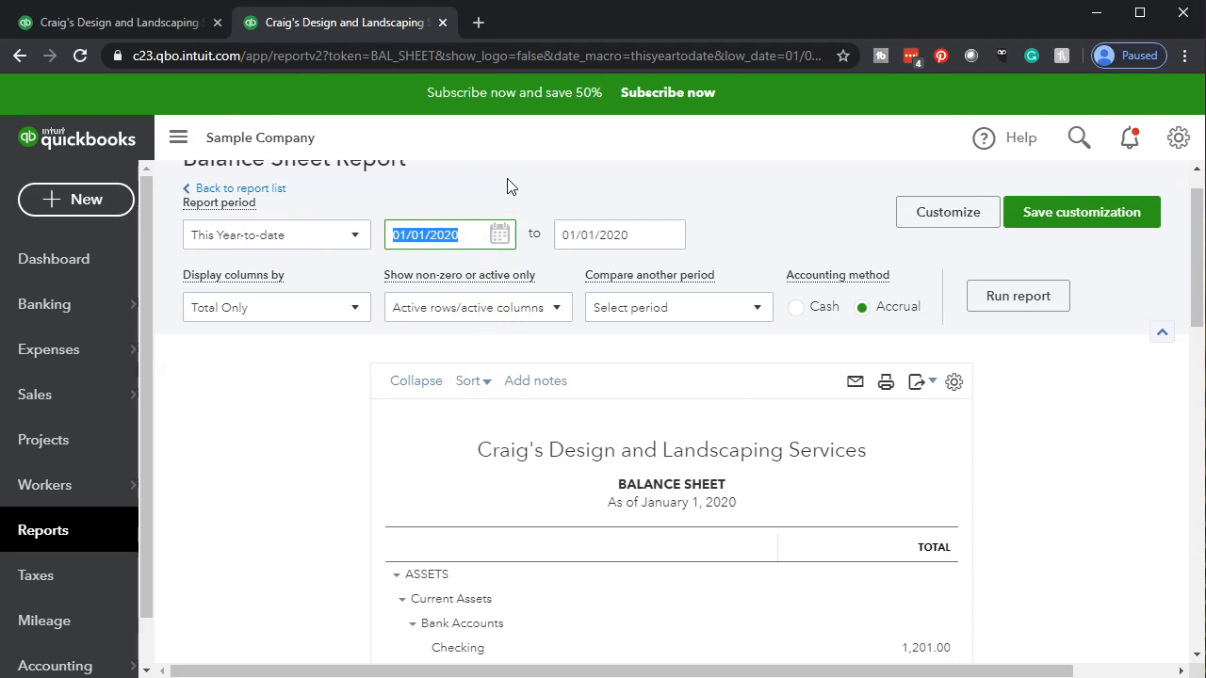
{"action": "type", "text": "11/01/"}
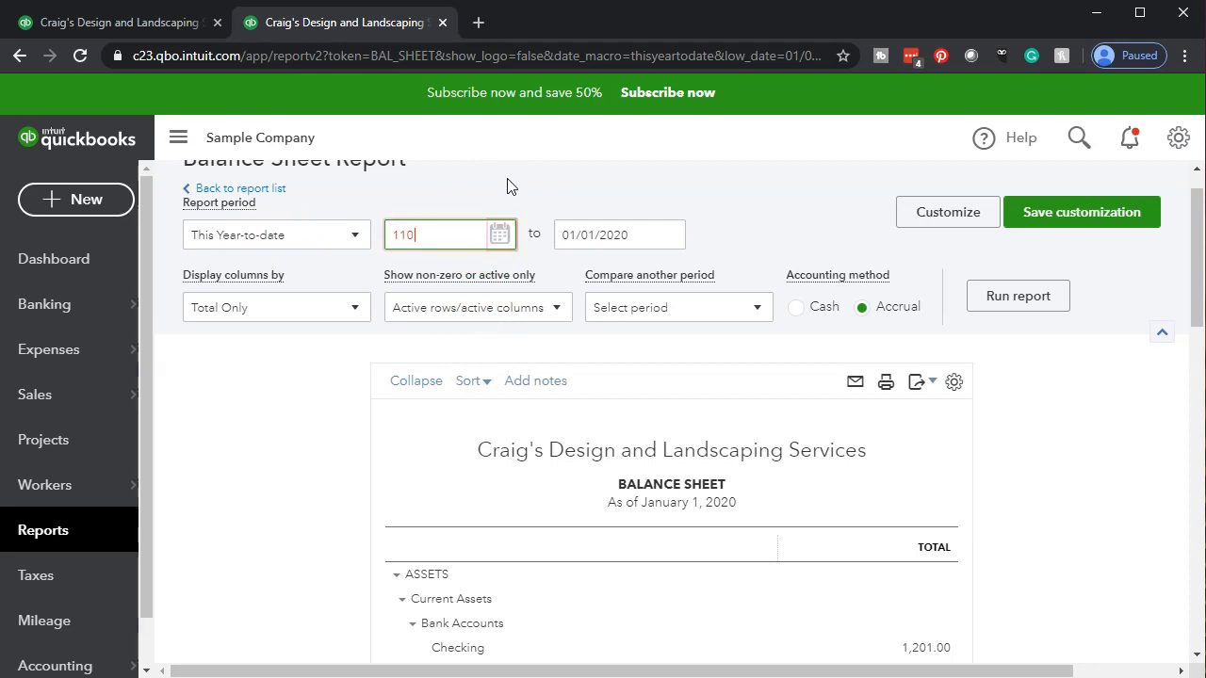
{"action": "type", "text": "2019"}
{"action": "key", "text": "Tab"}
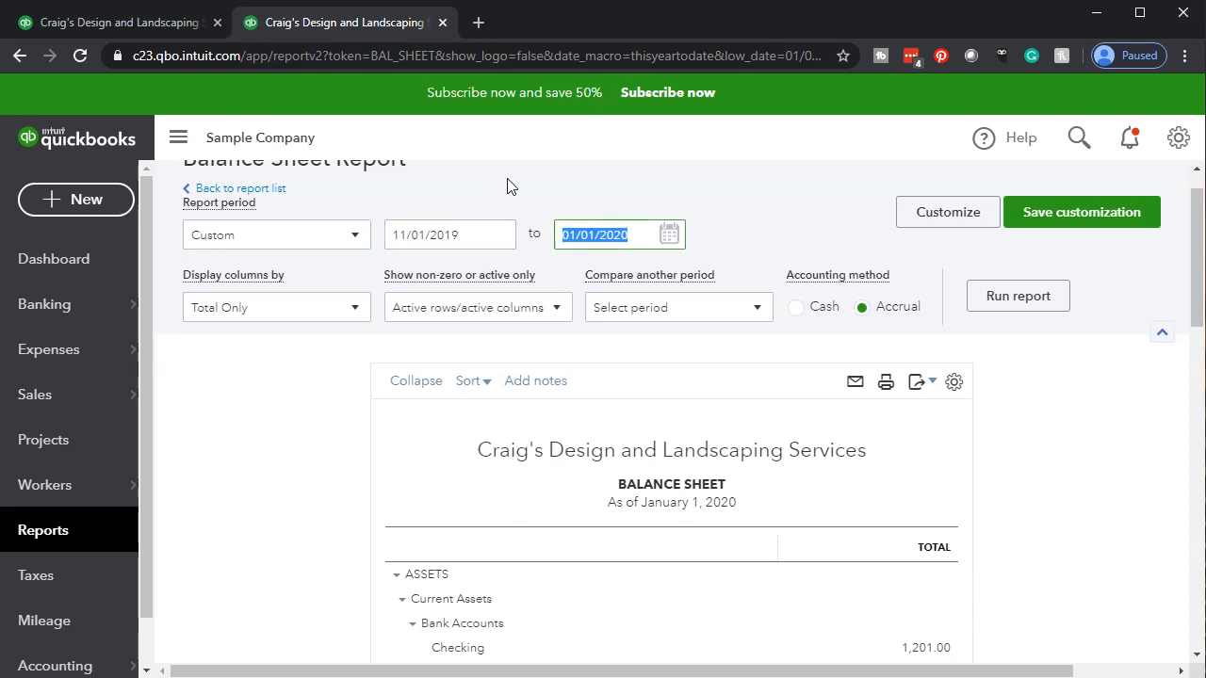
{"action": "type", "text": "12/31/2019"}
{"action": "key", "text": "Tab"}
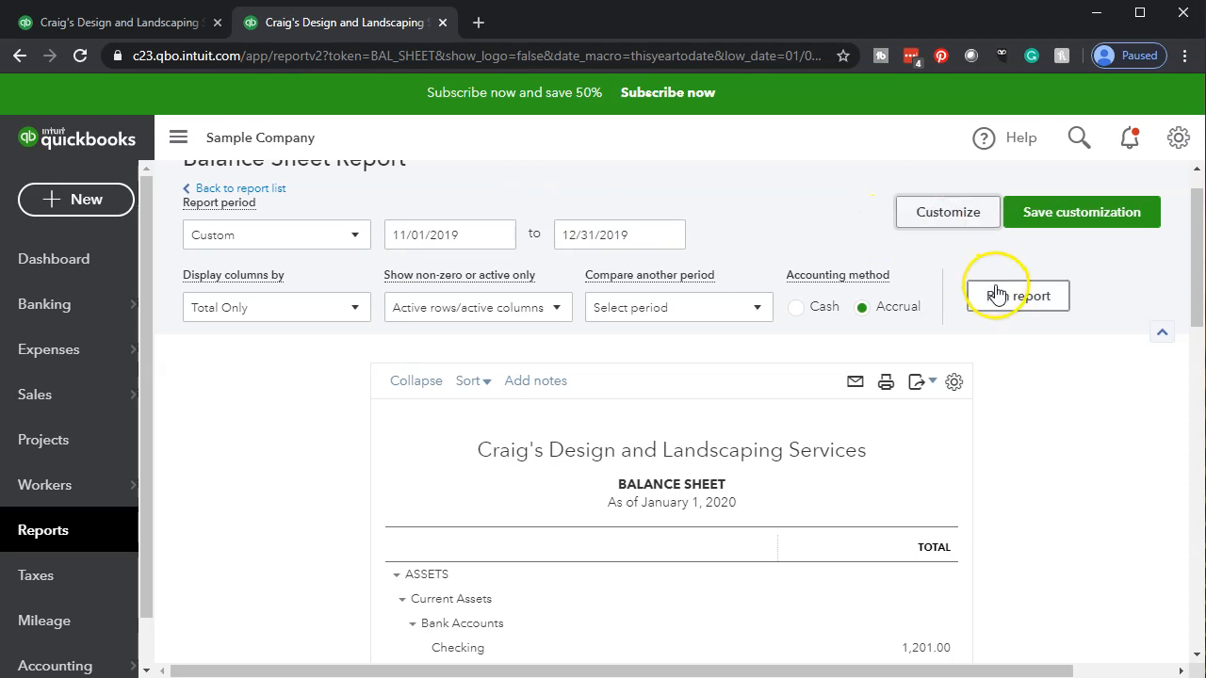
{"action": "left_click", "coordinate": [997, 295]}
{"action": "scroll", "coordinate": [996, 291], "scroll_direction": "down", "scroll_amount": 2}
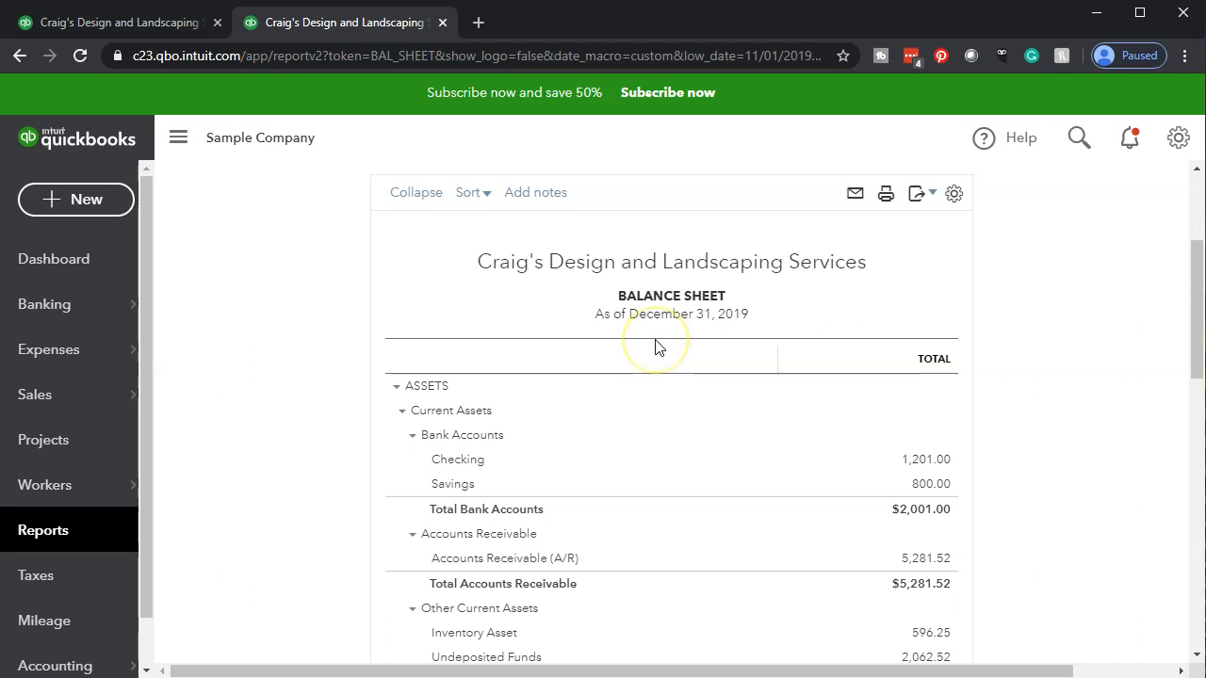
{"action": "scroll", "coordinate": [657, 347], "scroll_direction": "up", "scroll_amount": 3}
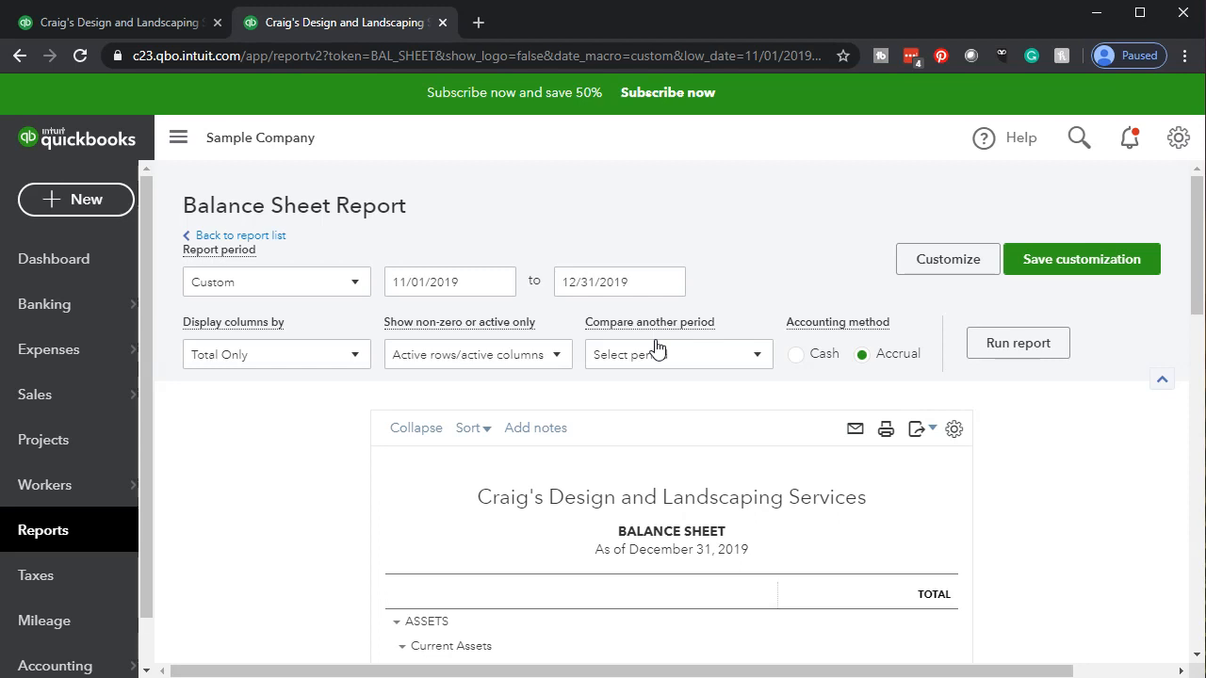
Examine the transaction detail behind the Checking account total, and return to the Balance Sheet report summary.
{"action": "scroll", "coordinate": [657, 347], "scroll_direction": "down", "scroll_amount": 3}
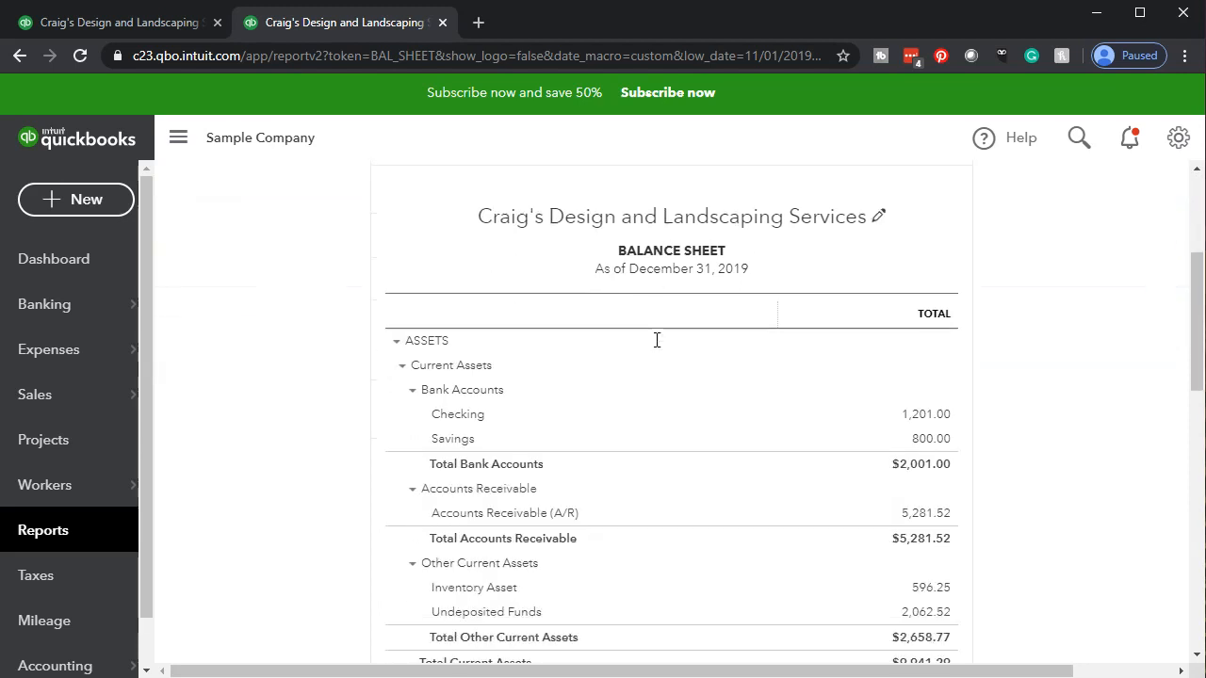
{"action": "left_click", "coordinate": [924, 420]}
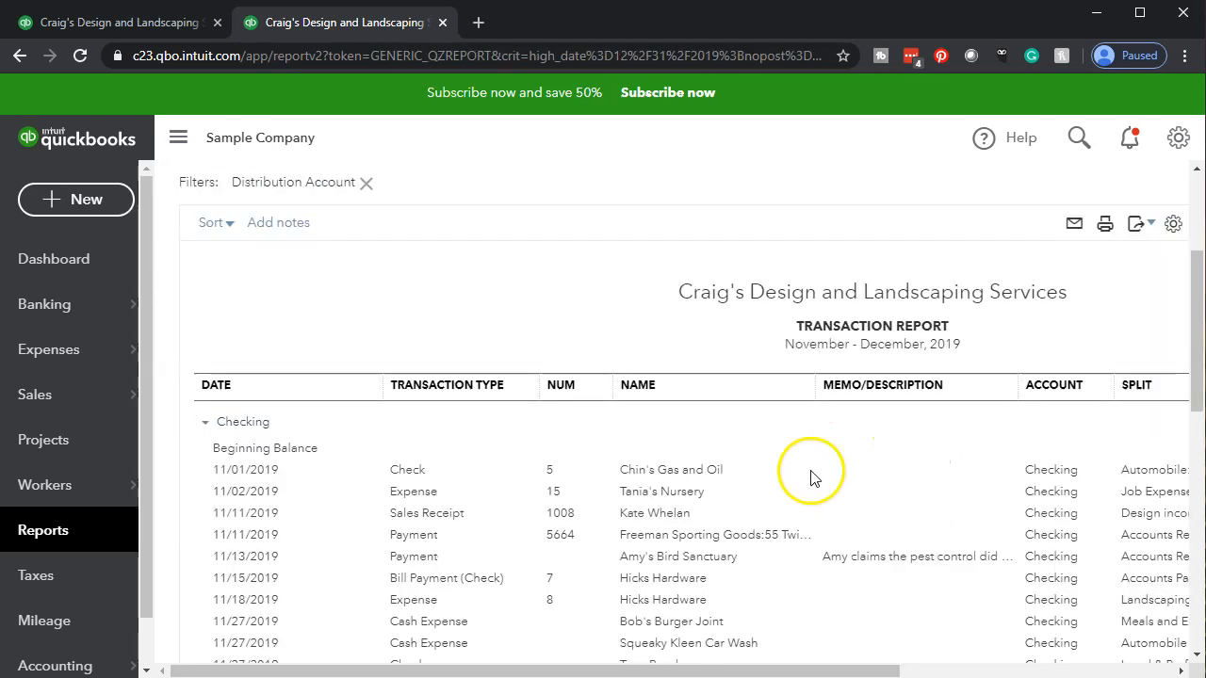
{"action": "scroll", "coordinate": [315, 523], "scroll_direction": "down", "scroll_amount": 1}
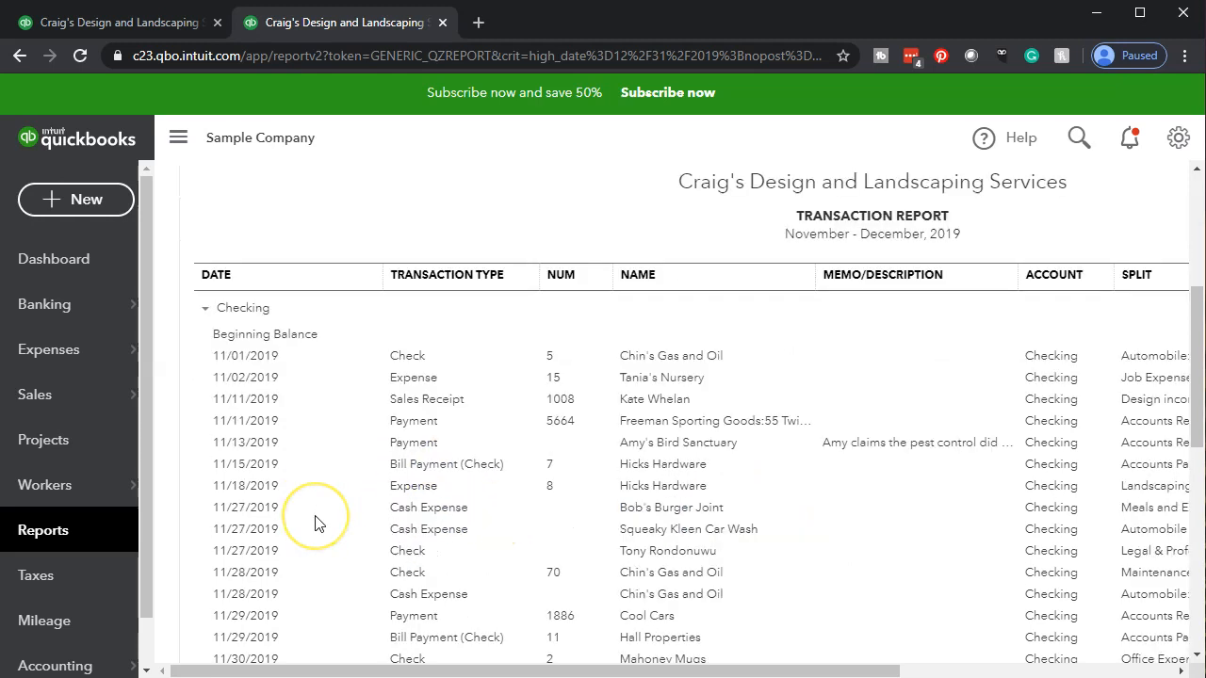
{"action": "scroll", "coordinate": [316, 523], "scroll_direction": "down", "scroll_amount": 5}
{"action": "scroll", "coordinate": [316, 523], "scroll_direction": "up", "scroll_amount": 10}
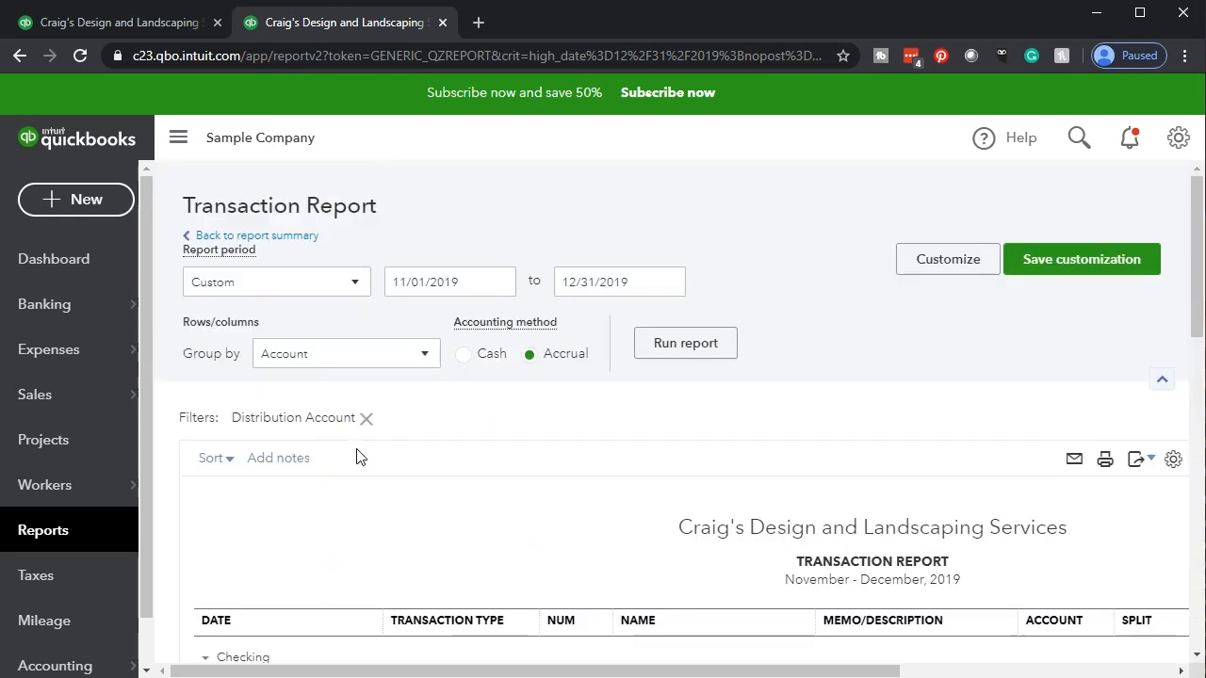
{"action": "left_click", "coordinate": [302, 476]}
{"action": "left_click", "coordinate": [293, 237]}
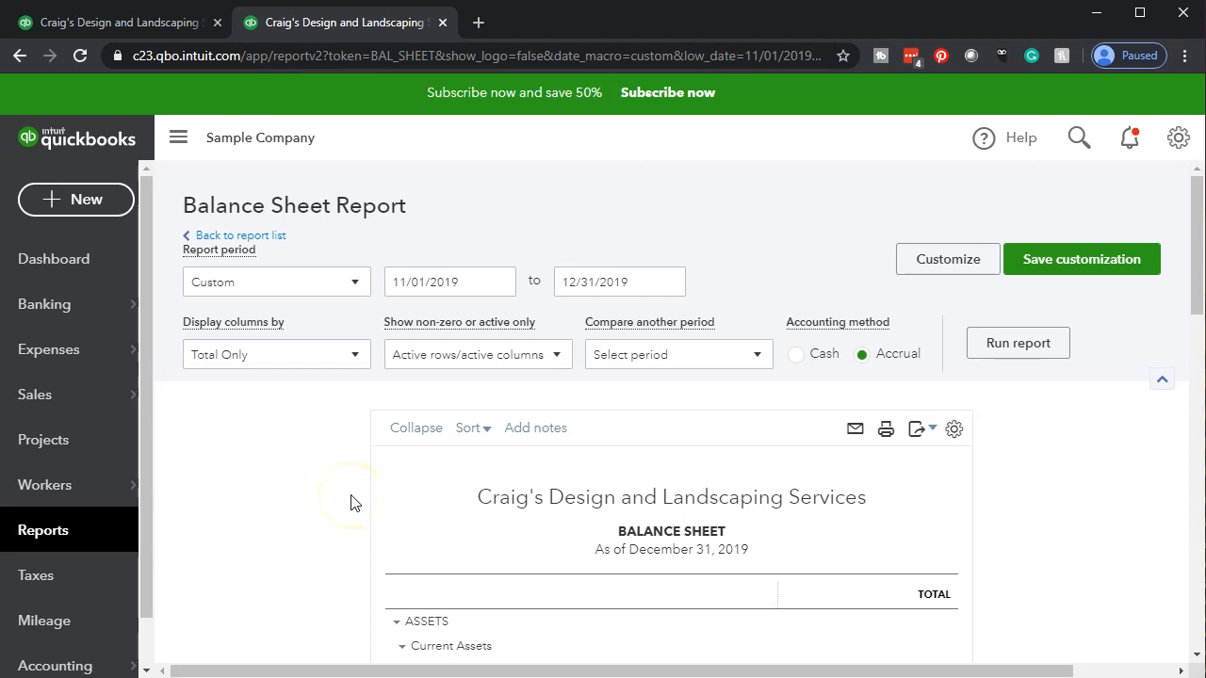
Display the Balance Sheet columns by Months, rerun the report, and review the monthly figures down to total liabilities and equity.
{"action": "left_click", "coordinate": [362, 369]}
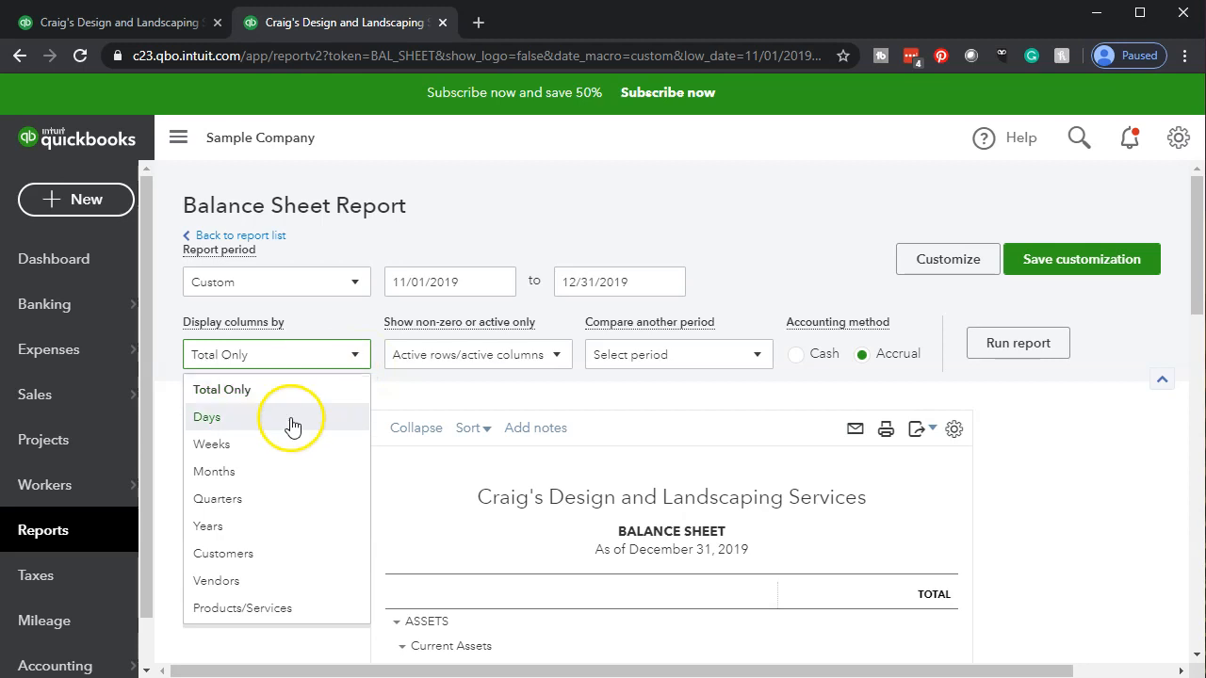
{"action": "left_click", "coordinate": [259, 474]}
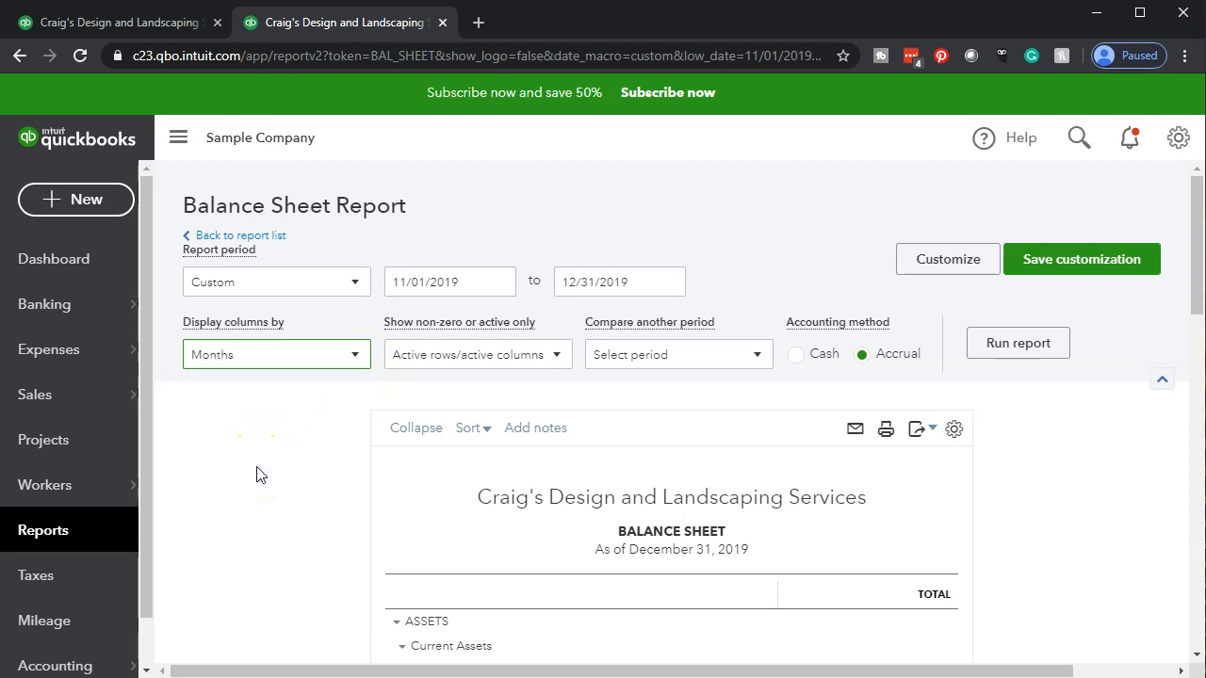
{"action": "left_click", "coordinate": [983, 353]}
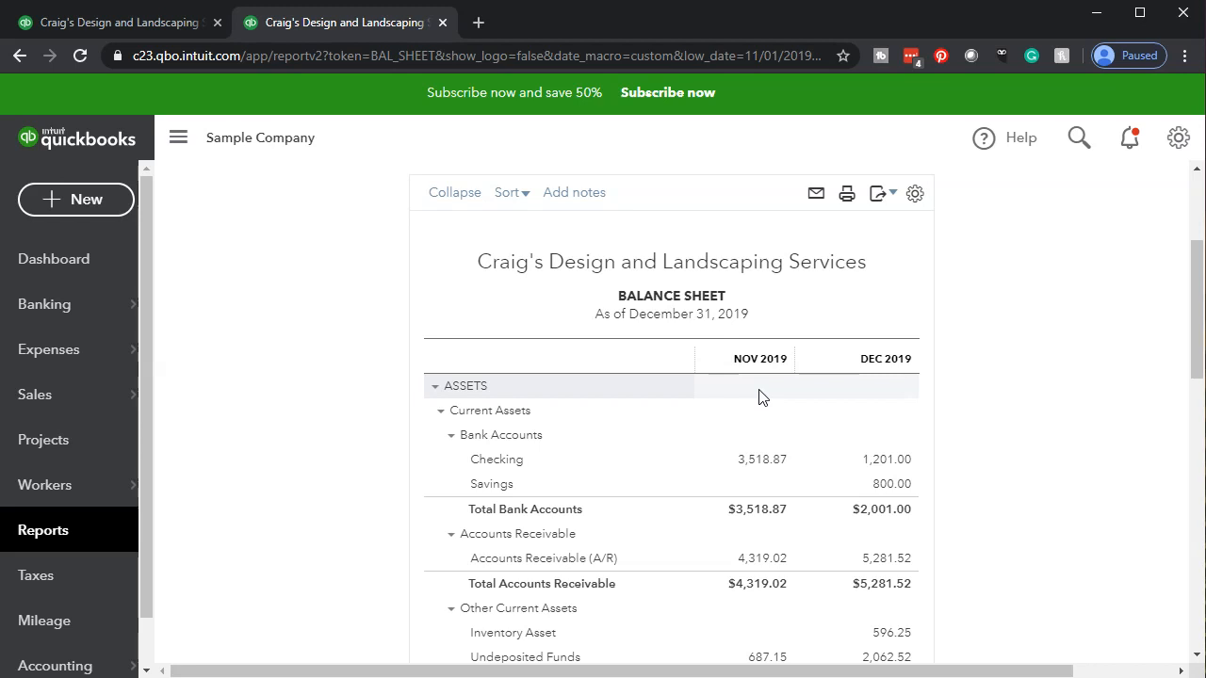
{"action": "scroll", "coordinate": [761, 396], "scroll_direction": "down", "scroll_amount": 8}
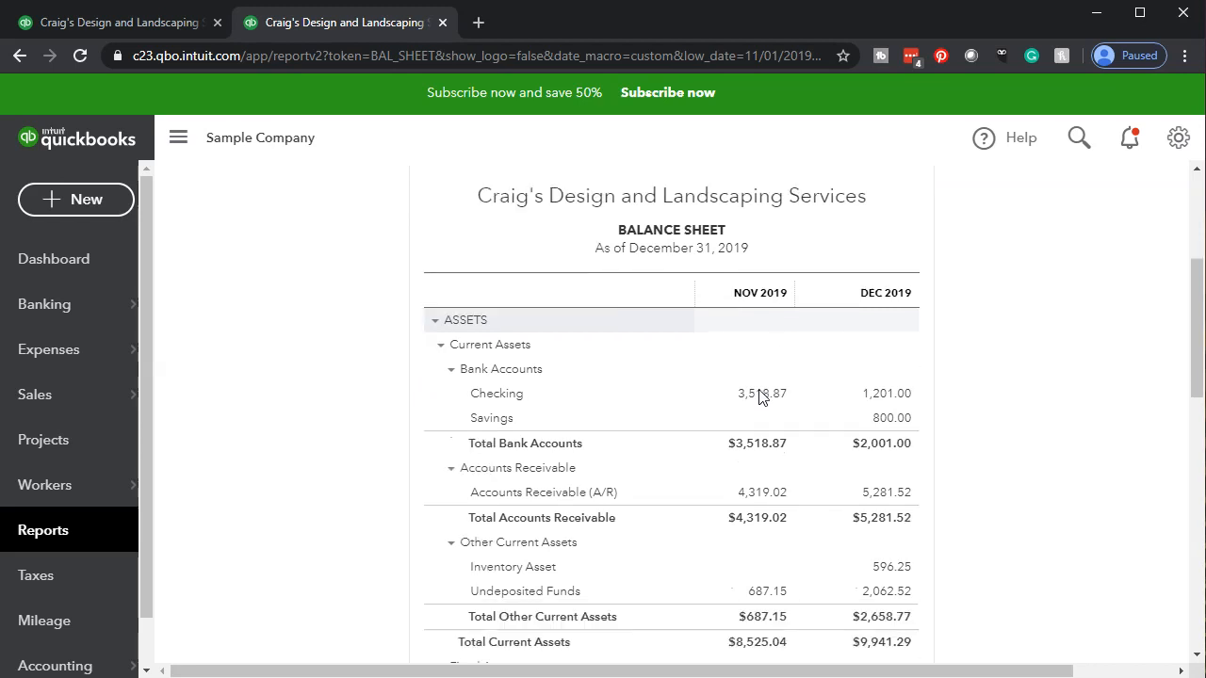
{"action": "scroll", "coordinate": [762, 395], "scroll_direction": "down", "scroll_amount": 2}
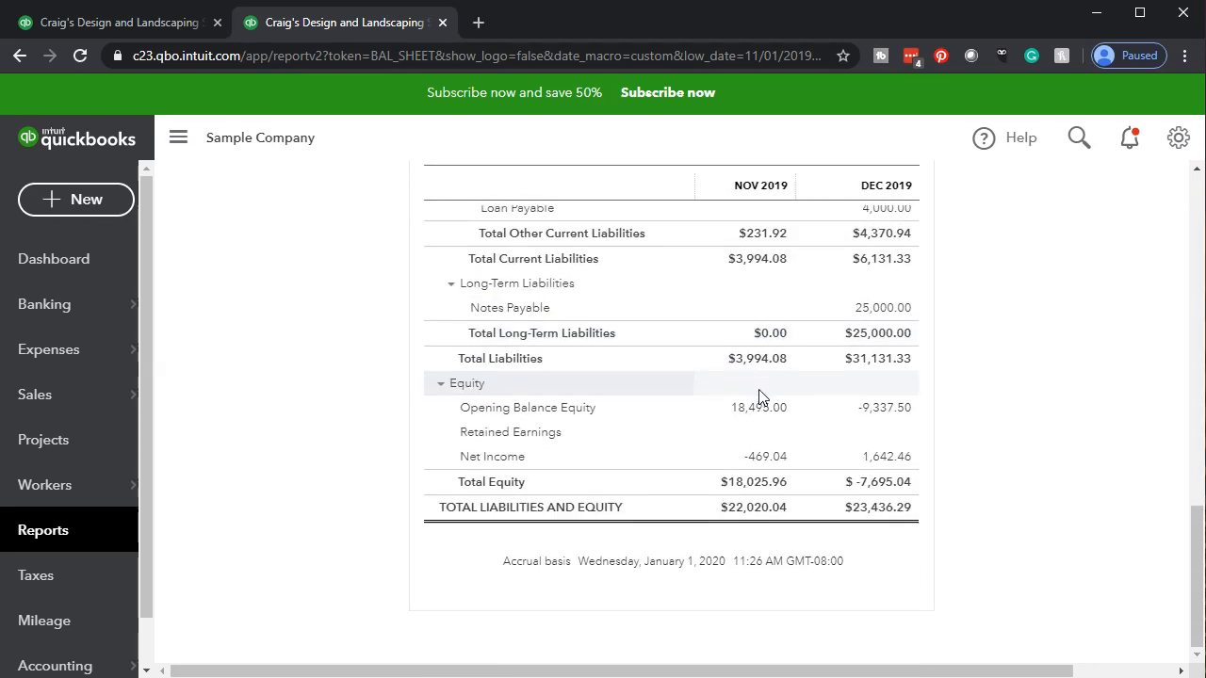
{"action": "scroll", "coordinate": [761, 396], "scroll_direction": "up", "scroll_amount": 12}
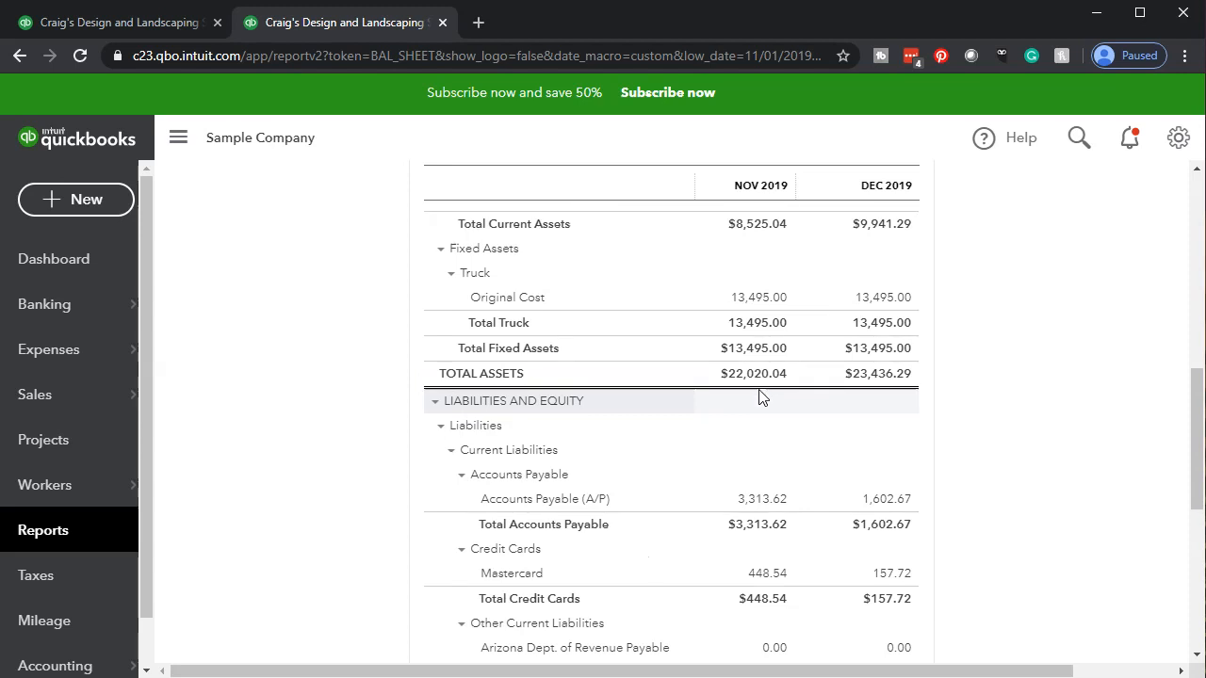
{"action": "scroll", "coordinate": [762, 395], "scroll_direction": "up", "scroll_amount": 1}
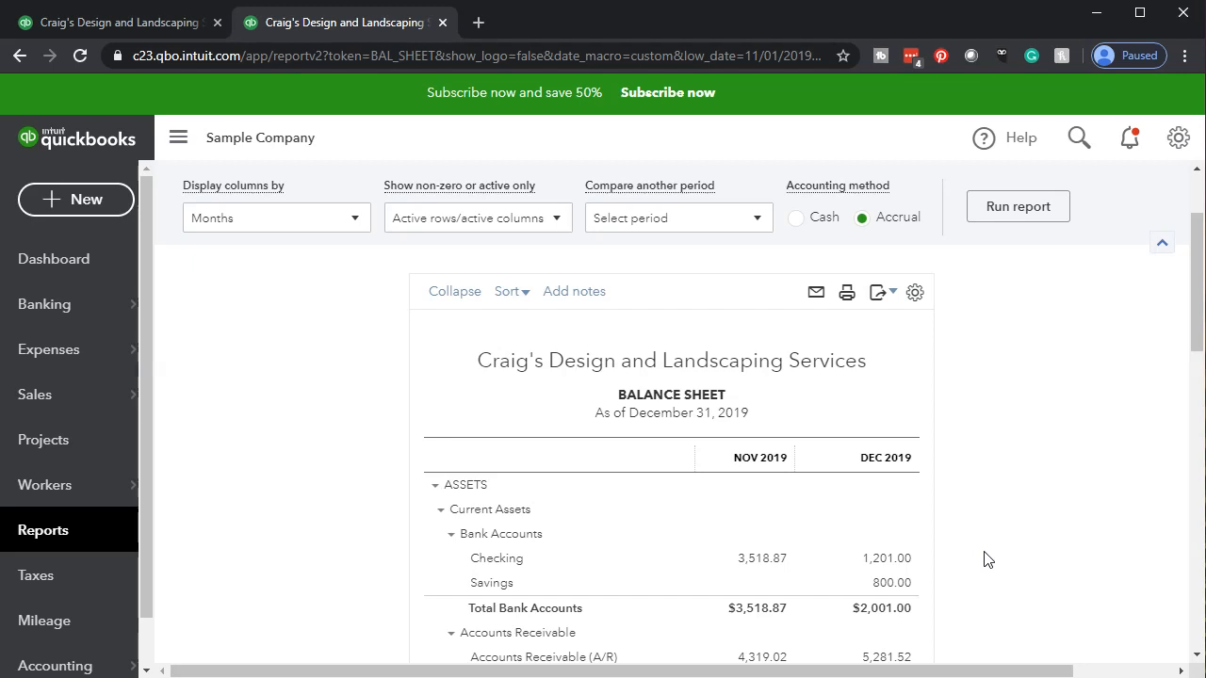
Set the Balance Sheet column display back to Total Only and rerun the report.
{"action": "scroll", "coordinate": [310, 377], "scroll_direction": "up", "scroll_amount": 3}
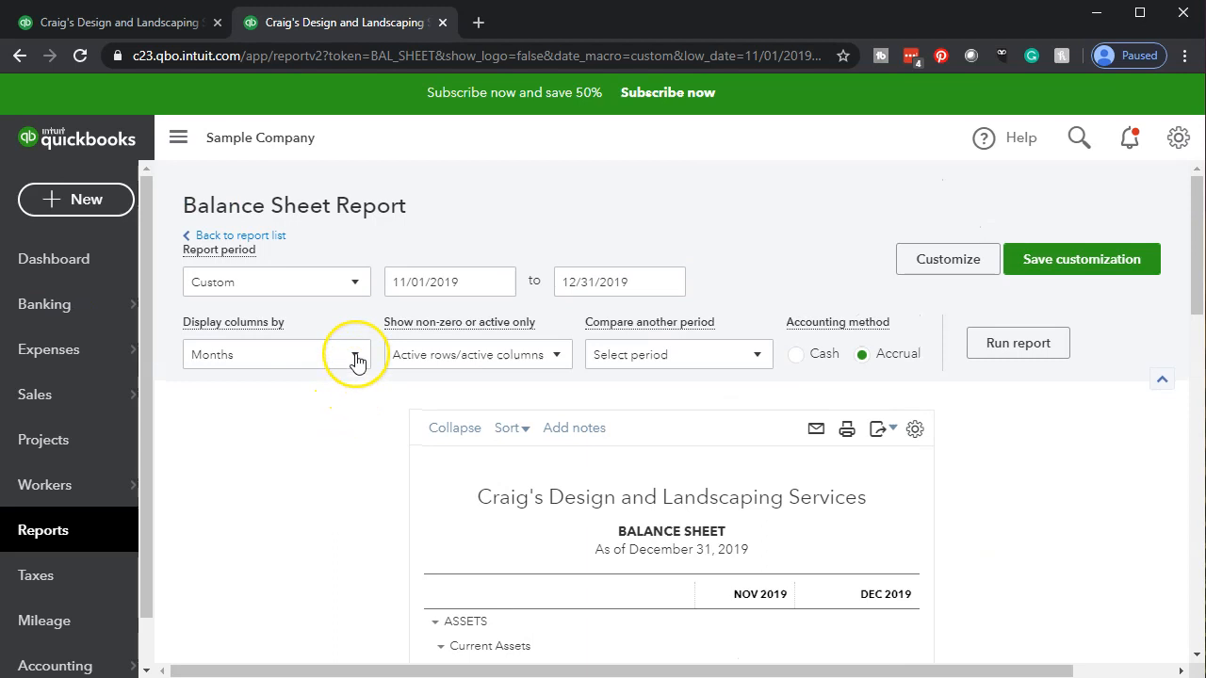
{"action": "left_click", "coordinate": [356, 362]}
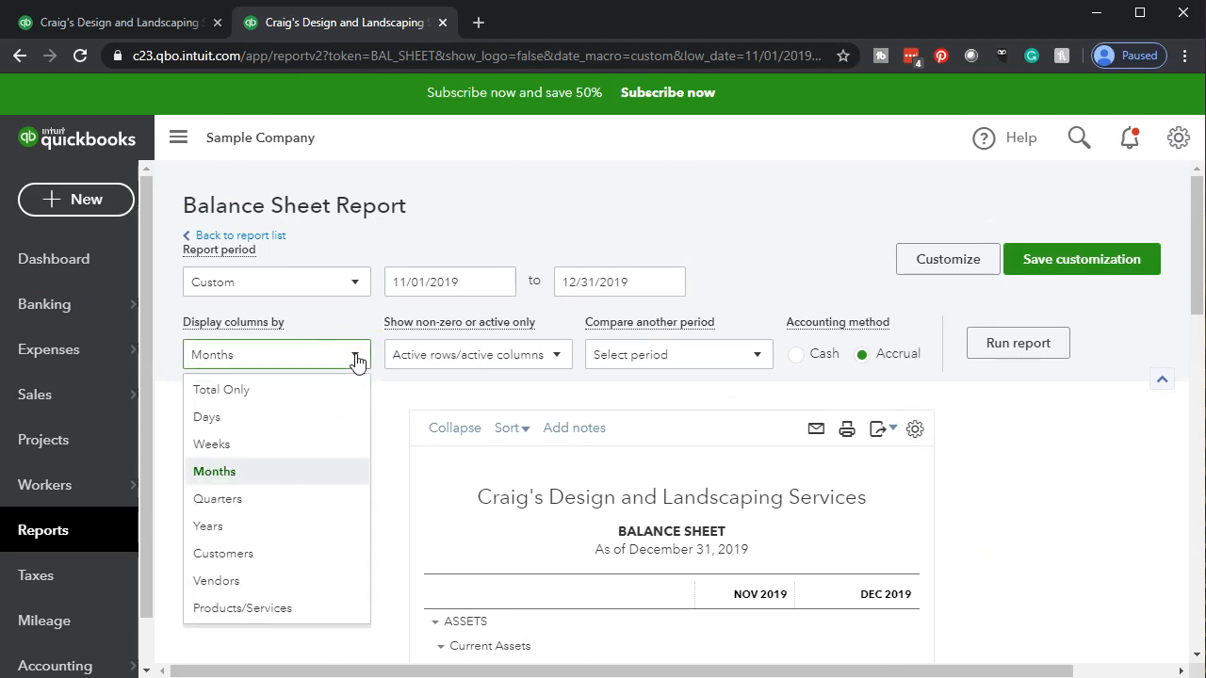
{"action": "left_click", "coordinate": [289, 391]}
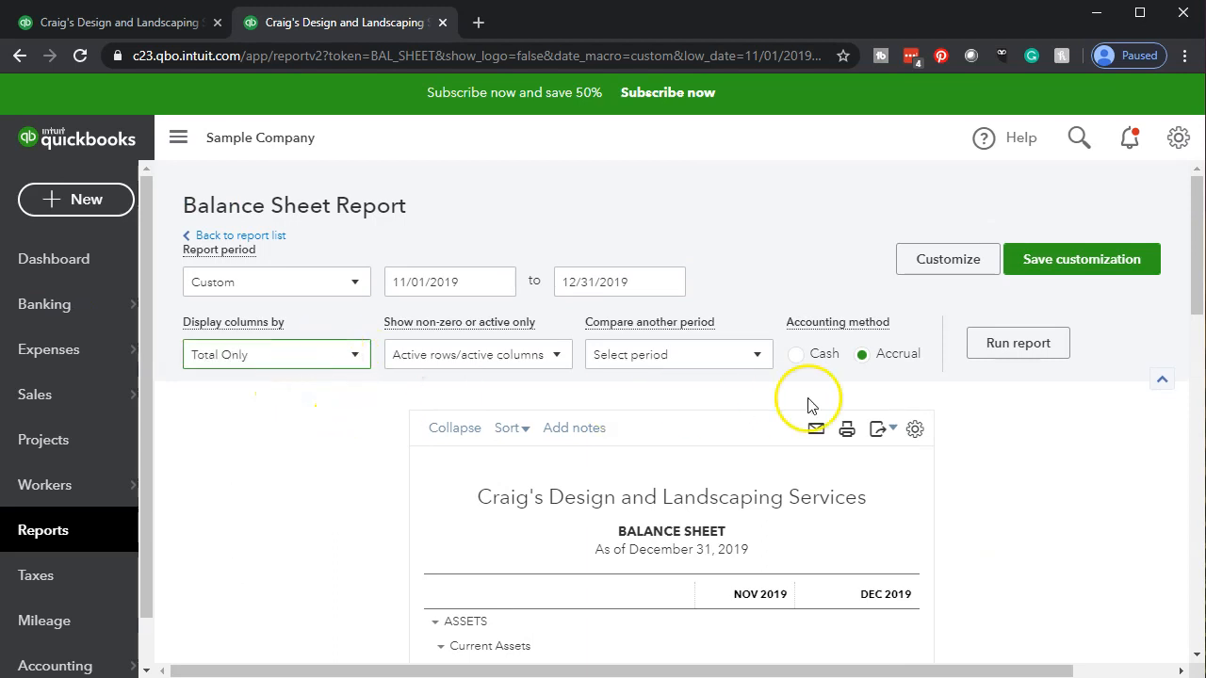
{"action": "left_click", "coordinate": [989, 356]}
{"action": "scroll", "coordinate": [948, 412], "scroll_direction": "up", "scroll_amount": 3}
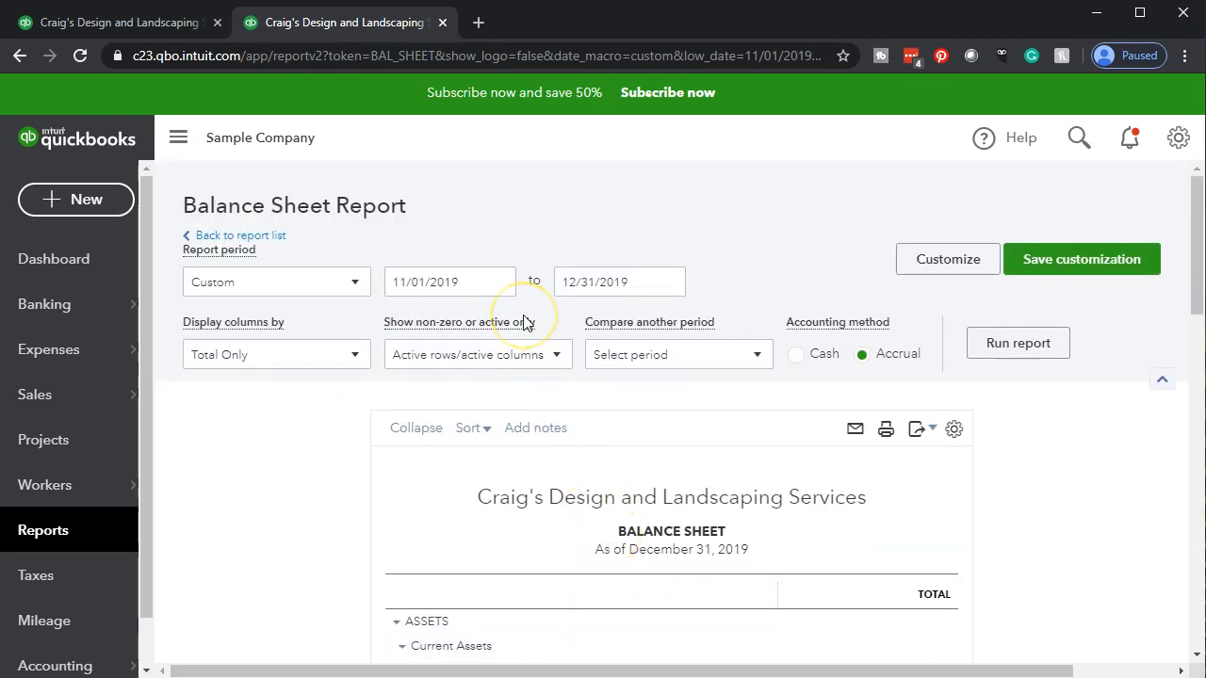
Review the options for comparing another period on the Balance Sheet without choosing any.
{"action": "left_click", "coordinate": [759, 364]}
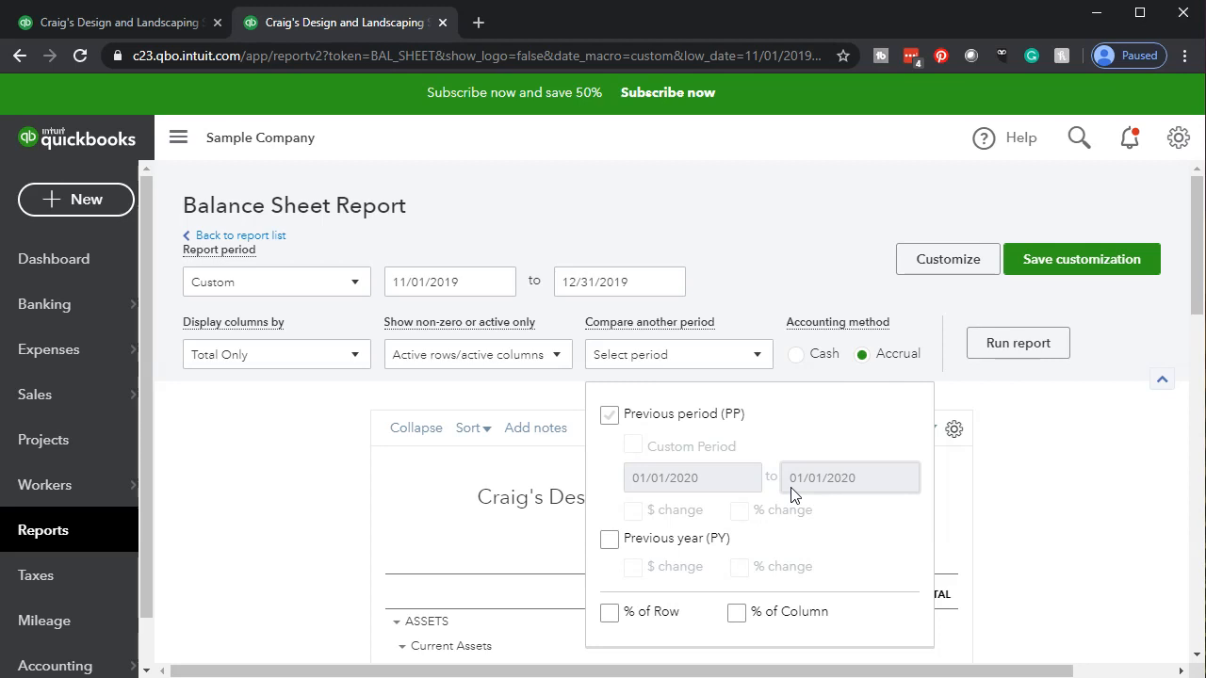
{"action": "left_click", "coordinate": [318, 546]}
{"action": "scroll", "coordinate": [318, 546], "scroll_direction": "down", "scroll_amount": 3}
{"action": "scroll", "coordinate": [326, 513], "scroll_direction": "up", "scroll_amount": 3}
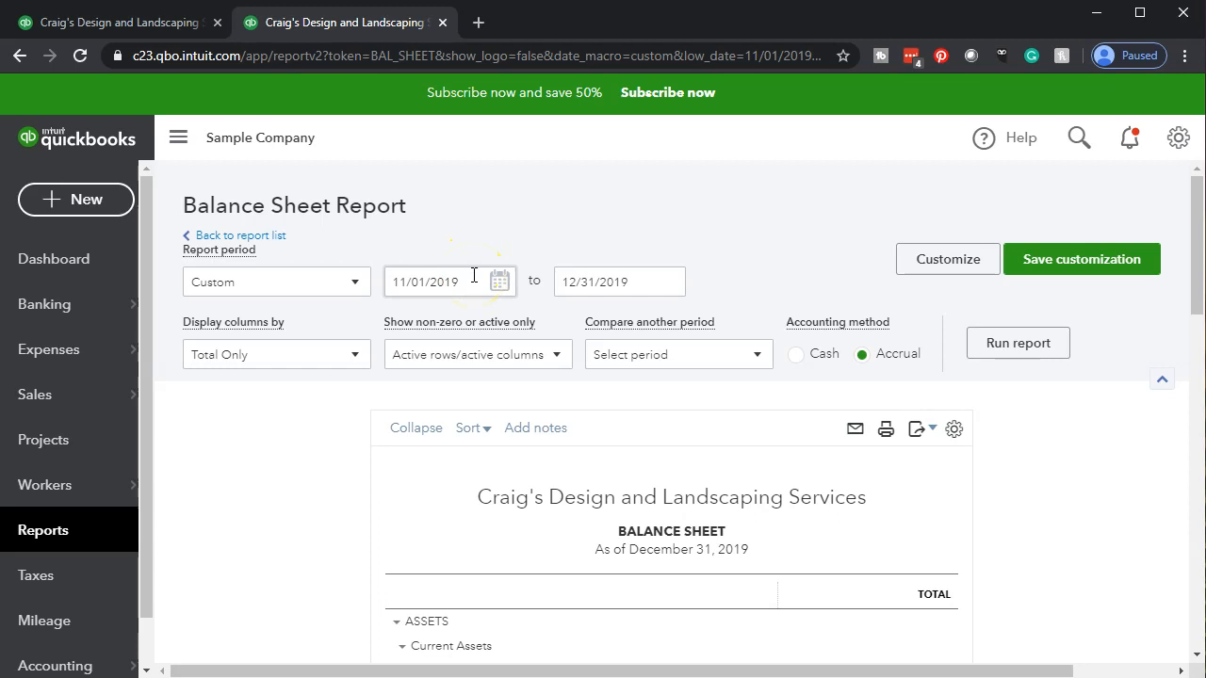
Set the start date of the Balance Sheet report period to 12/01/2019 and rerun the report.
{"action": "left_click", "coordinate": [474, 274]}
{"action": "type", "text": "12"}
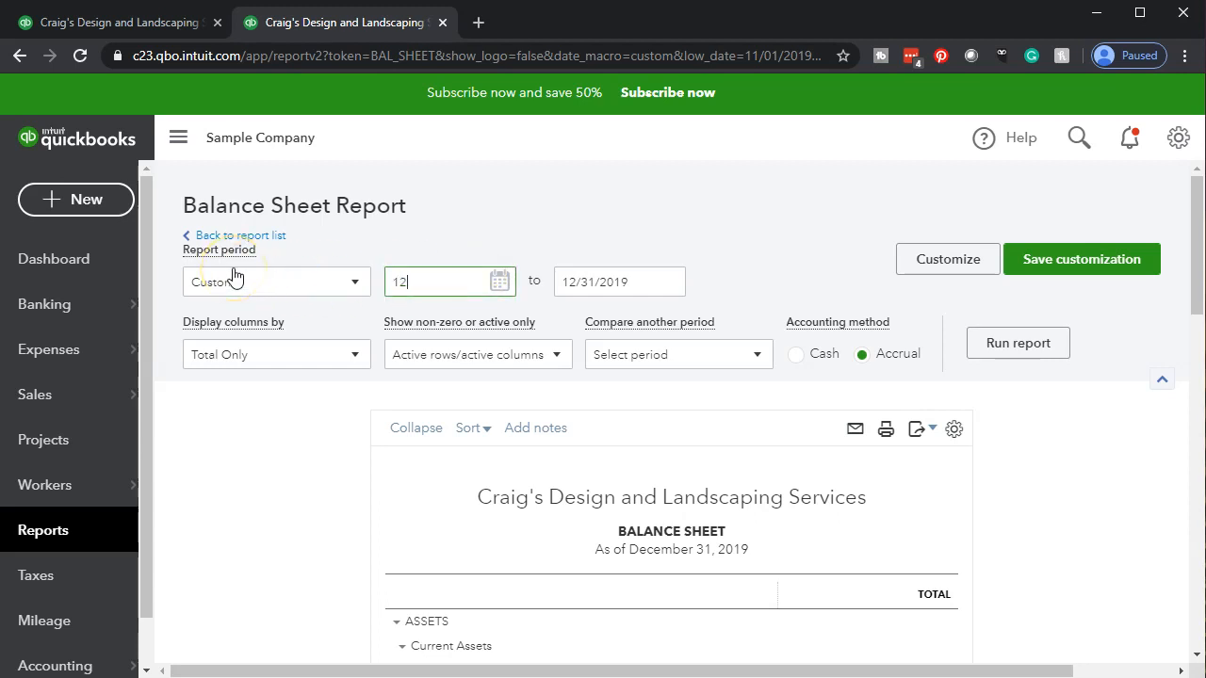
{"action": "type", "text": "/01/2019"}
{"action": "key", "text": "Tab"}
{"action": "key", "text": "Tab"}
{"action": "left_click", "coordinate": [991, 345]}
{"action": "scroll", "coordinate": [985, 369], "scroll_direction": "down", "scroll_amount": 3}
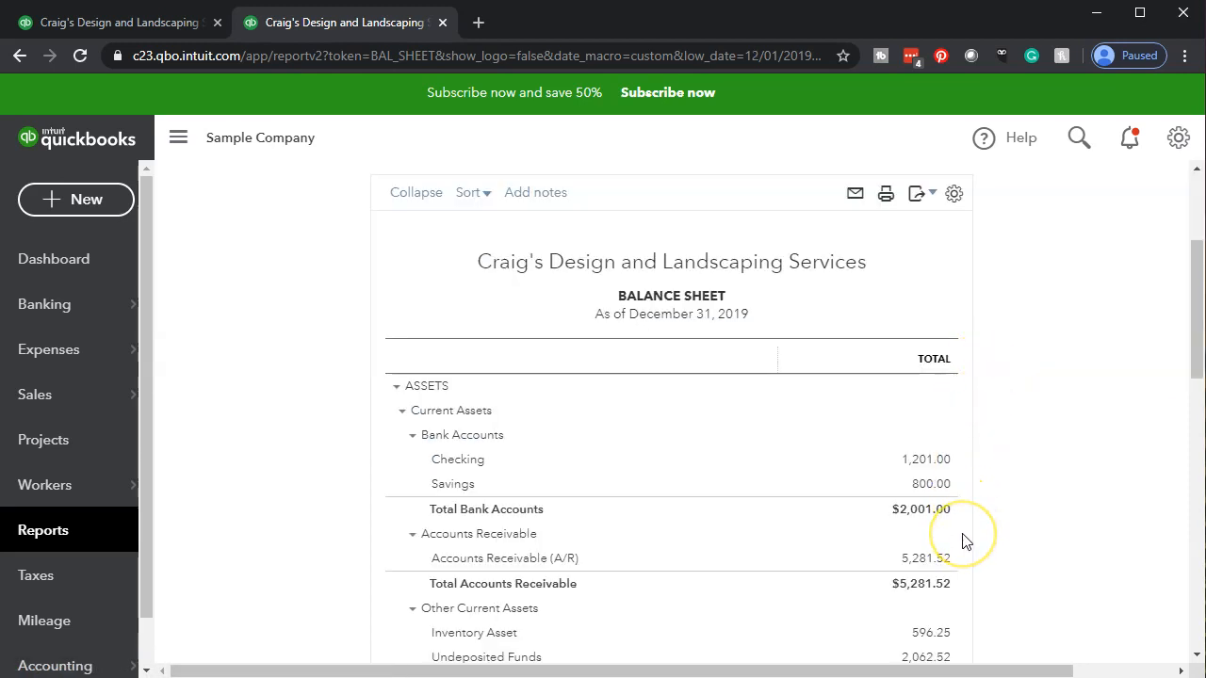
{"action": "scroll", "coordinate": [962, 541], "scroll_direction": "up", "scroll_amount": 3}
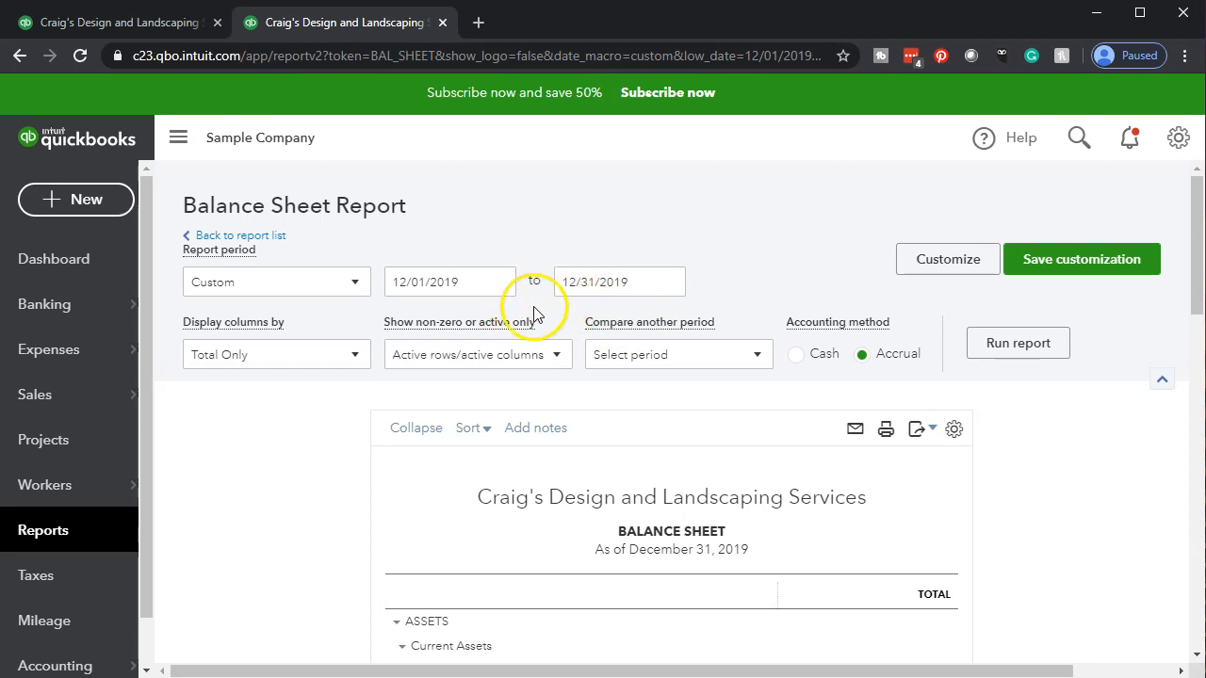
Compare the Balance Sheet with the previous period, 11/01/2019 to 11/30/2019, rerun the report, and review both columns down to total assets.
{"action": "left_click", "coordinate": [758, 362]}
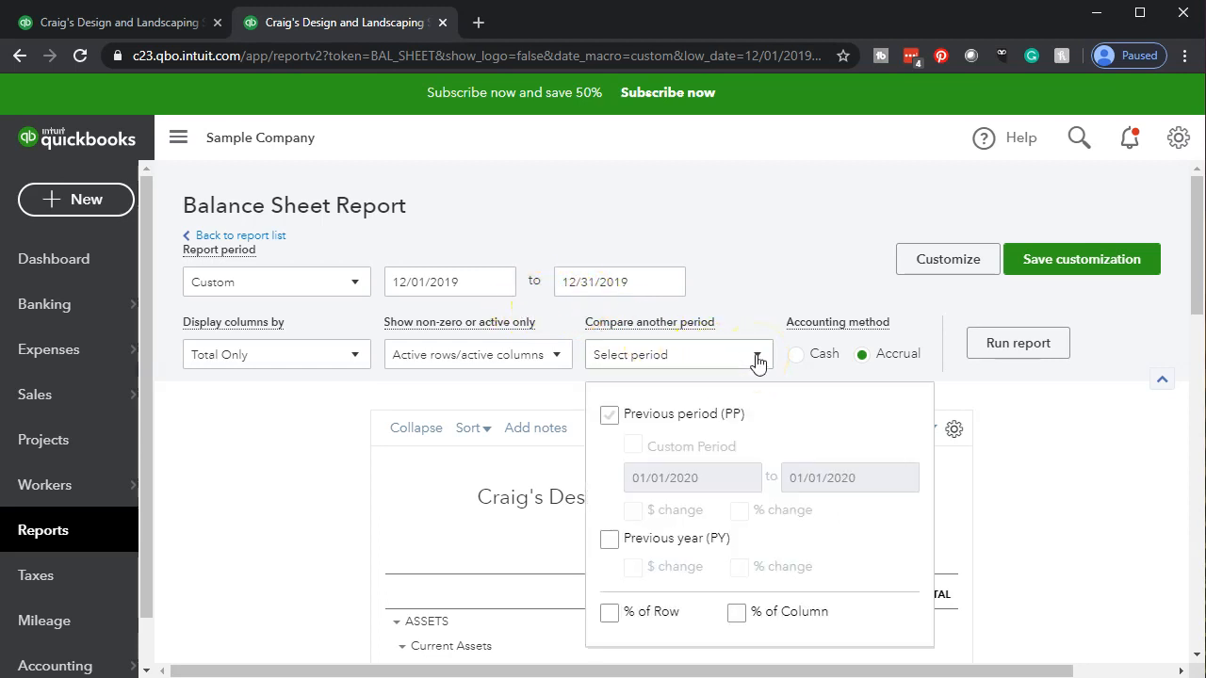
{"action": "left_click", "coordinate": [613, 418]}
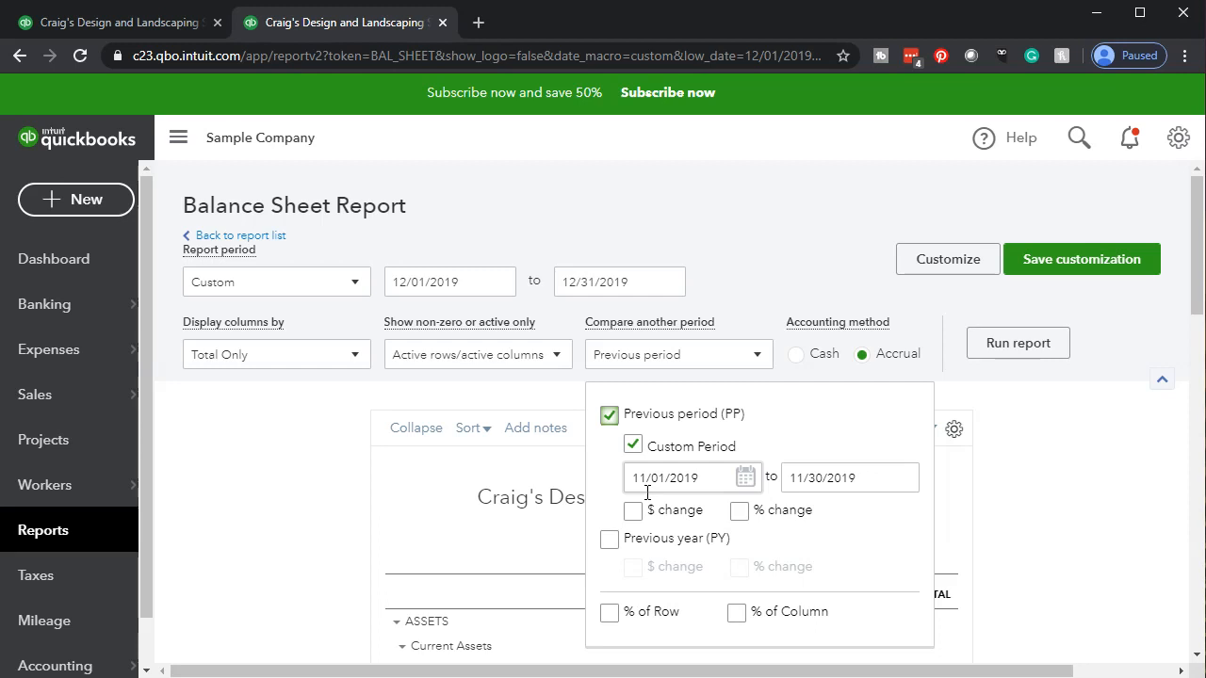
{"action": "left_click", "coordinate": [856, 472]}
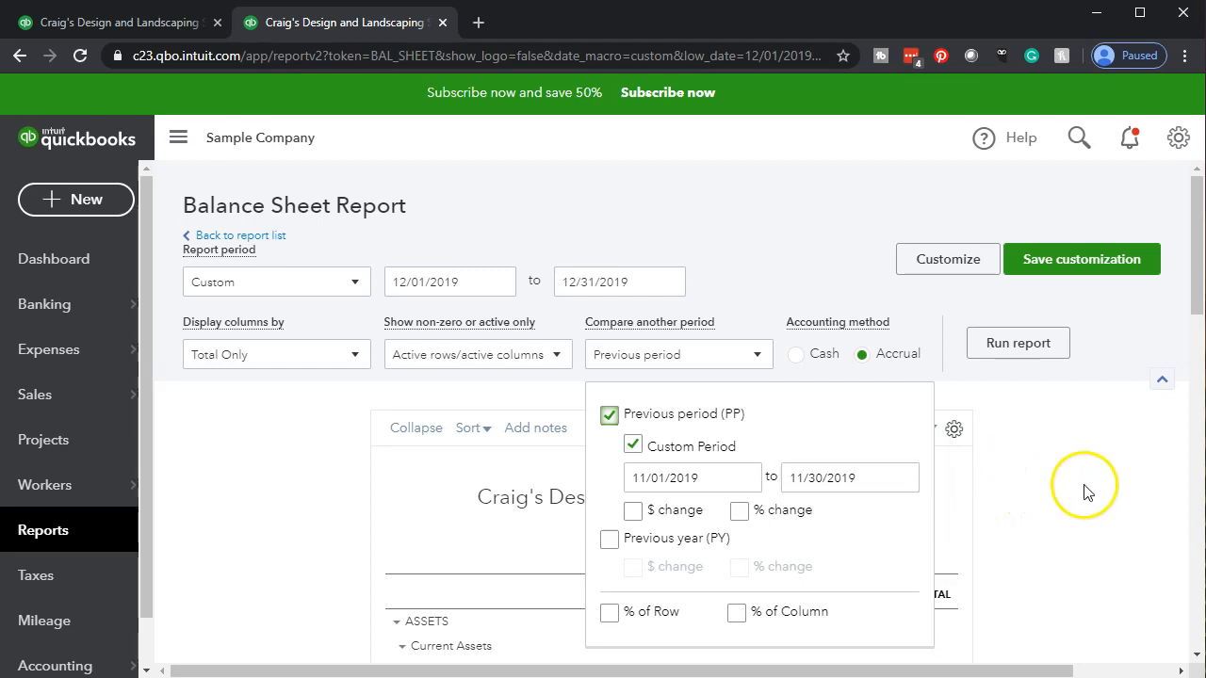
{"action": "left_click", "coordinate": [1085, 490]}
{"action": "scroll", "coordinate": [1085, 489], "scroll_direction": "down", "scroll_amount": 3}
{"action": "scroll", "coordinate": [1071, 448], "scroll_direction": "up", "scroll_amount": 3}
{"action": "left_click", "coordinate": [1017, 343]}
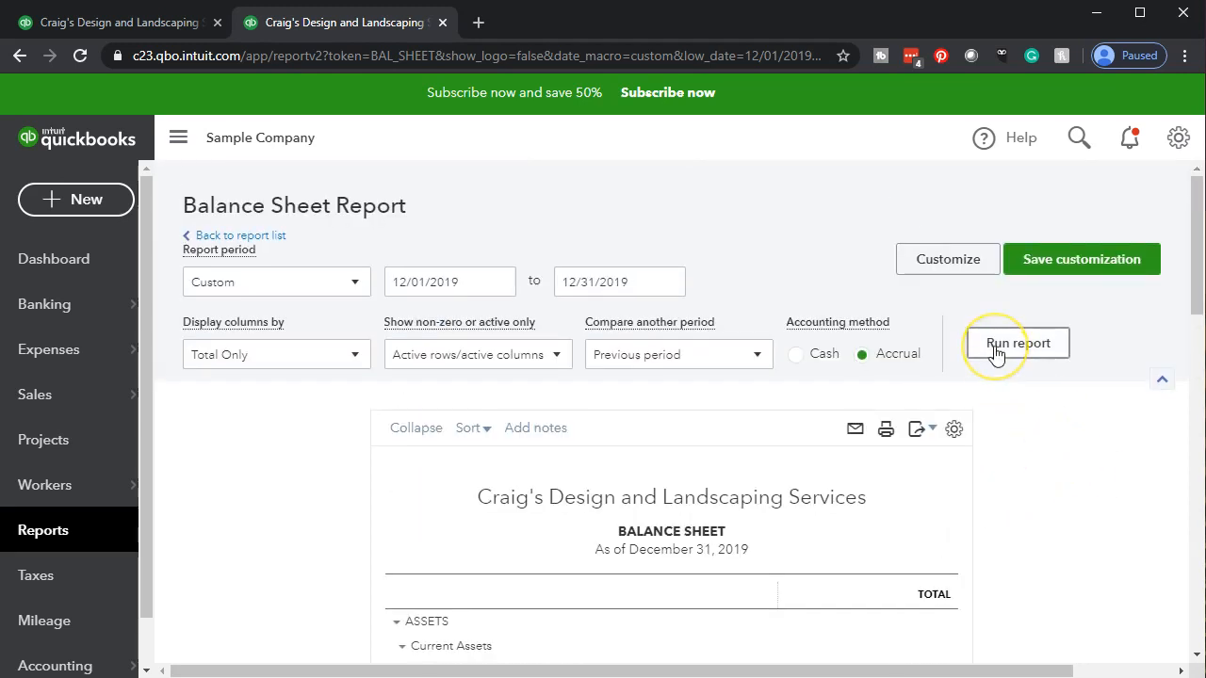
{"action": "scroll", "coordinate": [998, 354], "scroll_direction": "down", "scroll_amount": 3}
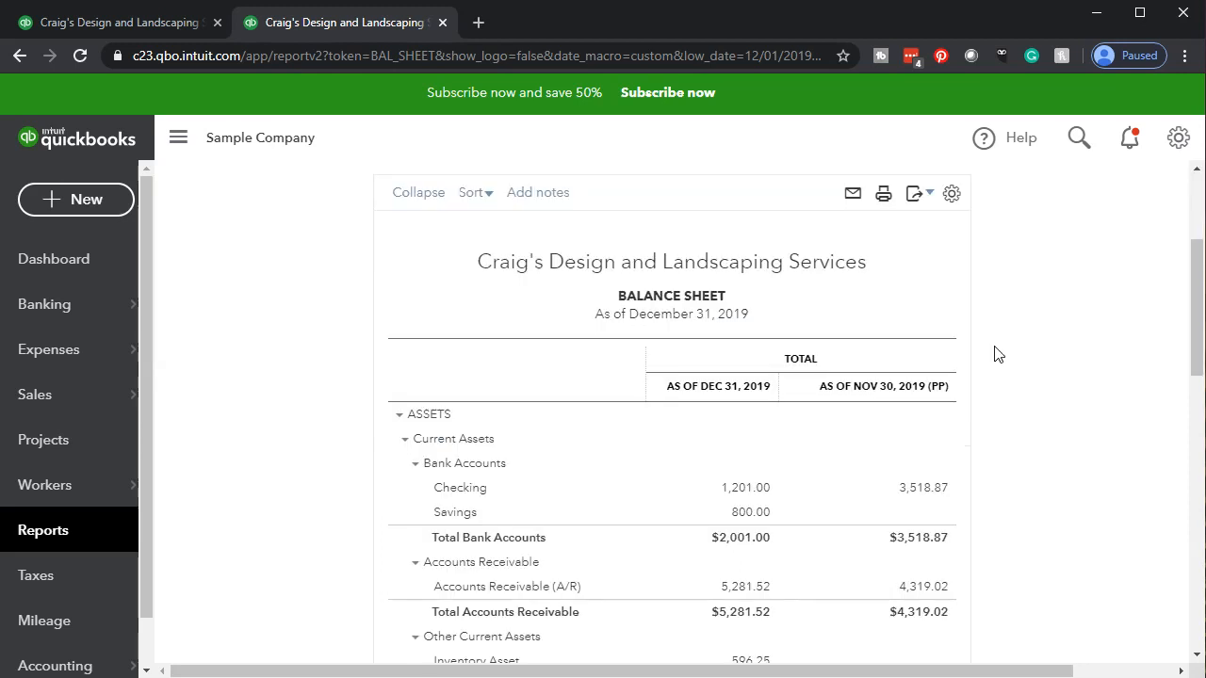
{"action": "left_click", "coordinate": [699, 419]}
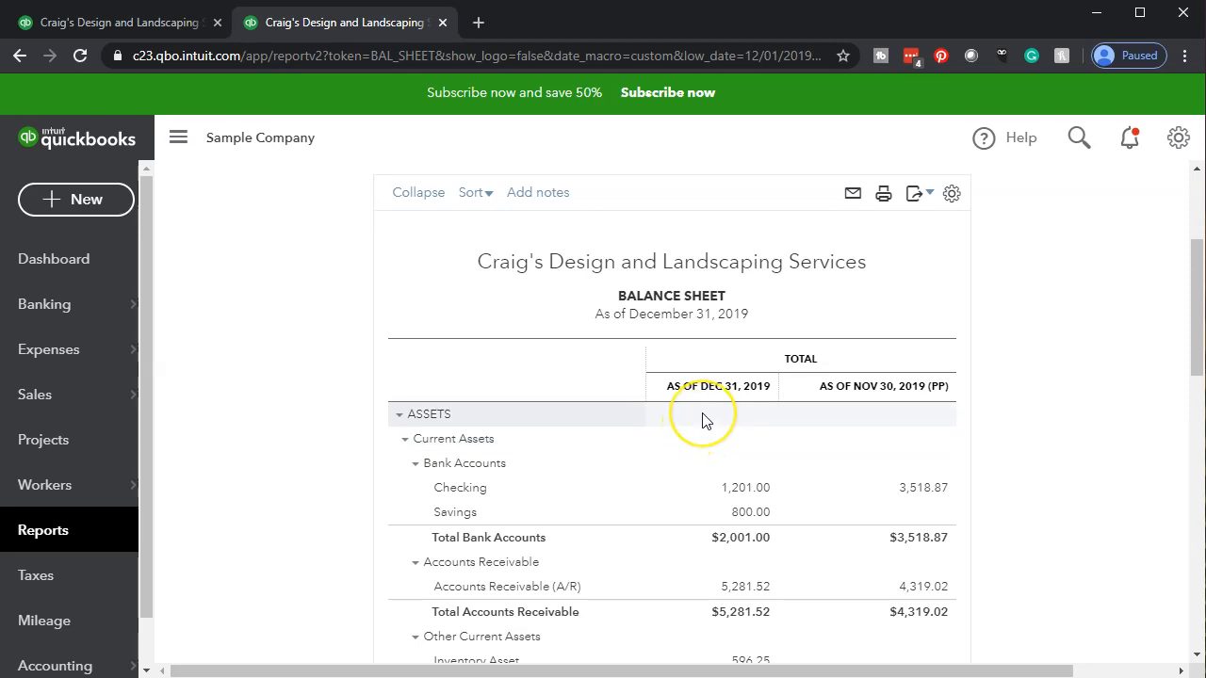
{"action": "left_click", "coordinate": [806, 424]}
{"action": "scroll", "coordinate": [832, 429], "scroll_direction": "down", "scroll_amount": 5}
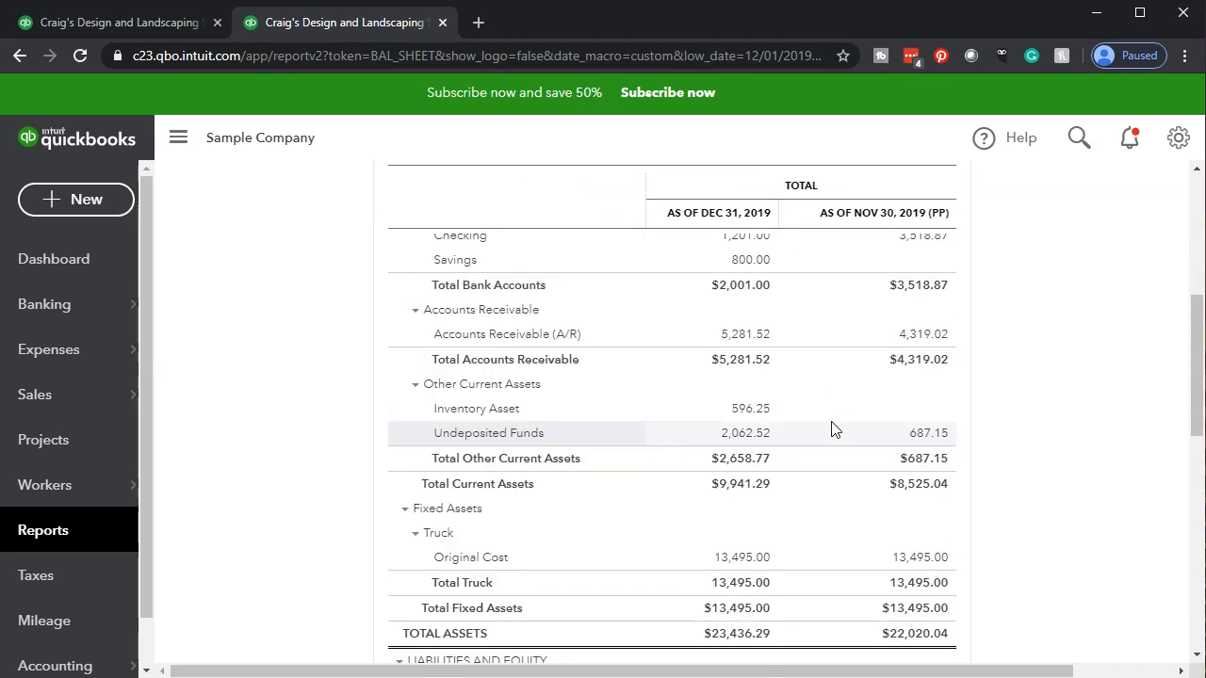
{"action": "scroll", "coordinate": [832, 429], "scroll_direction": "up", "scroll_amount": 5}
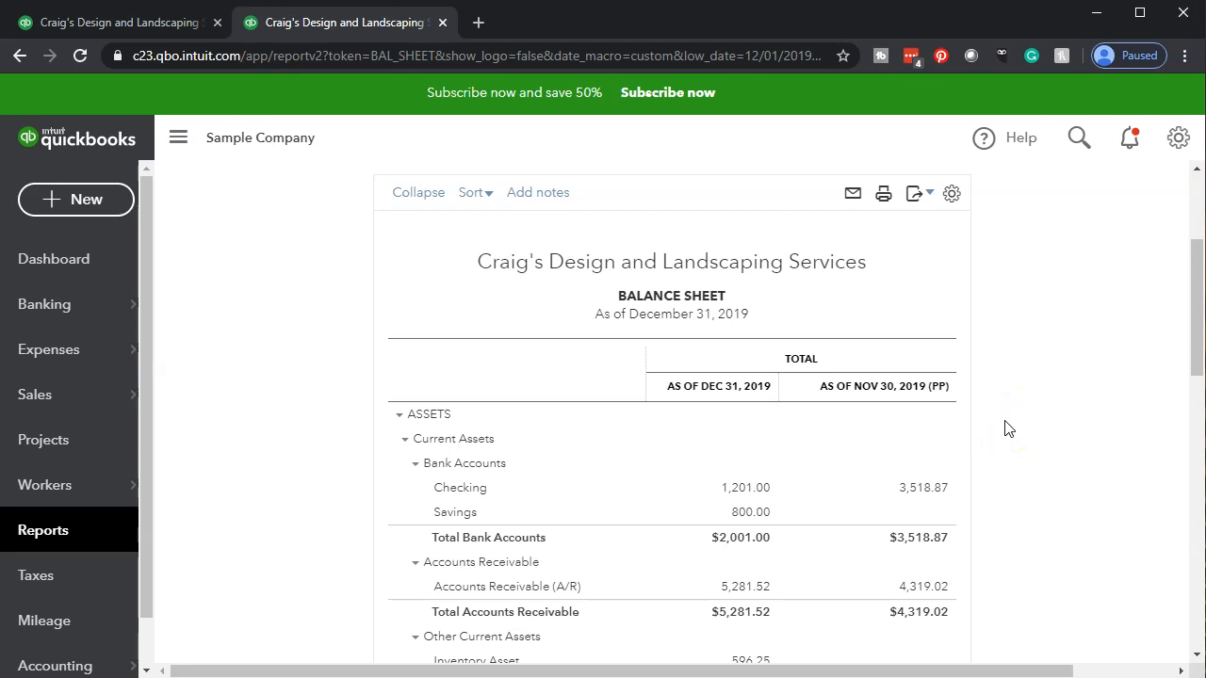
Add the $ change column to the previous period comparison and rerun the Balance Sheet.
{"action": "scroll", "coordinate": [1006, 429], "scroll_direction": "up", "scroll_amount": 1}
{"action": "scroll", "coordinate": [1004, 429], "scroll_direction": "up", "scroll_amount": 1}
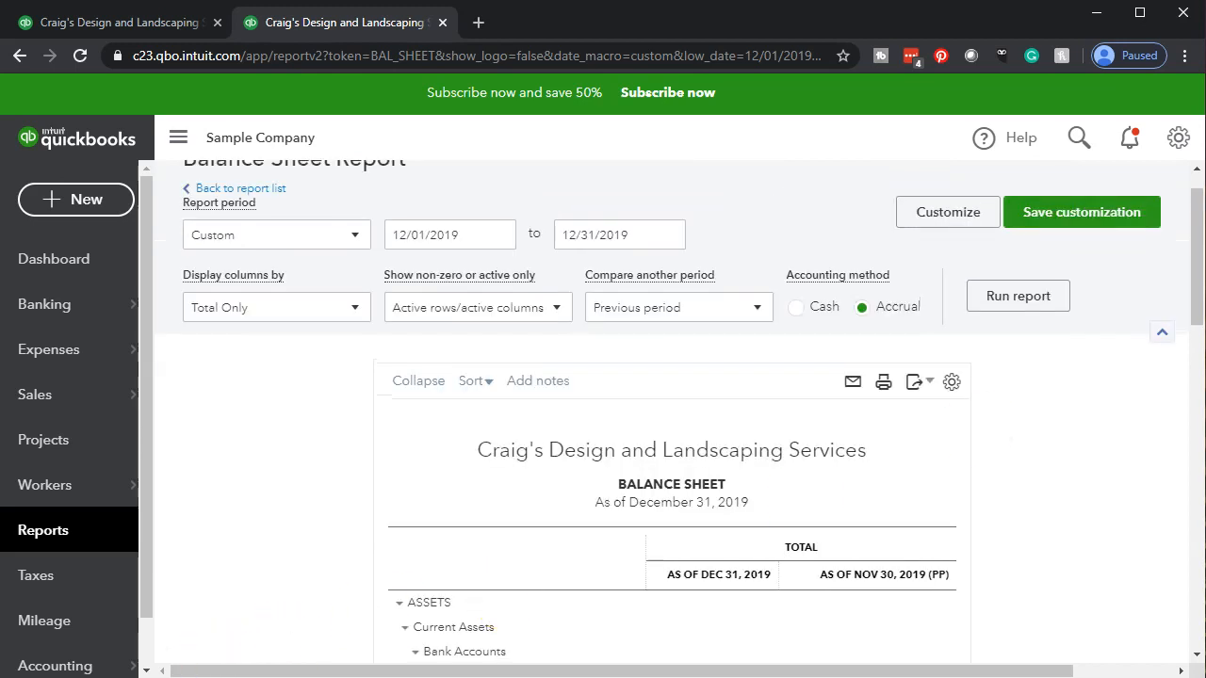
{"action": "left_click", "coordinate": [760, 312]}
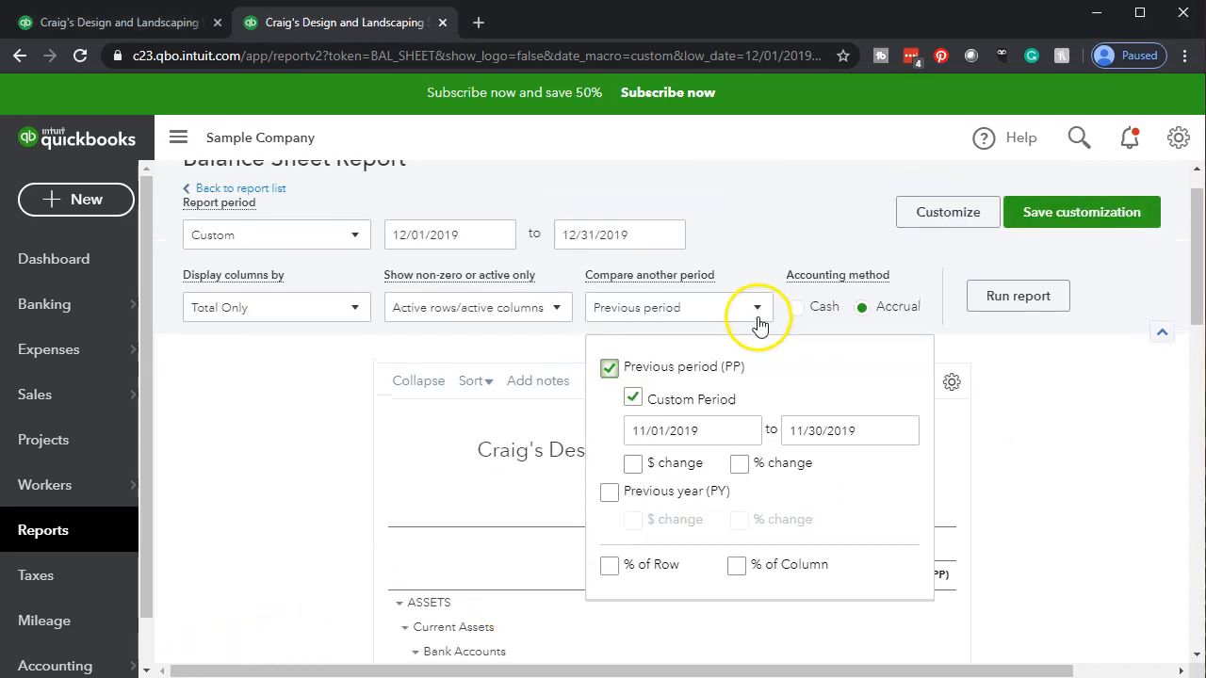
{"action": "left_click", "coordinate": [633, 464]}
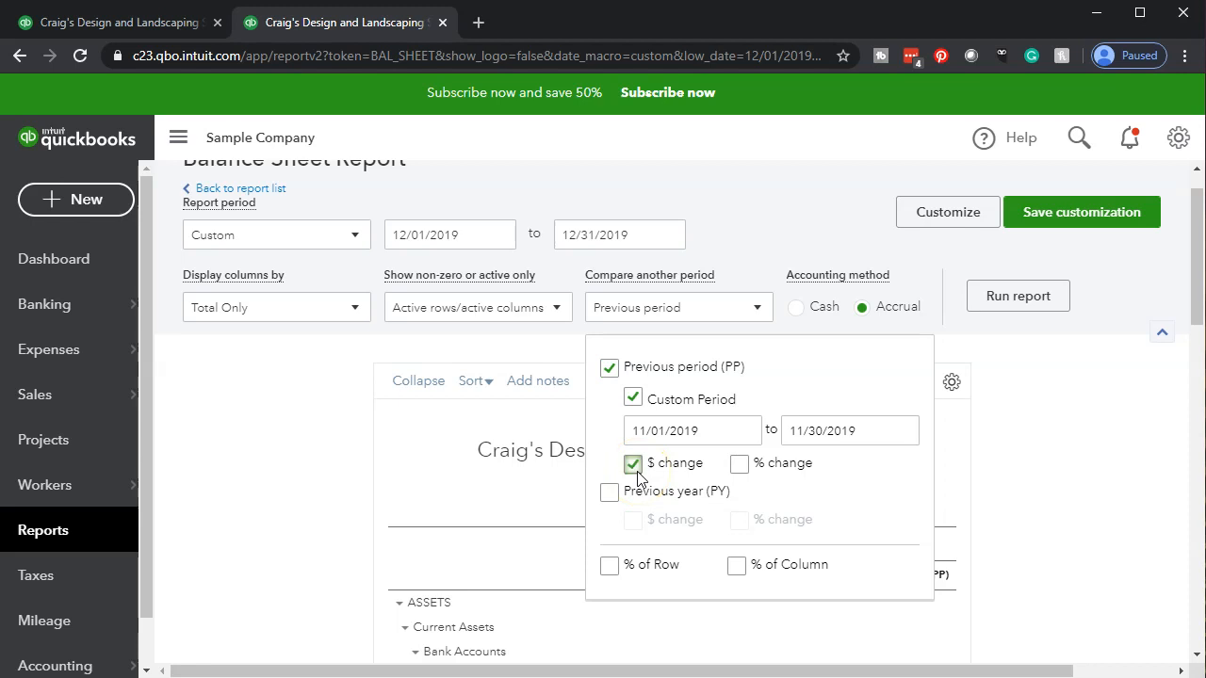
{"action": "left_click", "coordinate": [1065, 413]}
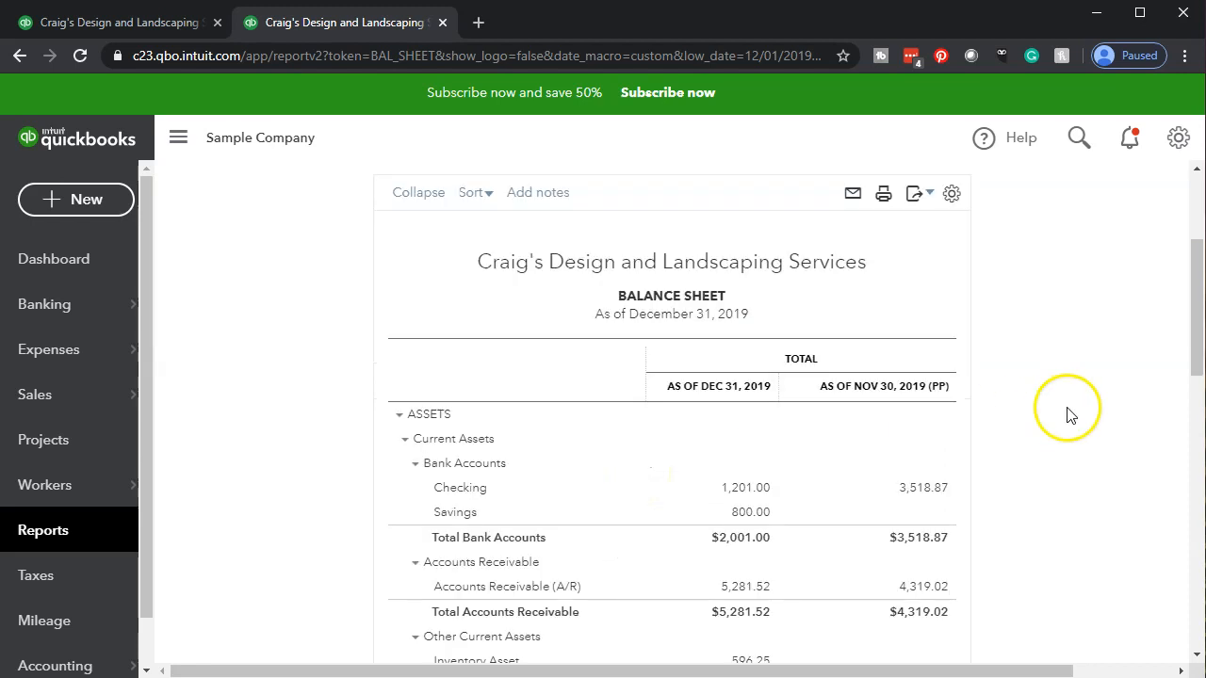
{"action": "left_click", "coordinate": [1017, 347]}
{"action": "scroll", "coordinate": [1036, 462], "scroll_direction": "down", "scroll_amount": 3}
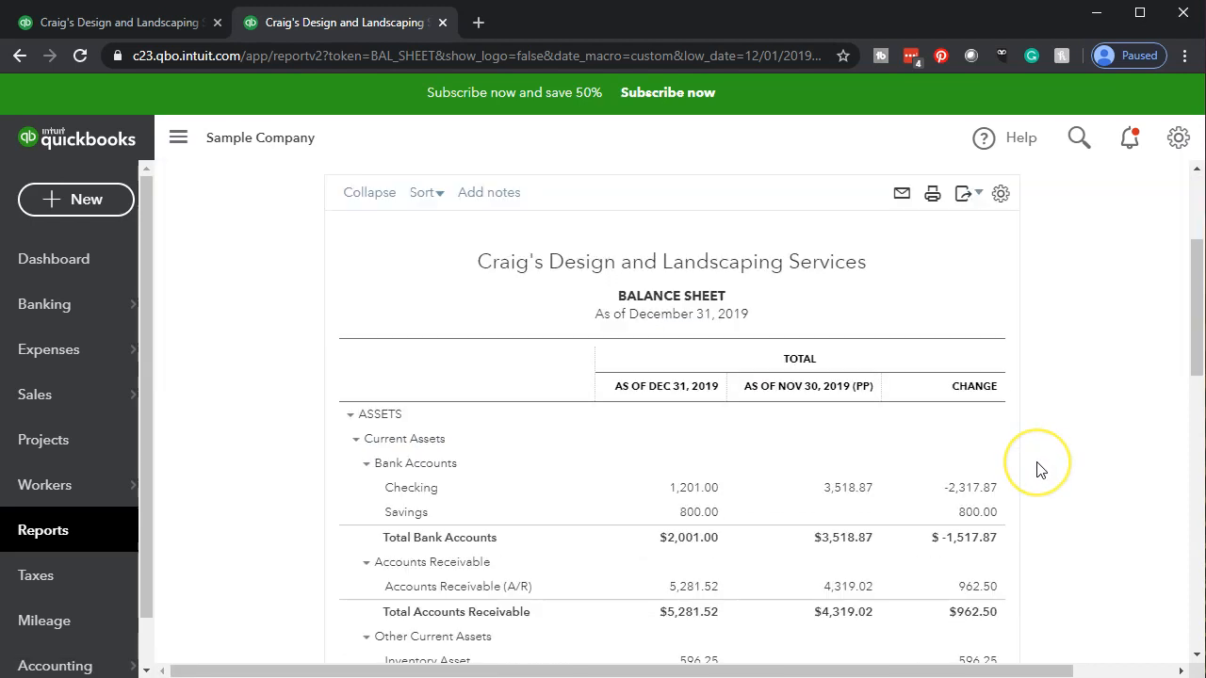
{"action": "scroll", "coordinate": [1040, 469], "scroll_direction": "down", "scroll_amount": 1}
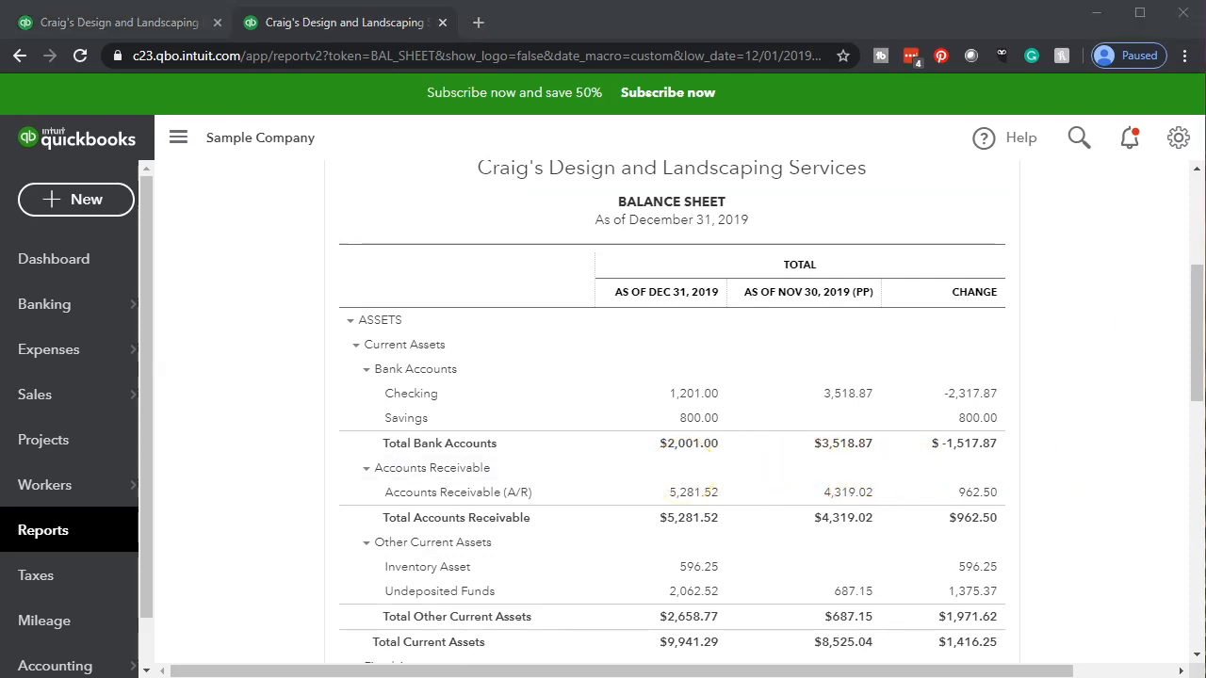
Check the Checking account's dollar change in the Windows Calculator by computing 1201 - 3518.87, and close the calculator.
{"action": "left_click_drag", "start_coordinate": [568, 240], "coordinate": [349, 182]}
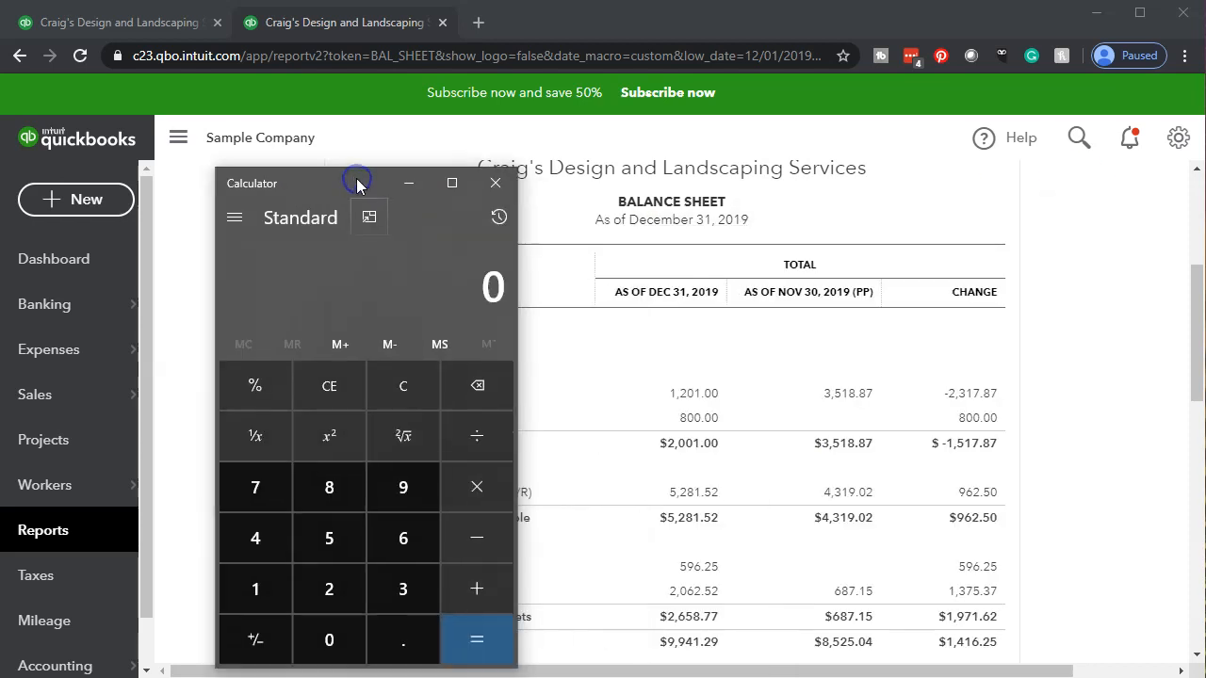
{"action": "type", "text": "1201 - 3"}
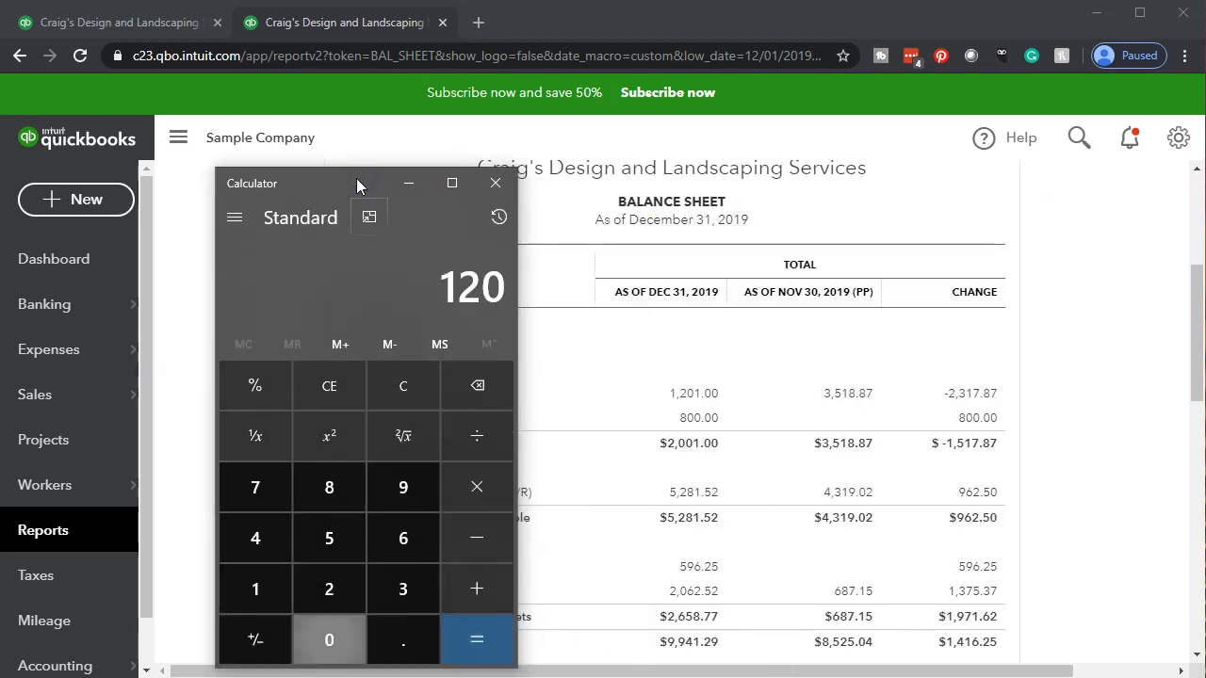
{"action": "type", "text": "518.87"}
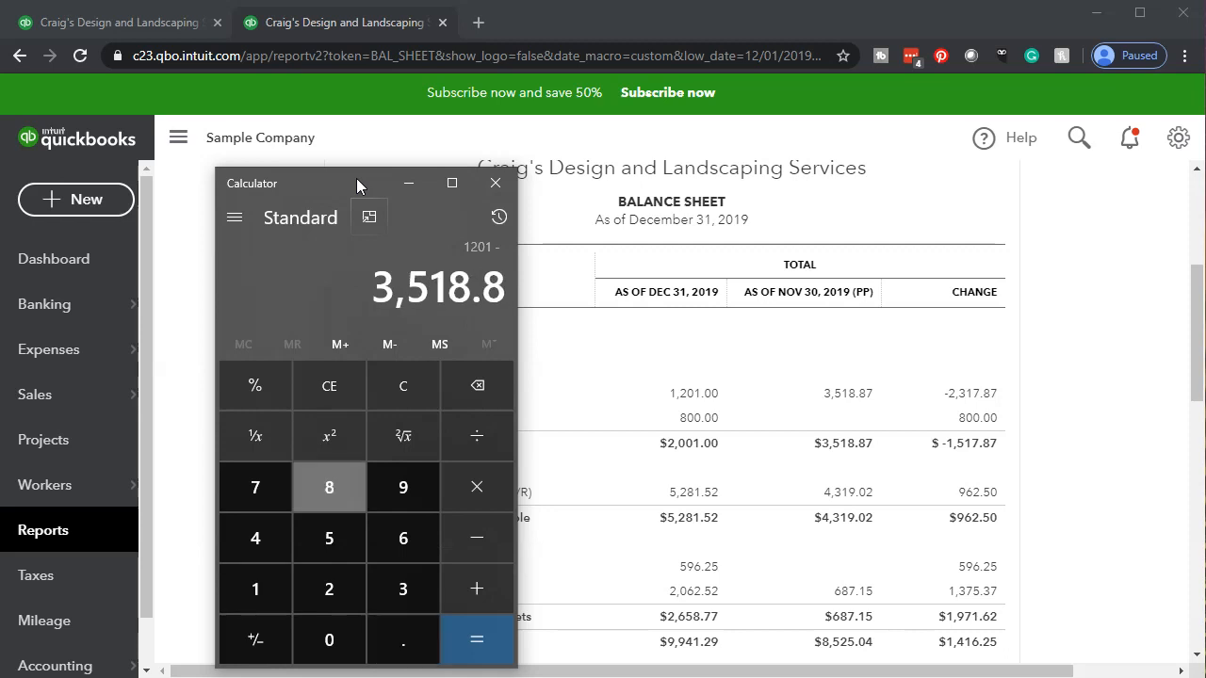
{"action": "key", "text": "Return"}
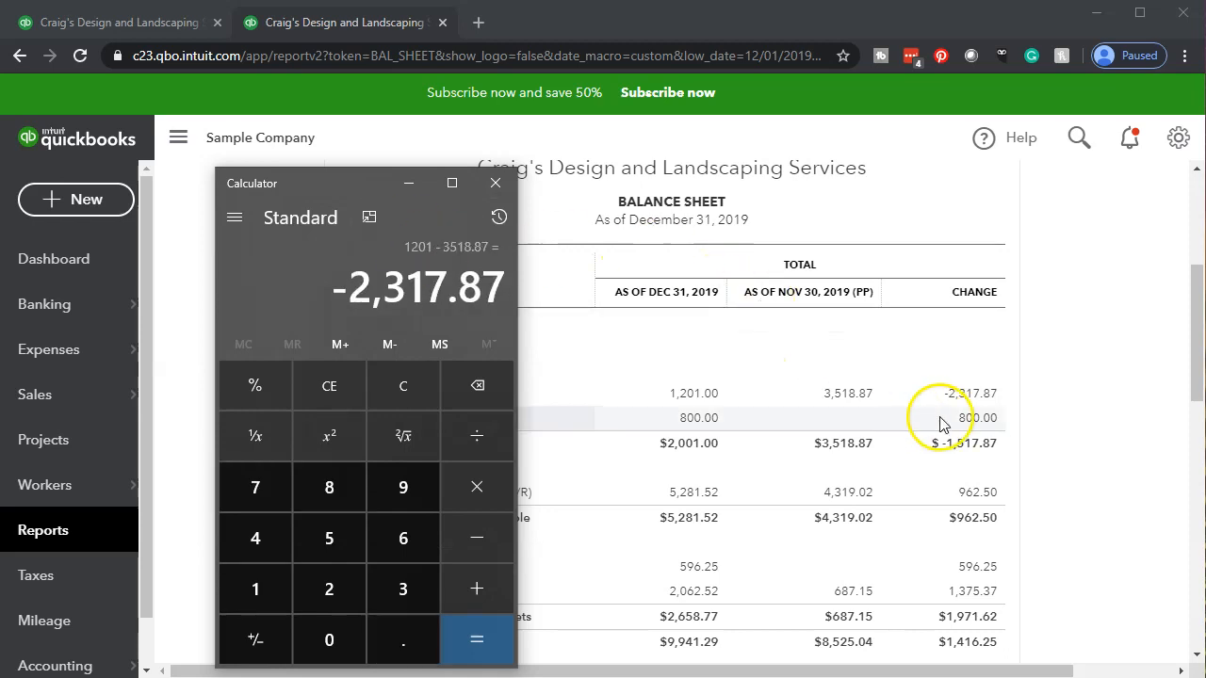
{"action": "left_click", "coordinate": [495, 182]}
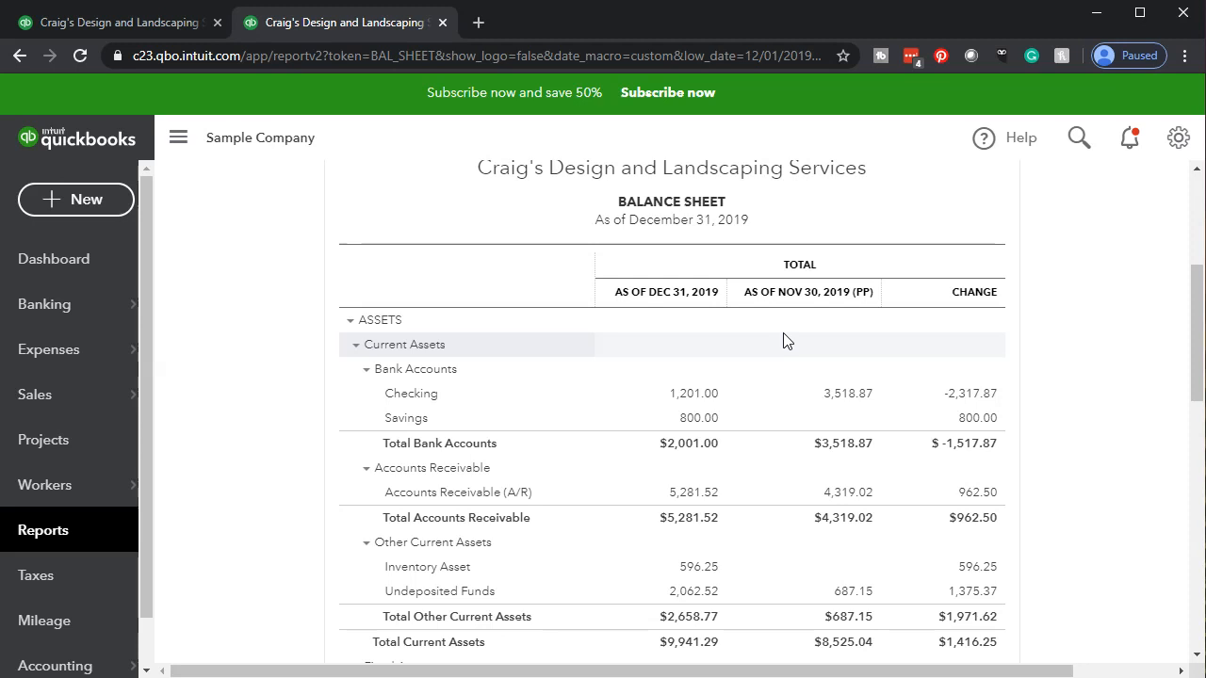
Add the % change column to the previous period comparison and rerun the Balance Sheet.
{"action": "scroll", "coordinate": [678, 458], "scroll_direction": "up", "scroll_amount": 1}
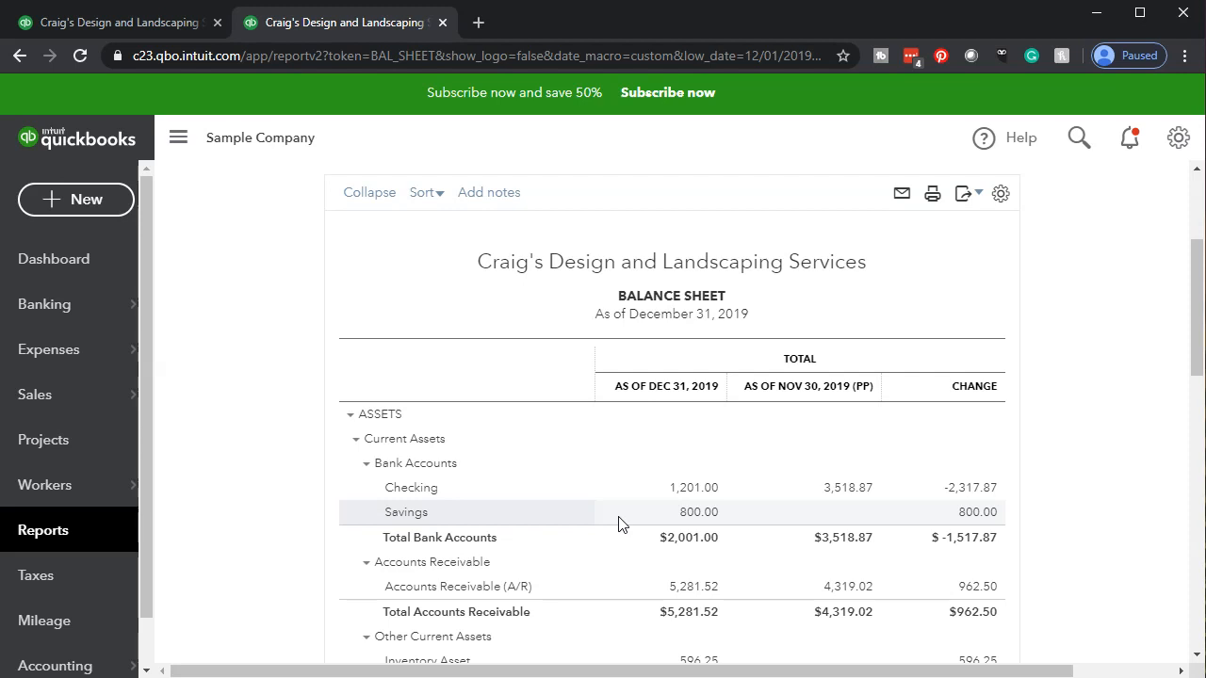
{"action": "scroll", "coordinate": [619, 524], "scroll_direction": "up", "scroll_amount": 2}
{"action": "left_click", "coordinate": [758, 307]}
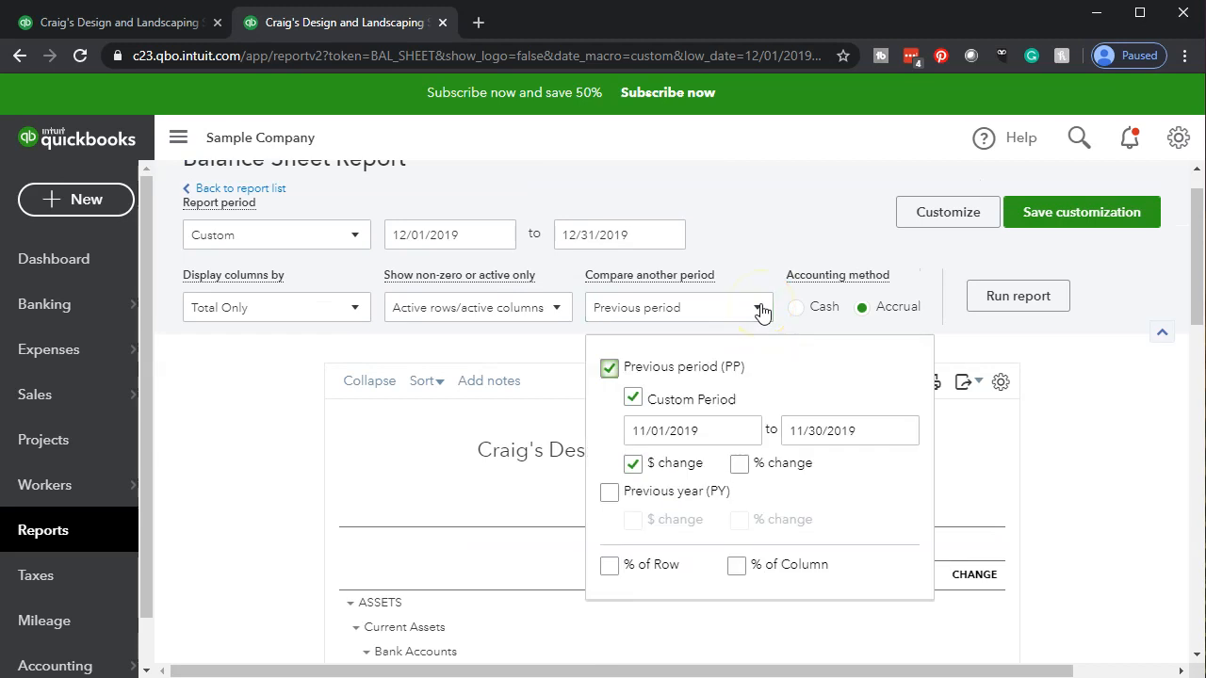
{"action": "left_click", "coordinate": [740, 464]}
{"action": "left_click", "coordinate": [1073, 463]}
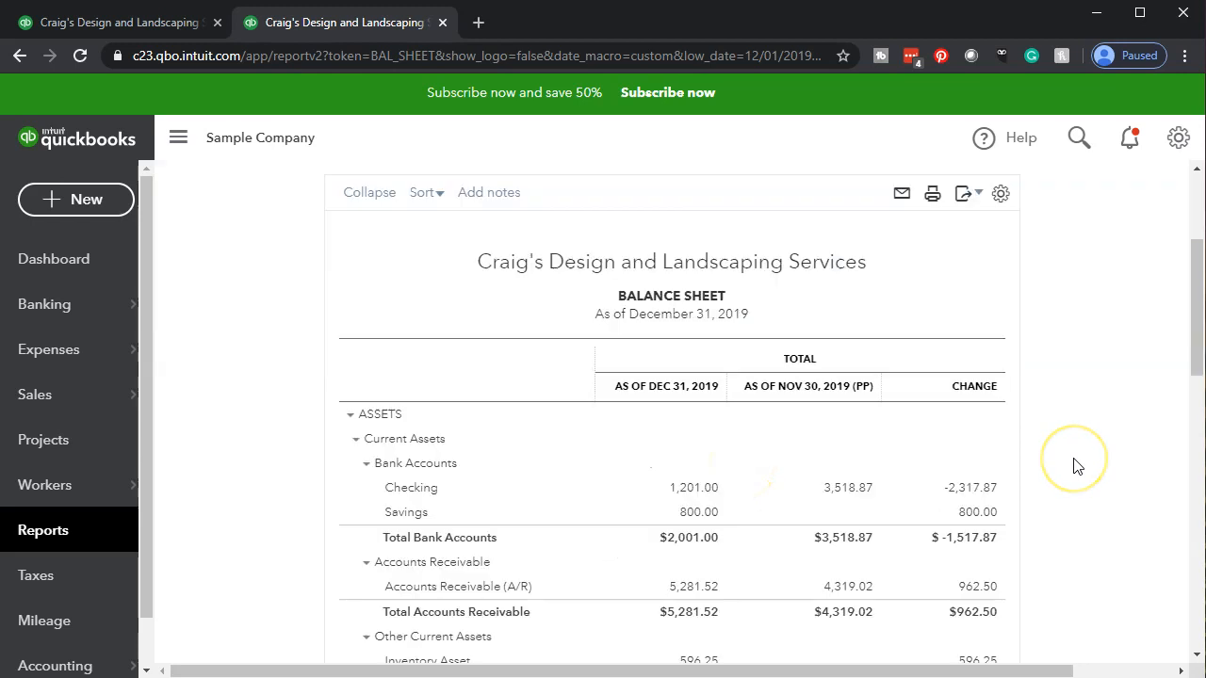
{"action": "scroll", "coordinate": [1087, 398], "scroll_direction": "up", "scroll_amount": 2}
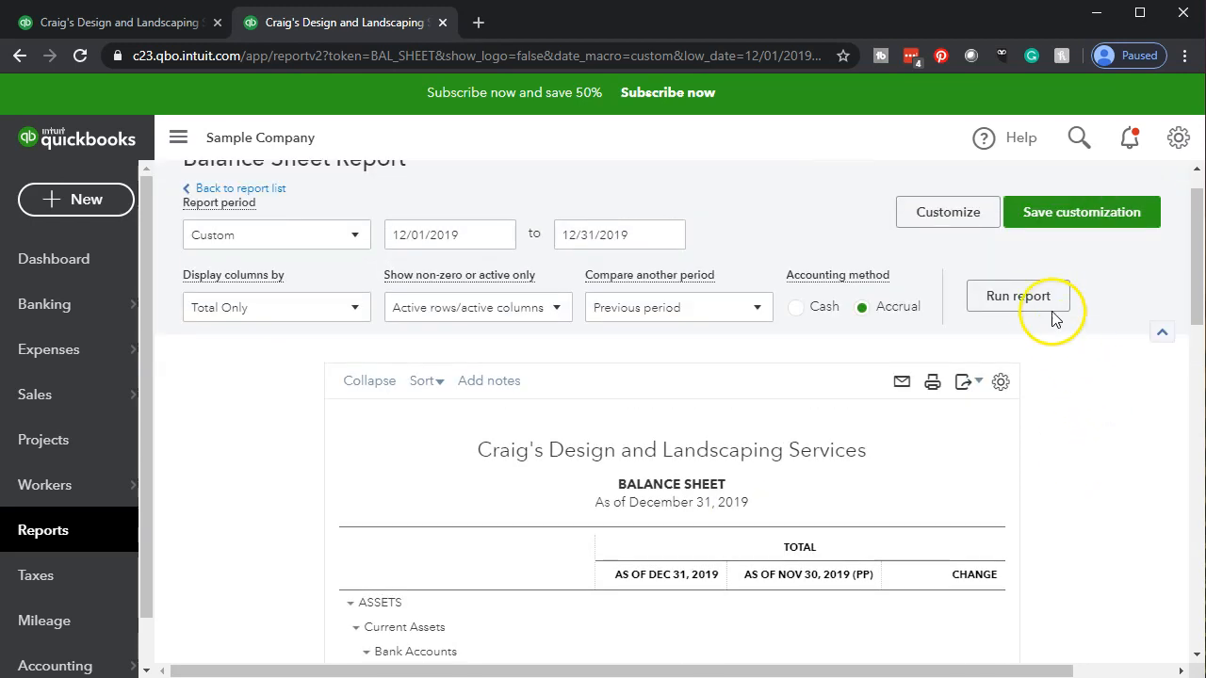
{"action": "scroll", "coordinate": [1066, 394], "scroll_direction": "down", "scroll_amount": 4}
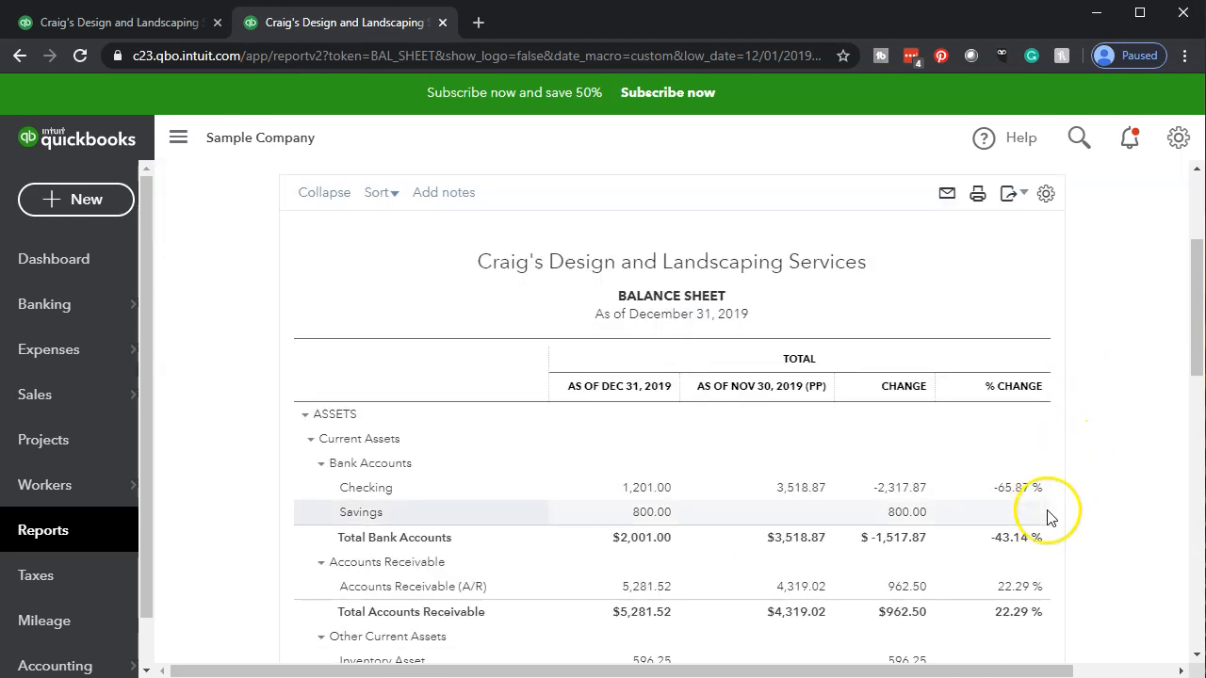
{"action": "scroll", "coordinate": [1051, 517], "scroll_direction": "down", "scroll_amount": 2}
{"action": "scroll", "coordinate": [1051, 517], "scroll_direction": "up", "scroll_amount": 3}
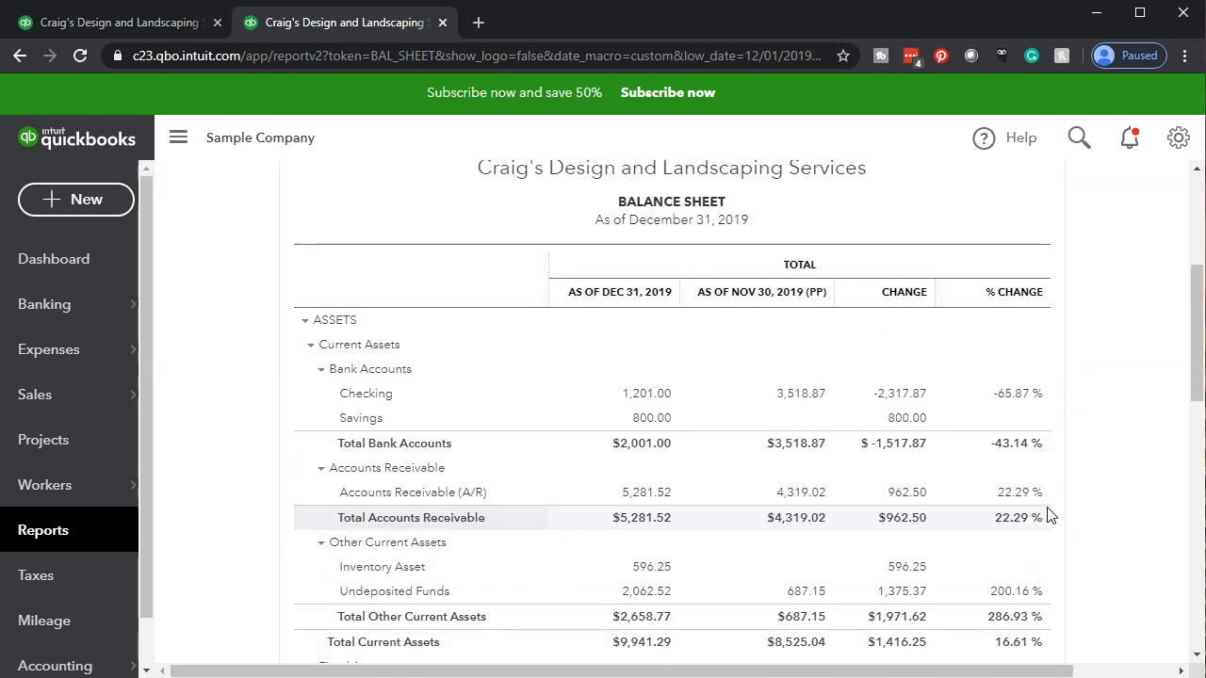
Check the Checking account's percentage change in the Windows Calculator by dividing 2317.87 by 3518.87.
{"action": "key", "text": "XF86Calculator"}
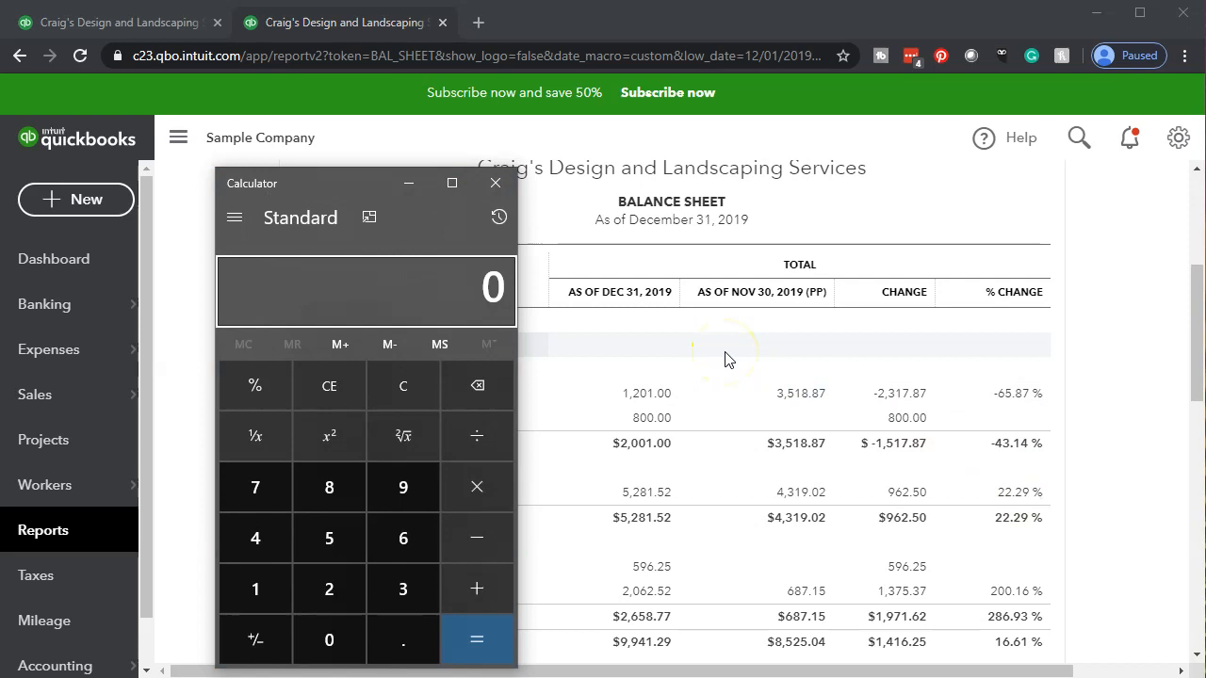
{"action": "type", "text": "2317.87"}
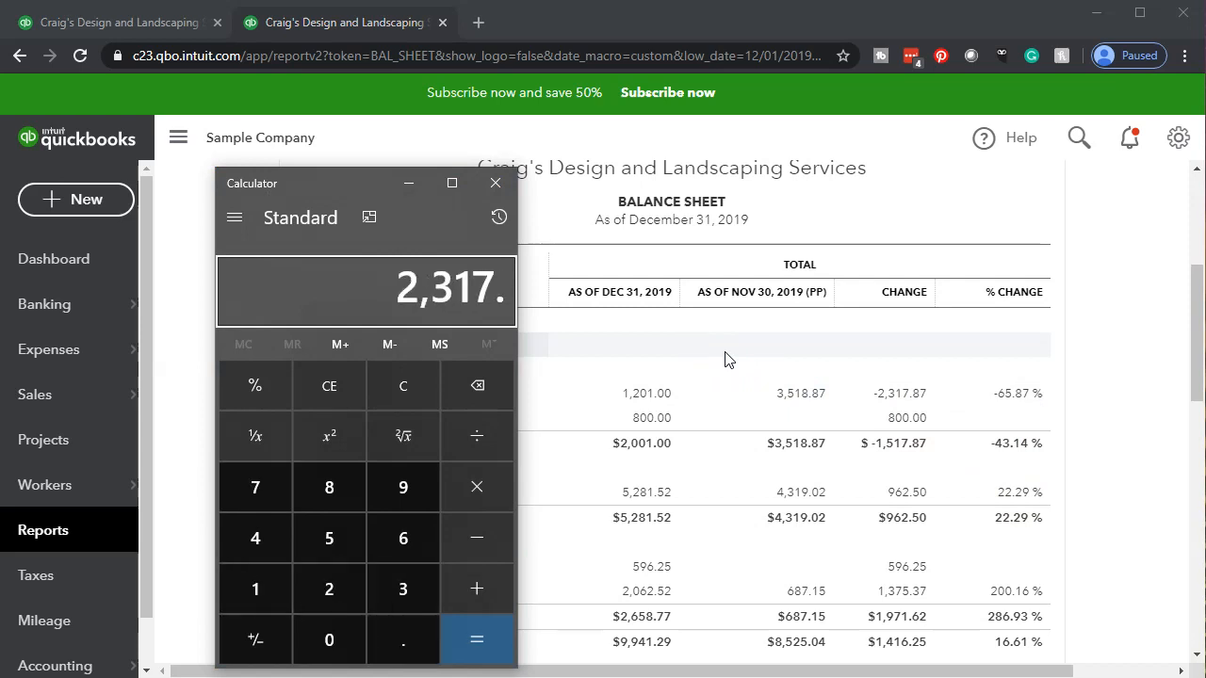
{"action": "key", "text": "slash"}
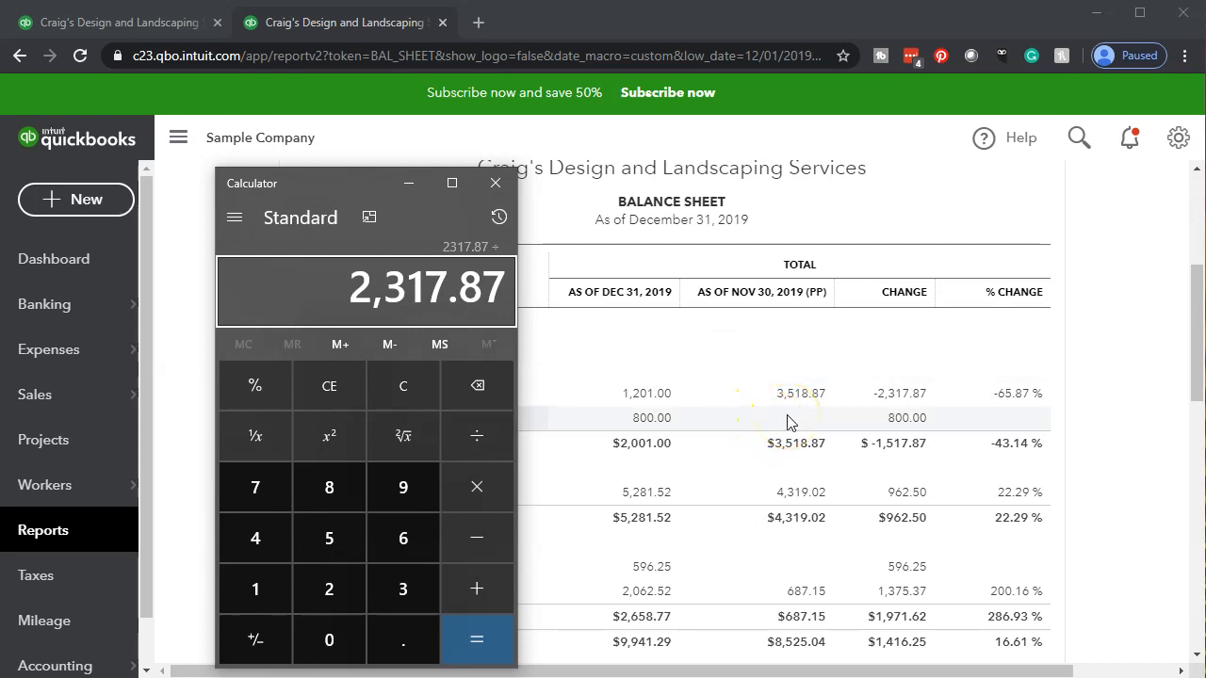
{"action": "type", "text": "3518.87"}
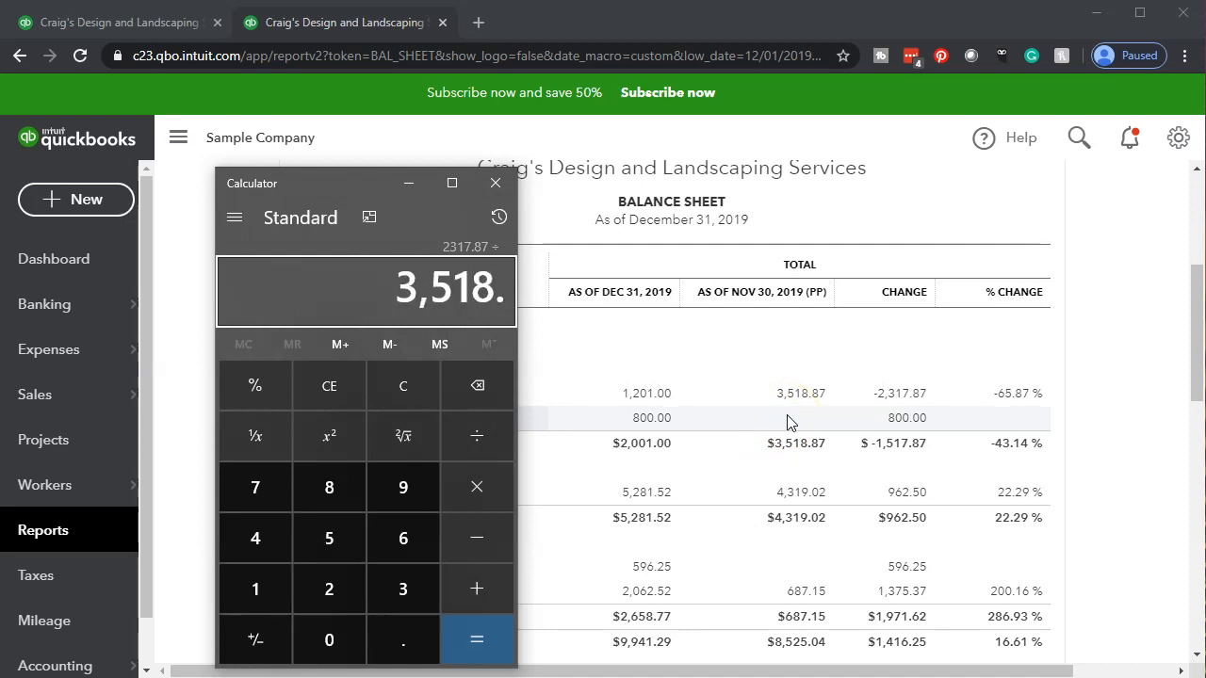
{"action": "key", "text": "Return"}
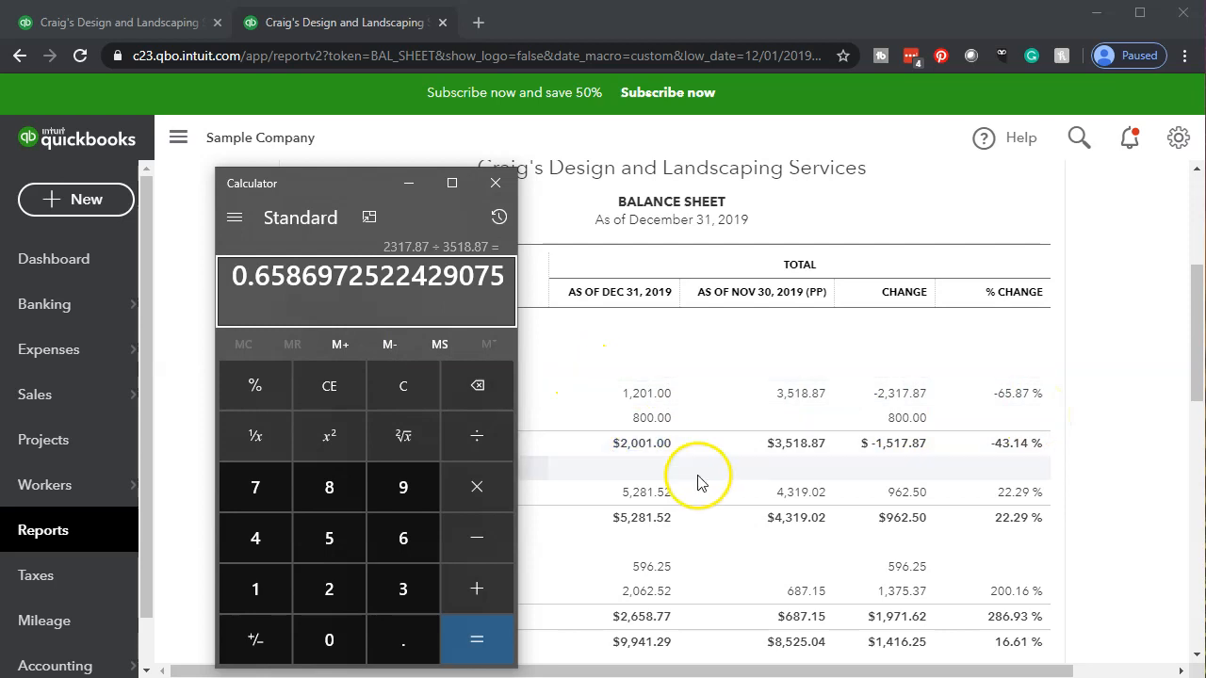
Check the Undeposited Funds percentage change in the Windows Calculator by dividing 1375.37 by 687.15.
{"action": "scroll", "coordinate": [792, 564], "scroll_direction": "down", "scroll_amount": 3}
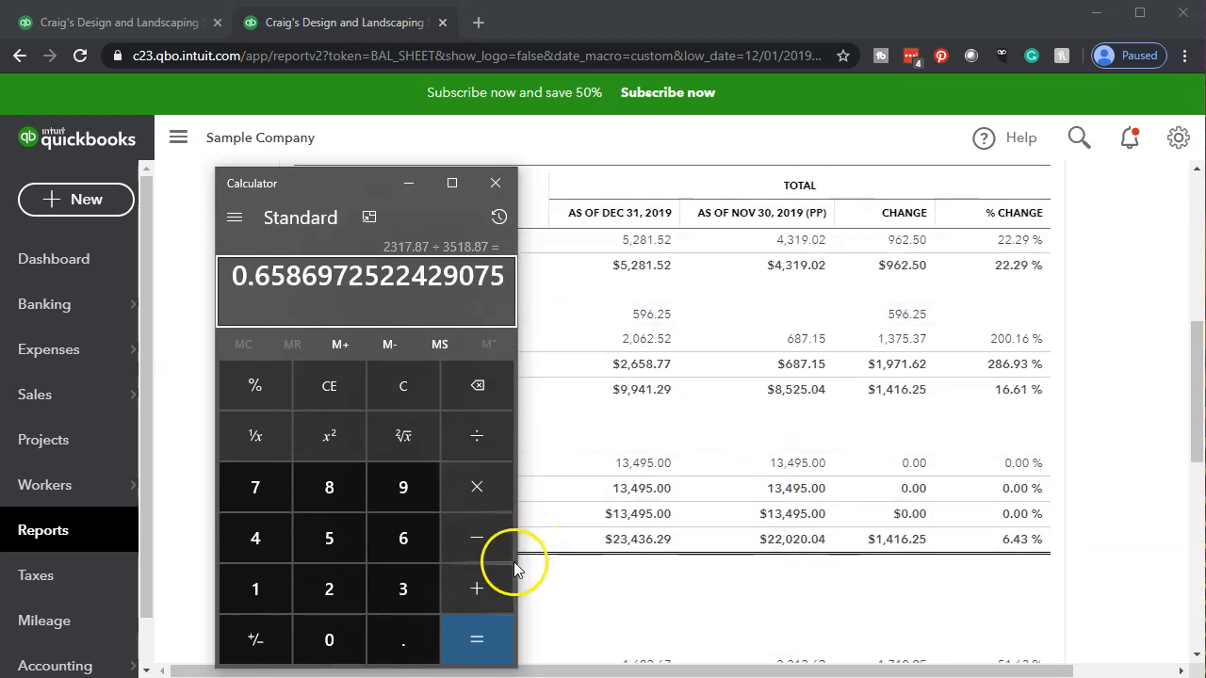
{"action": "left_click", "coordinate": [415, 385]}
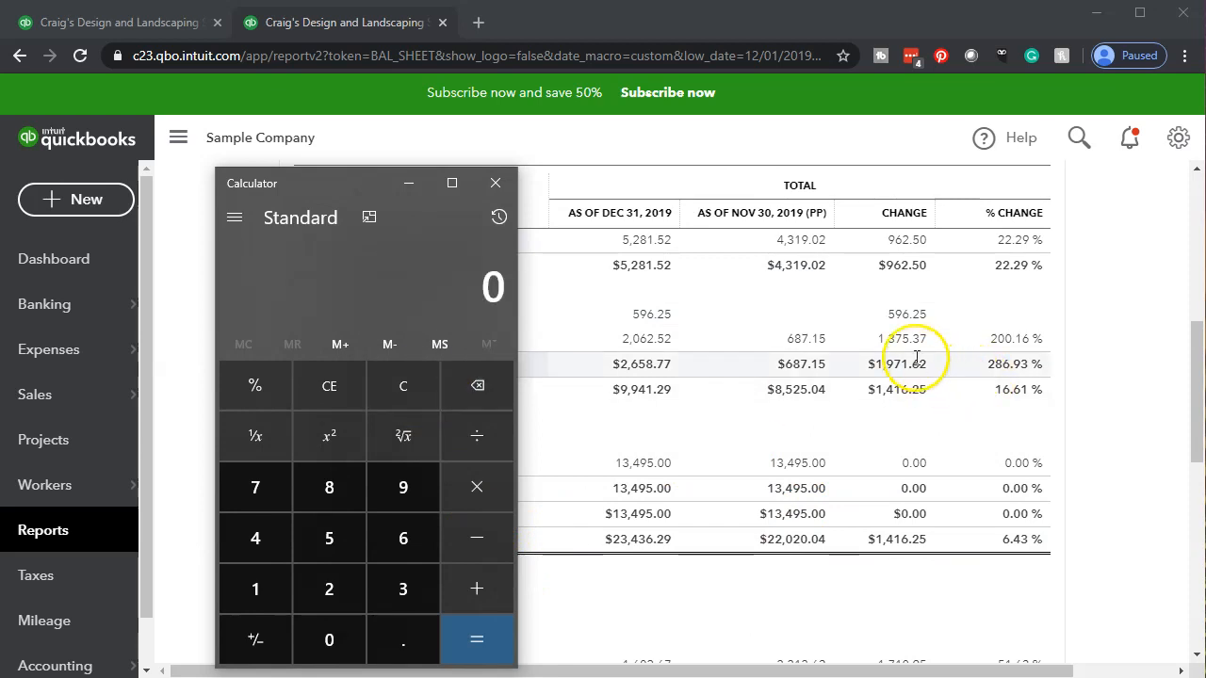
{"action": "type", "text": "1"}
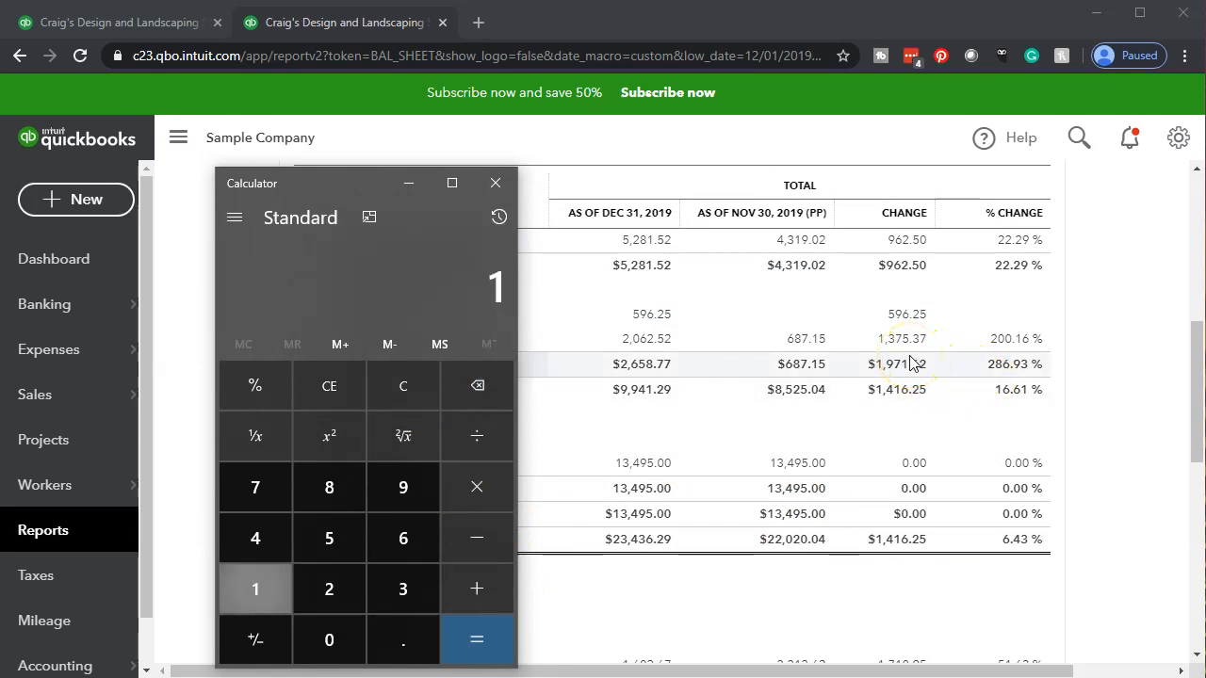
{"action": "type", "text": ",375.37"}
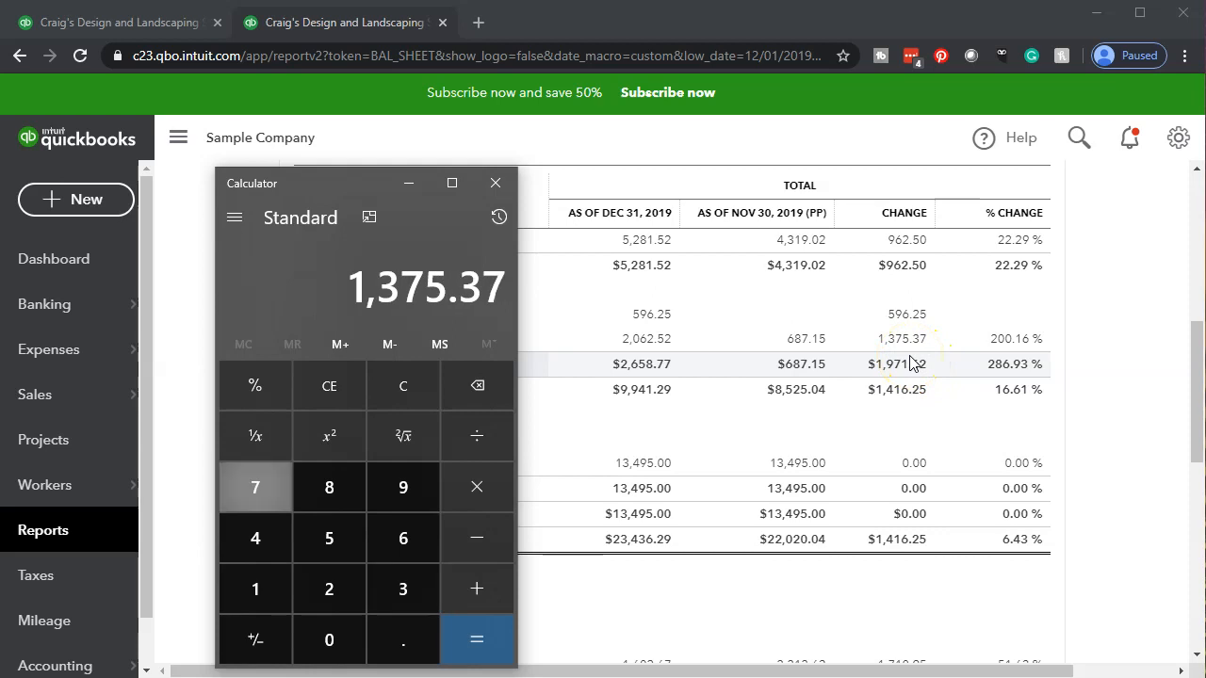
{"action": "key", "text": "slash"}
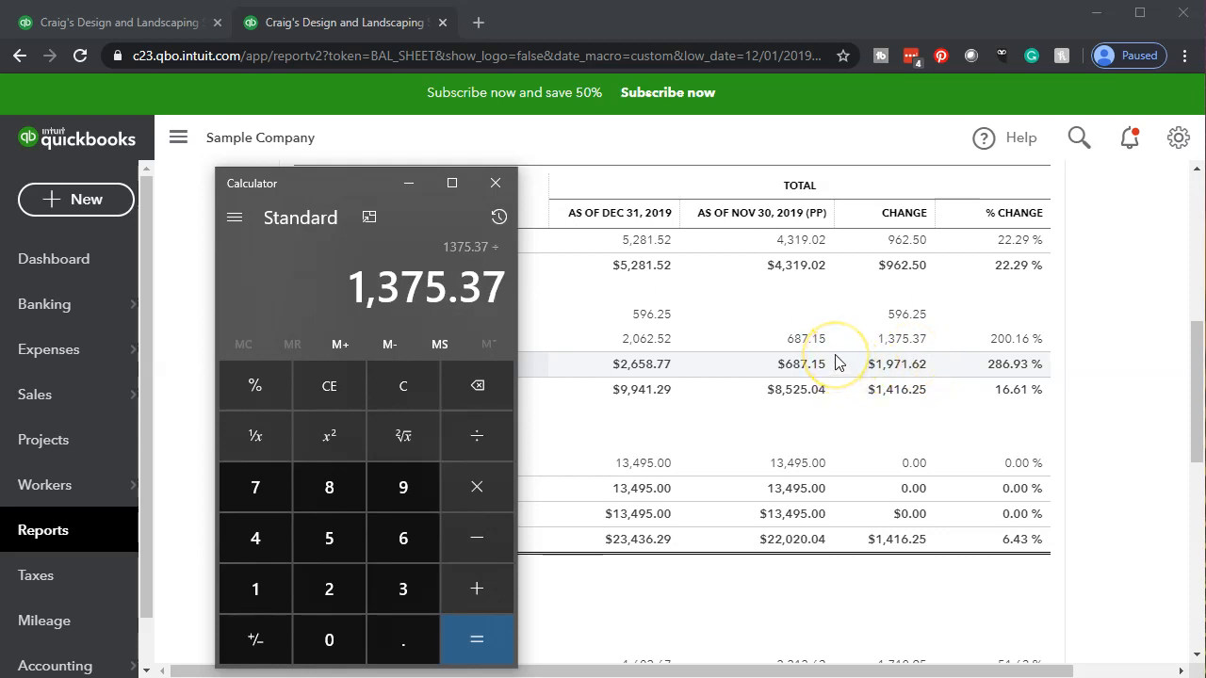
{"action": "type", "text": "687.15"}
{"action": "key", "text": "Return"}
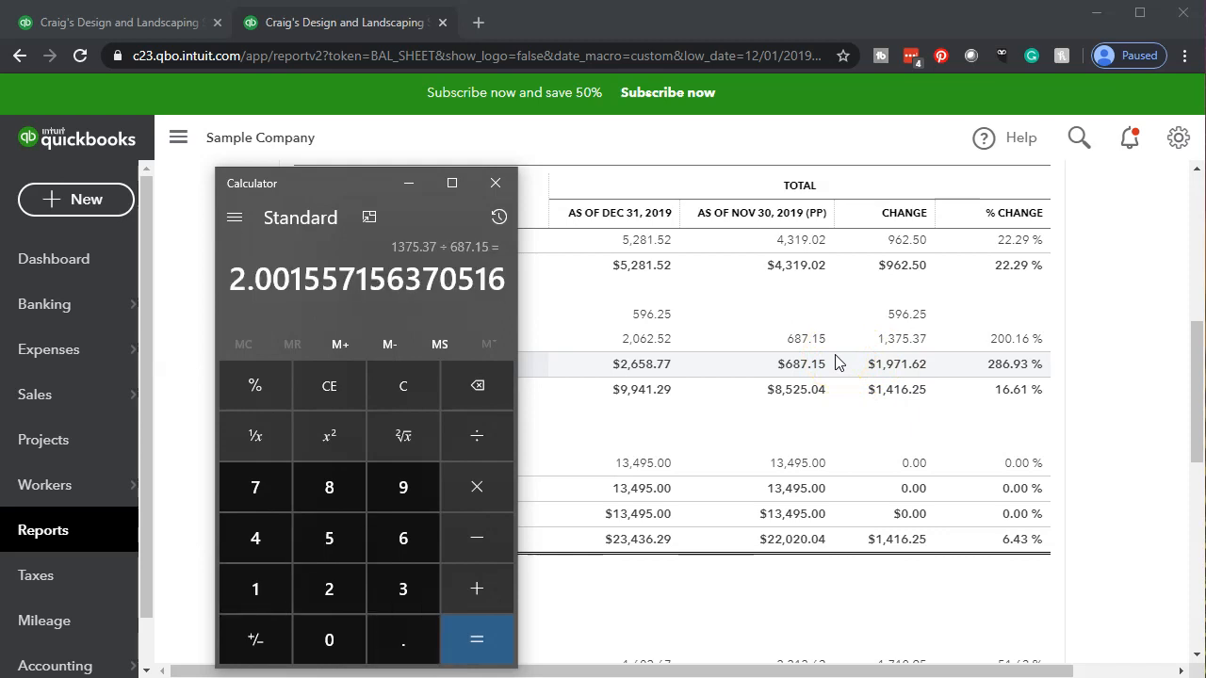
Clear the calculator, repeat the Undeposited Funds division of 1375.37 by 687.15, and close the calculator.
{"action": "left_click", "coordinate": [410, 388]}
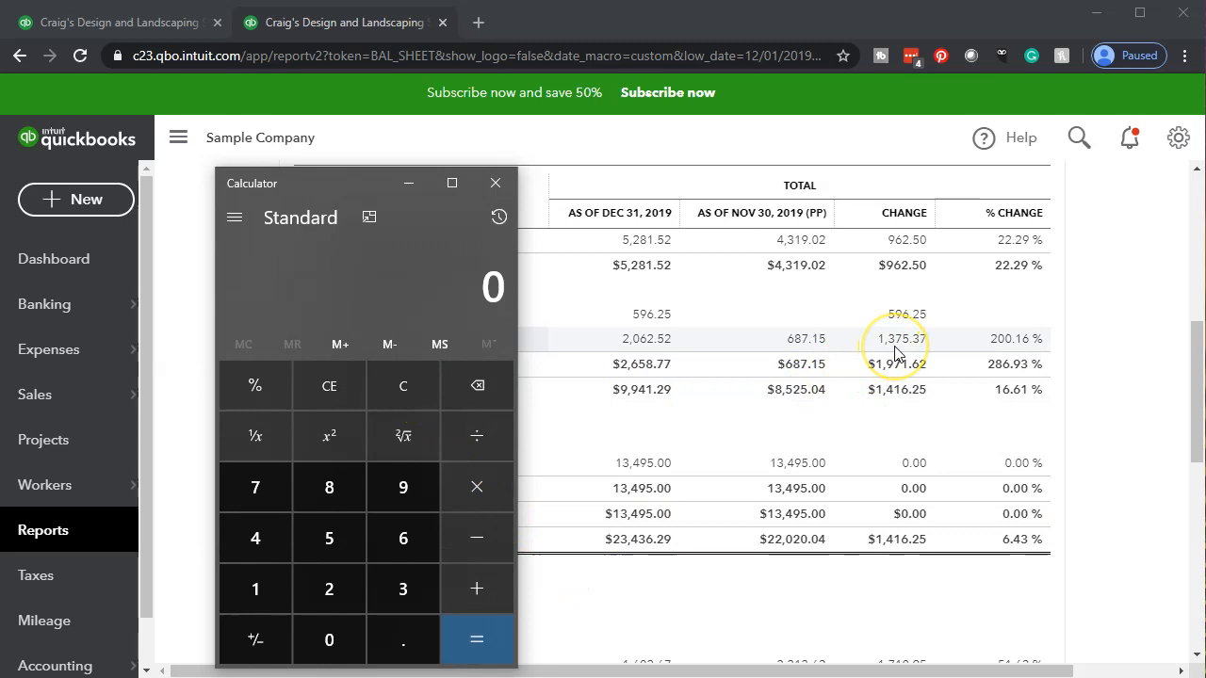
{"action": "type", "text": "1,3"}
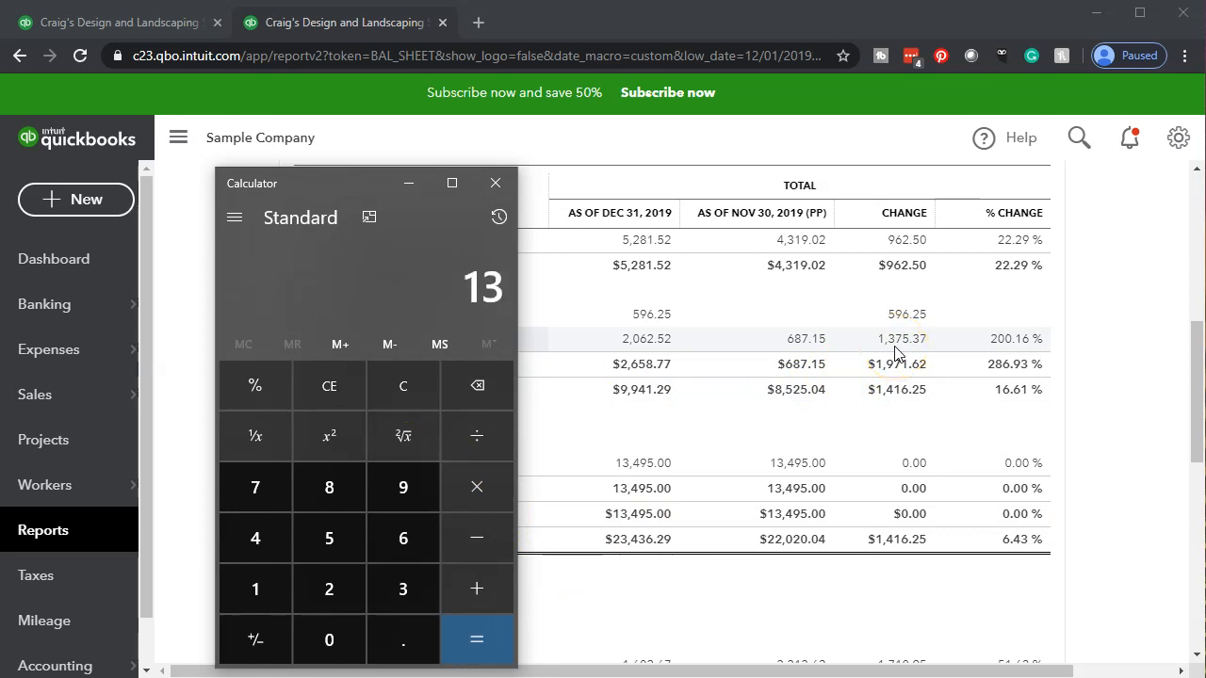
{"action": "type", "text": "75.37"}
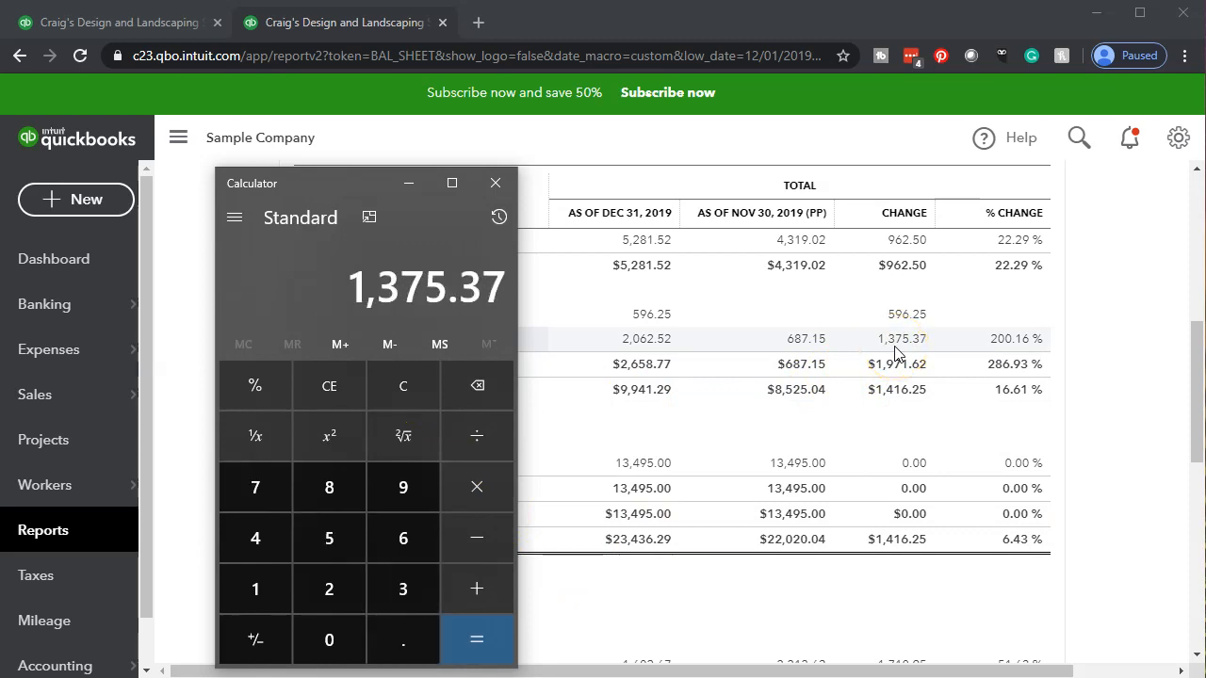
{"action": "key", "text": "slash"}
{"action": "type", "text": "687.15"}
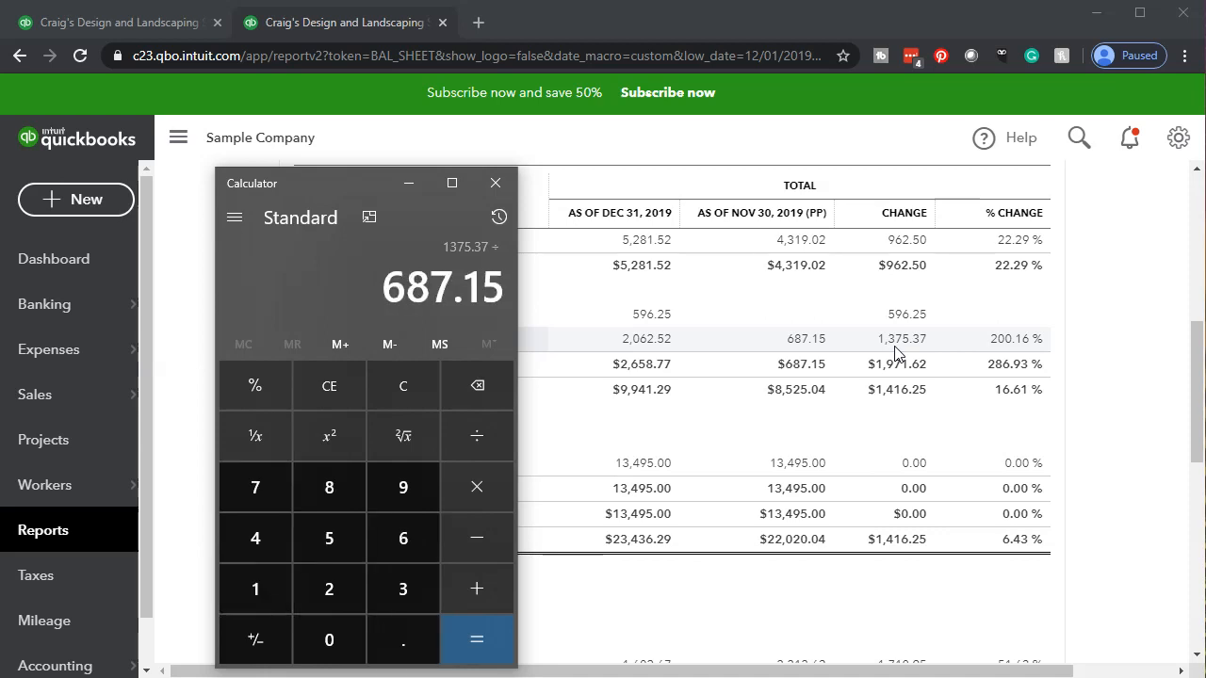
{"action": "key", "text": "Return"}
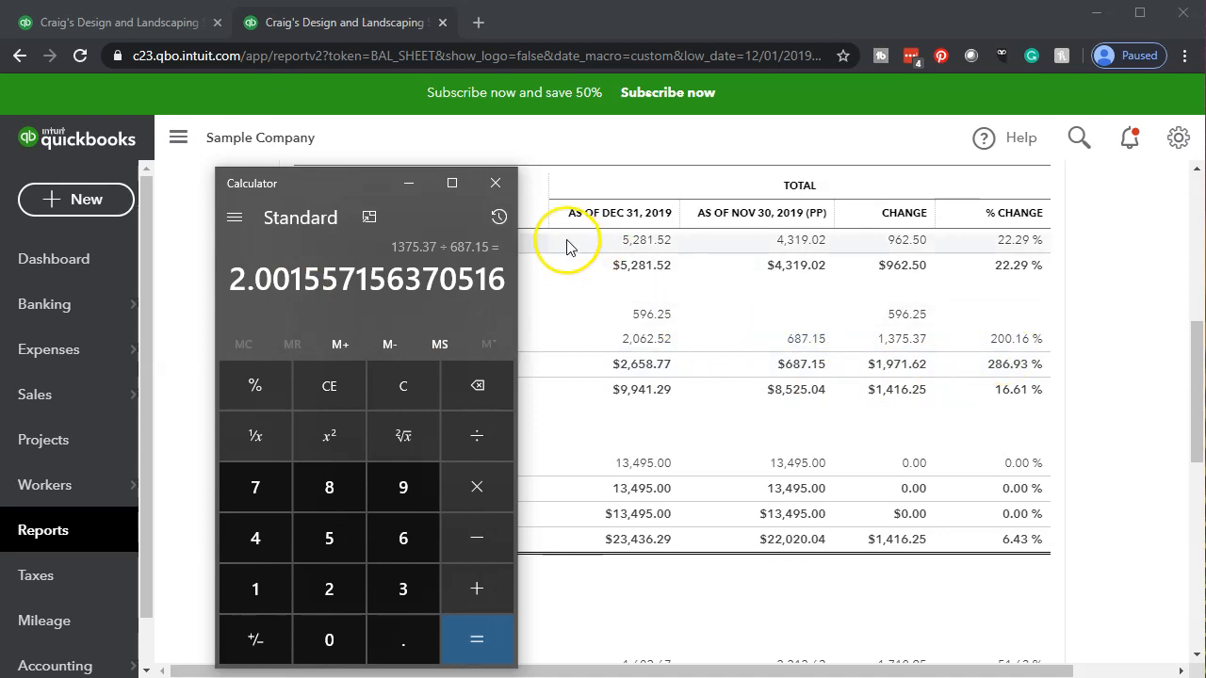
{"action": "left_click", "coordinate": [497, 185]}
{"action": "left_click", "coordinate": [615, 524]}
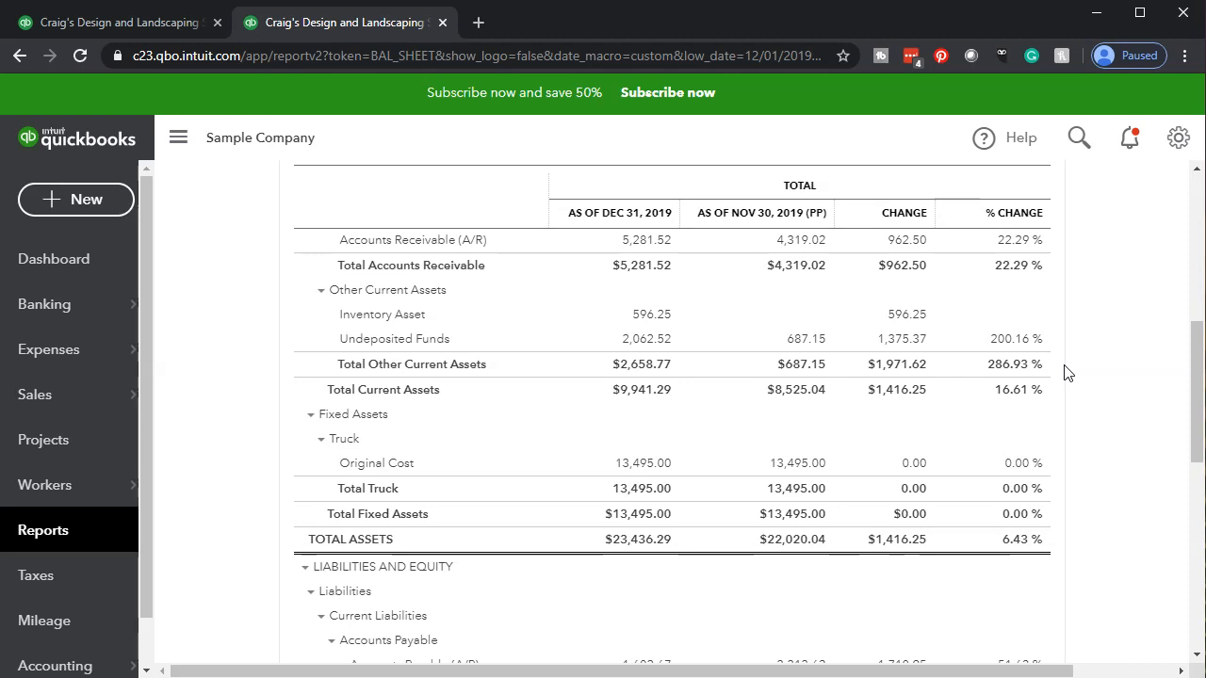
Customize the Balance Sheet to show numbers without cents and negative numbers as (100) in red, and rerun it.
{"action": "scroll", "coordinate": [1065, 374], "scroll_direction": "up", "scroll_amount": 3}
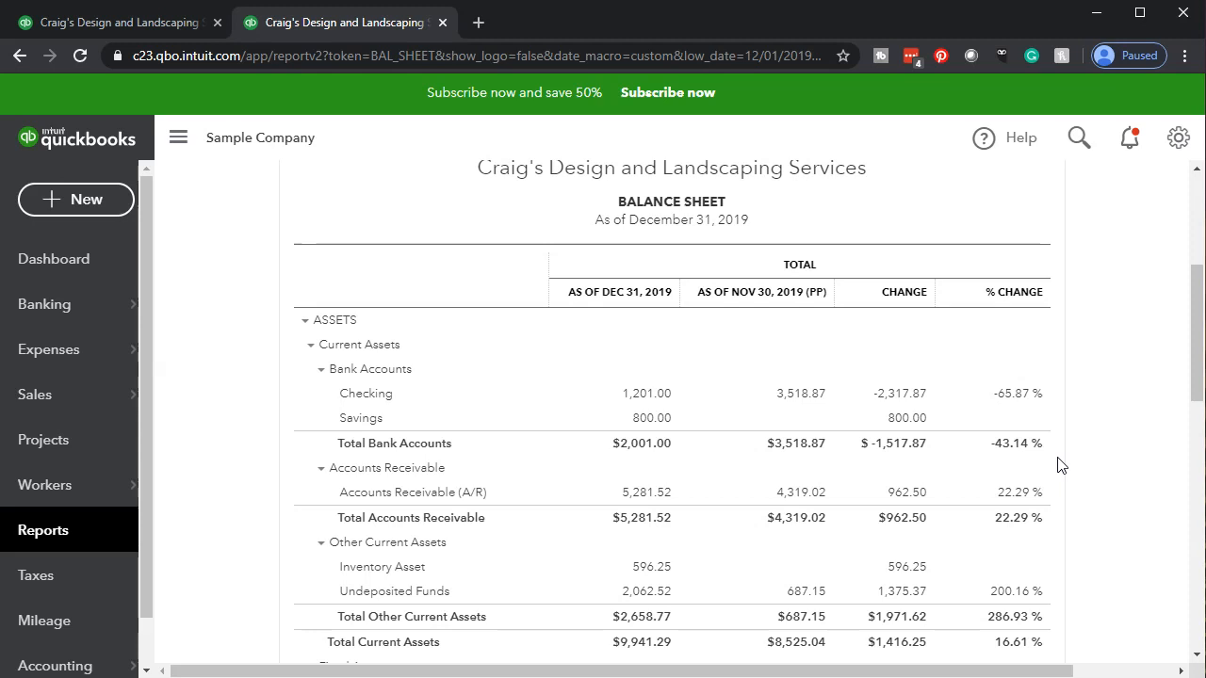
{"action": "scroll", "coordinate": [1057, 465], "scroll_direction": "up", "scroll_amount": 2}
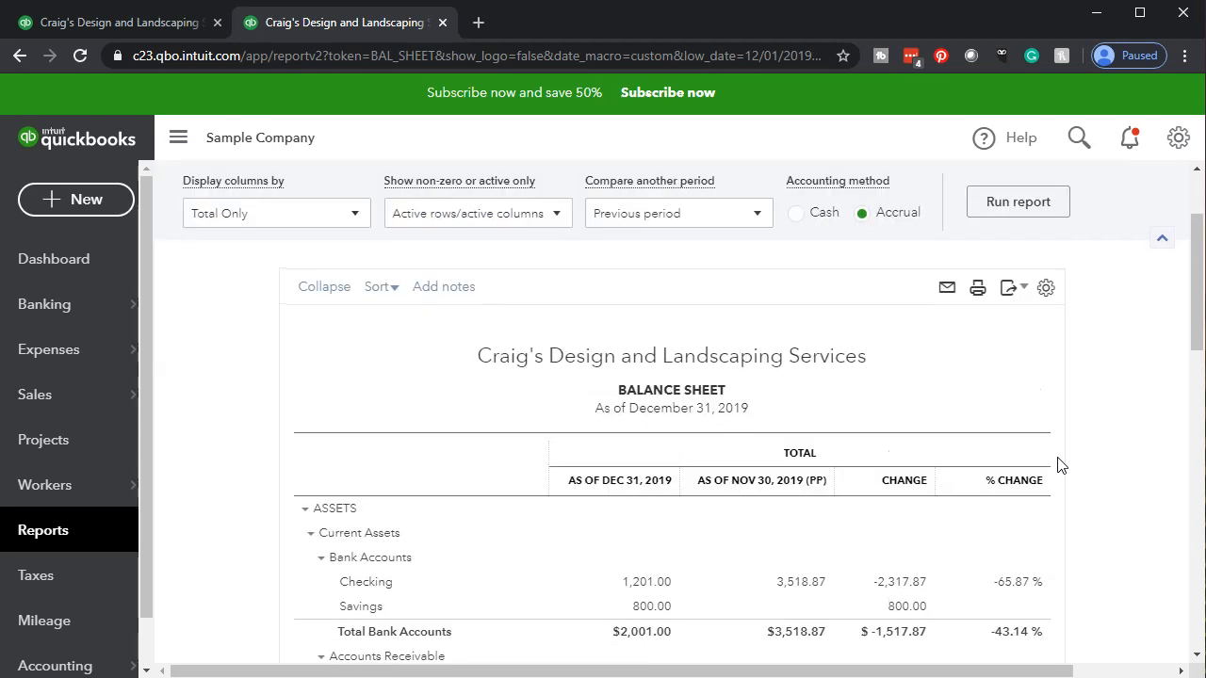
{"action": "scroll", "coordinate": [1057, 465], "scroll_direction": "up", "scroll_amount": 2}
{"action": "scroll", "coordinate": [1057, 465], "scroll_direction": "down", "scroll_amount": 4}
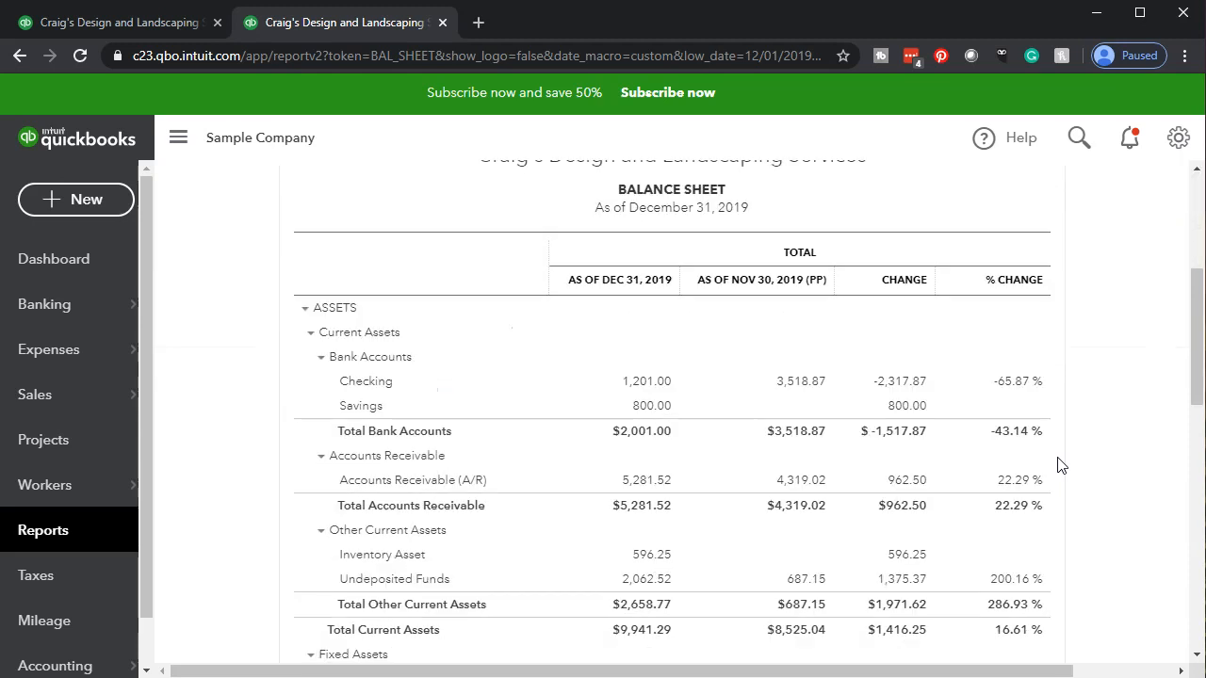
{"action": "scroll", "coordinate": [1057, 465], "scroll_direction": "down", "scroll_amount": 1}
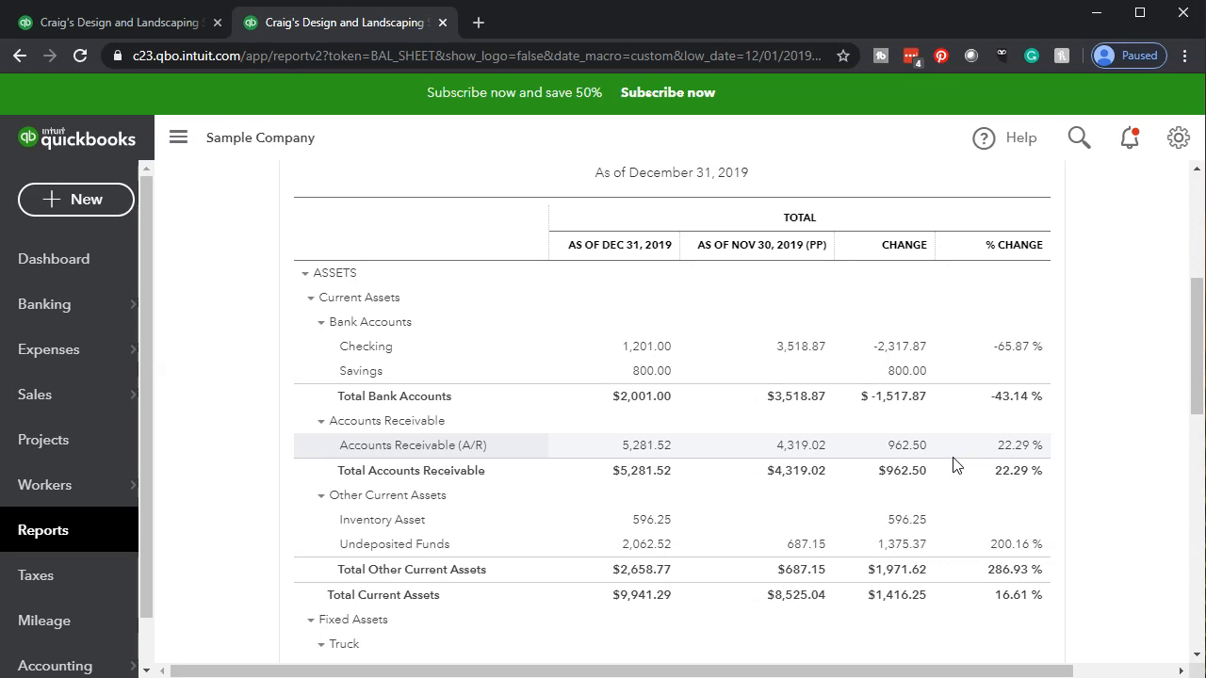
{"action": "scroll", "coordinate": [957, 465], "scroll_direction": "up", "scroll_amount": 4}
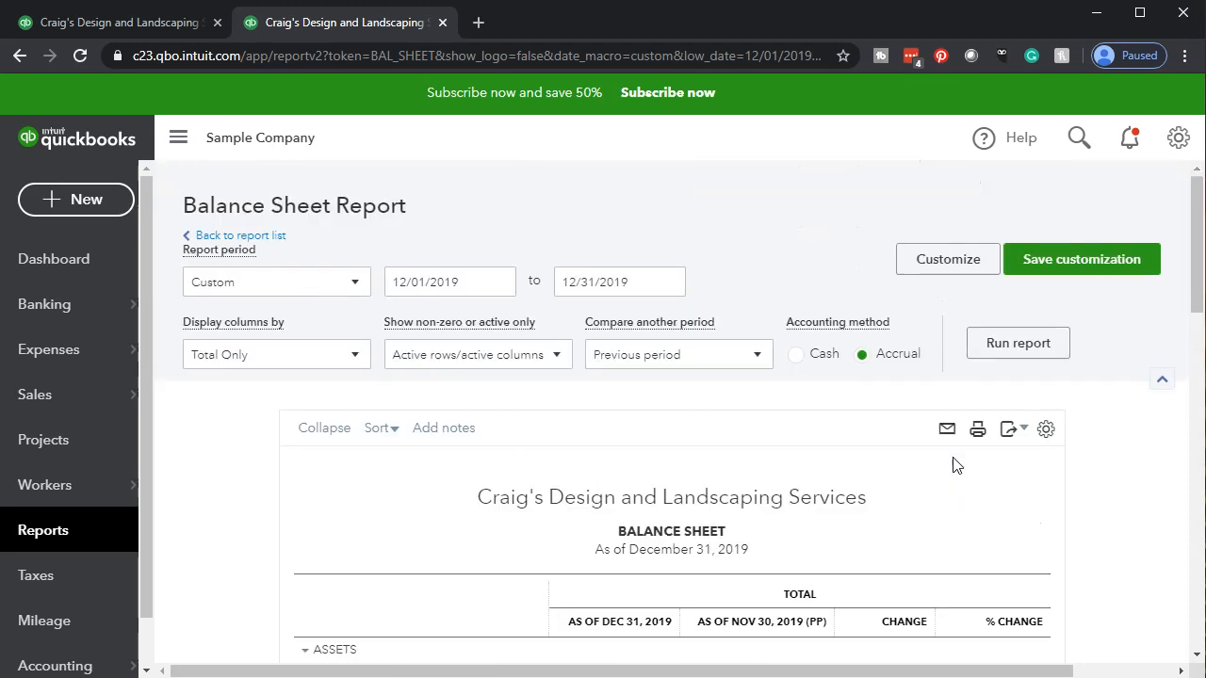
{"action": "left_click", "coordinate": [947, 268]}
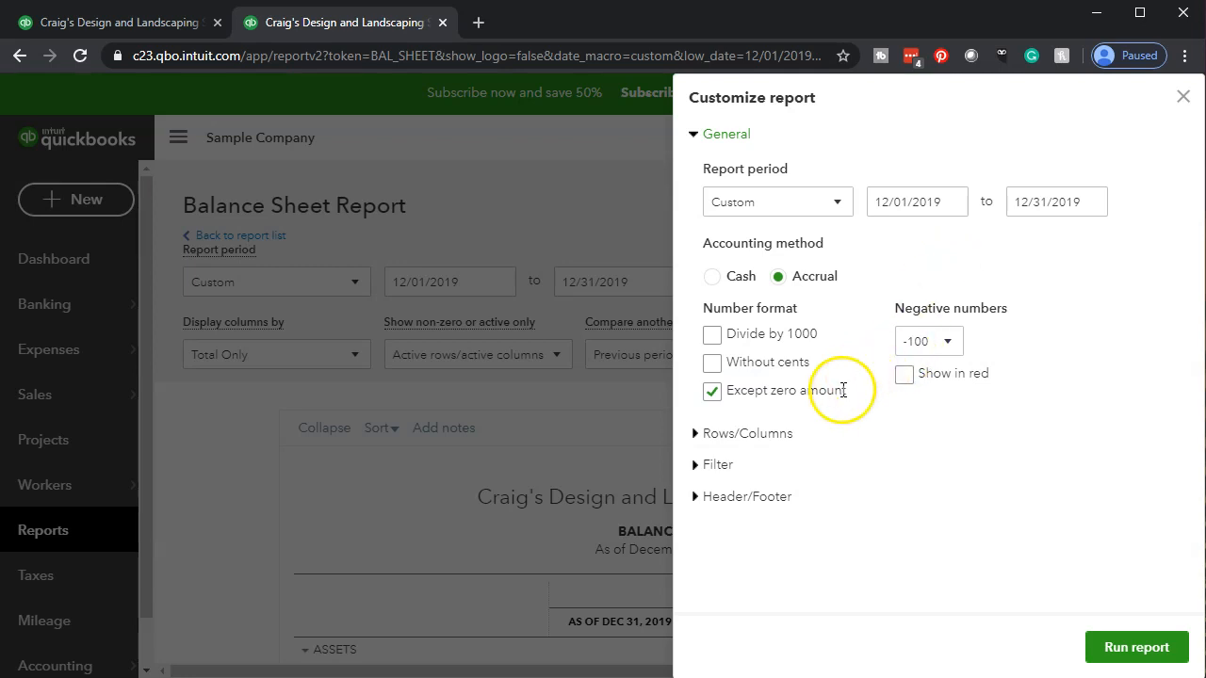
{"action": "left_click", "coordinate": [711, 363]}
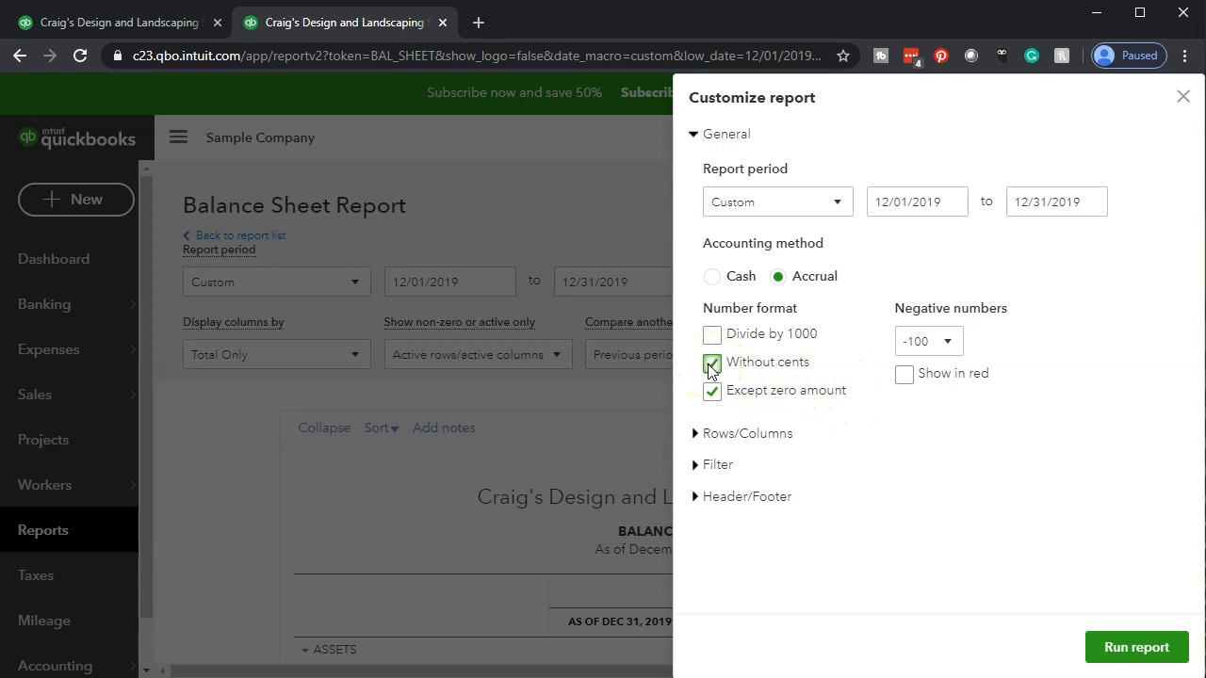
{"action": "left_click", "coordinate": [949, 342]}
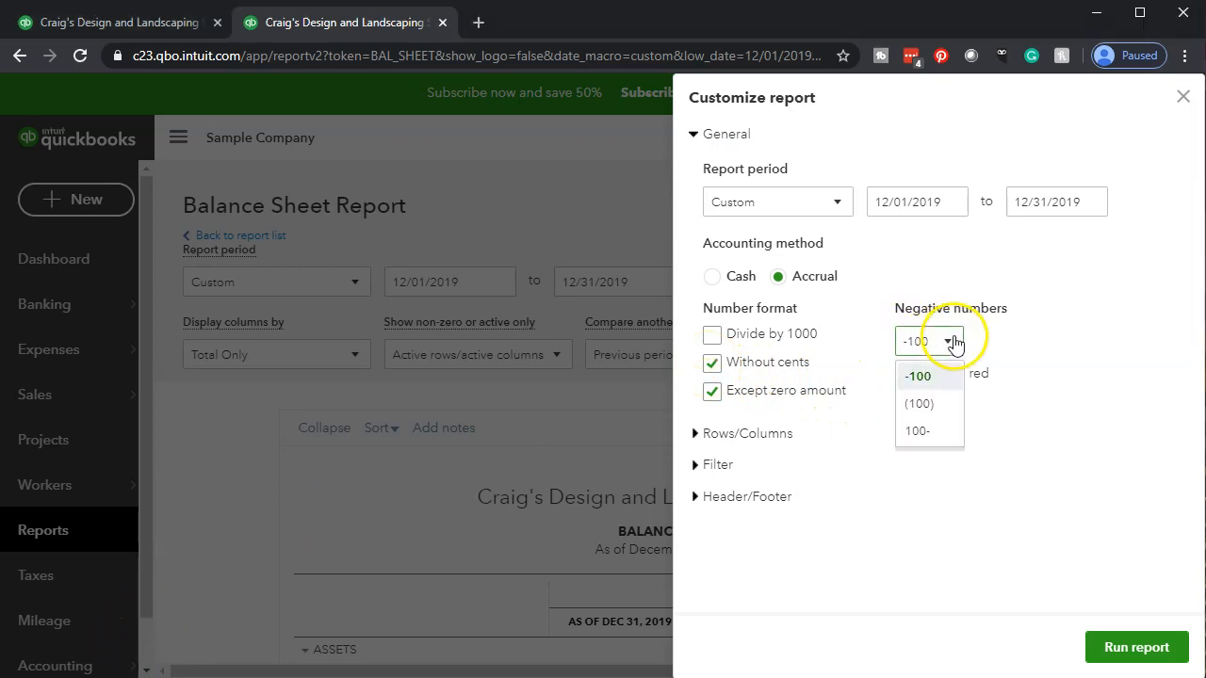
{"action": "left_click", "coordinate": [919, 403]}
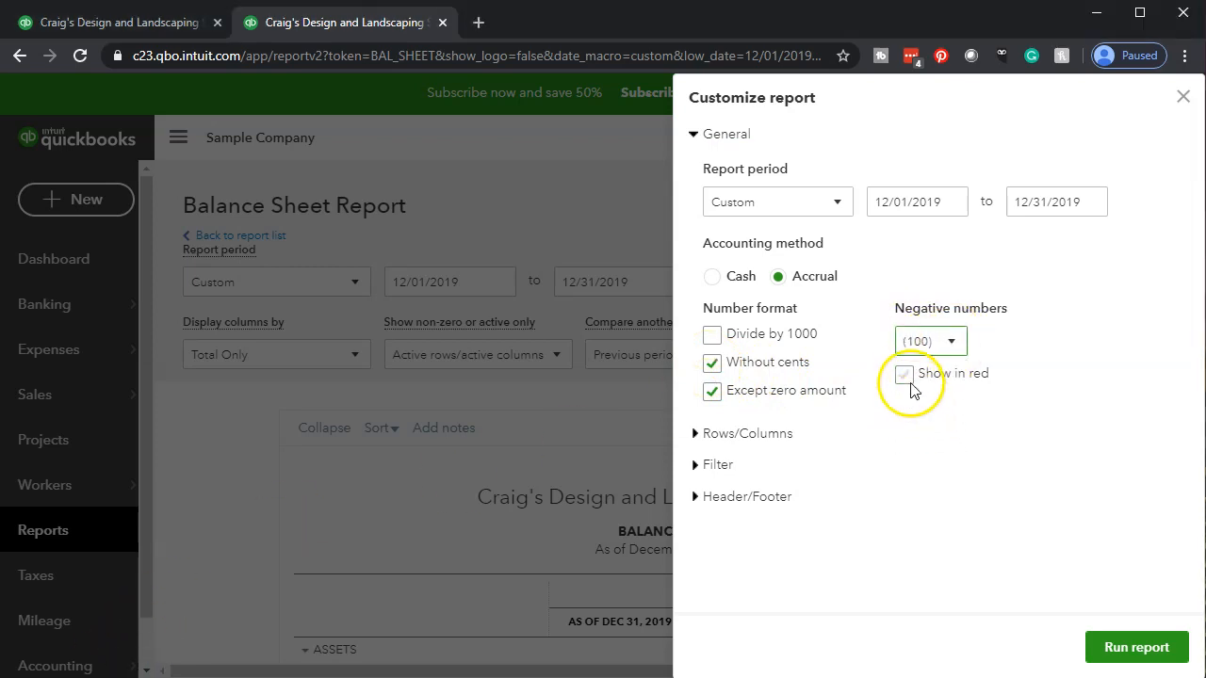
{"action": "left_click", "coordinate": [905, 378]}
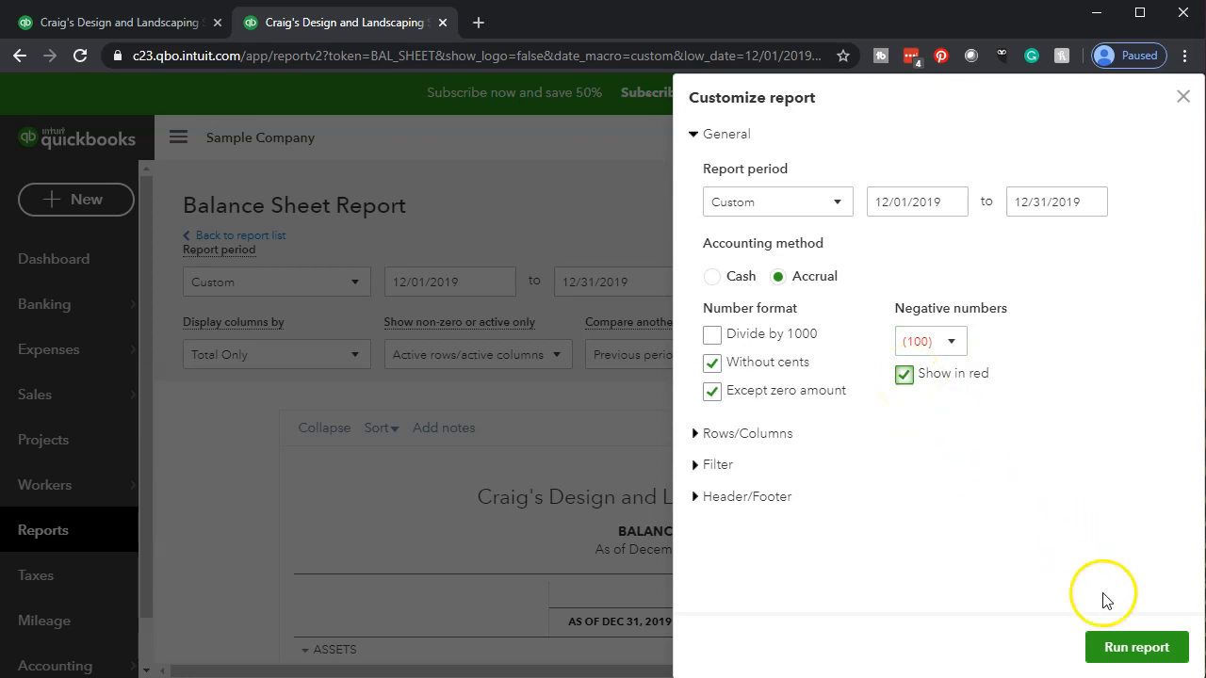
{"action": "left_click", "coordinate": [1133, 647]}
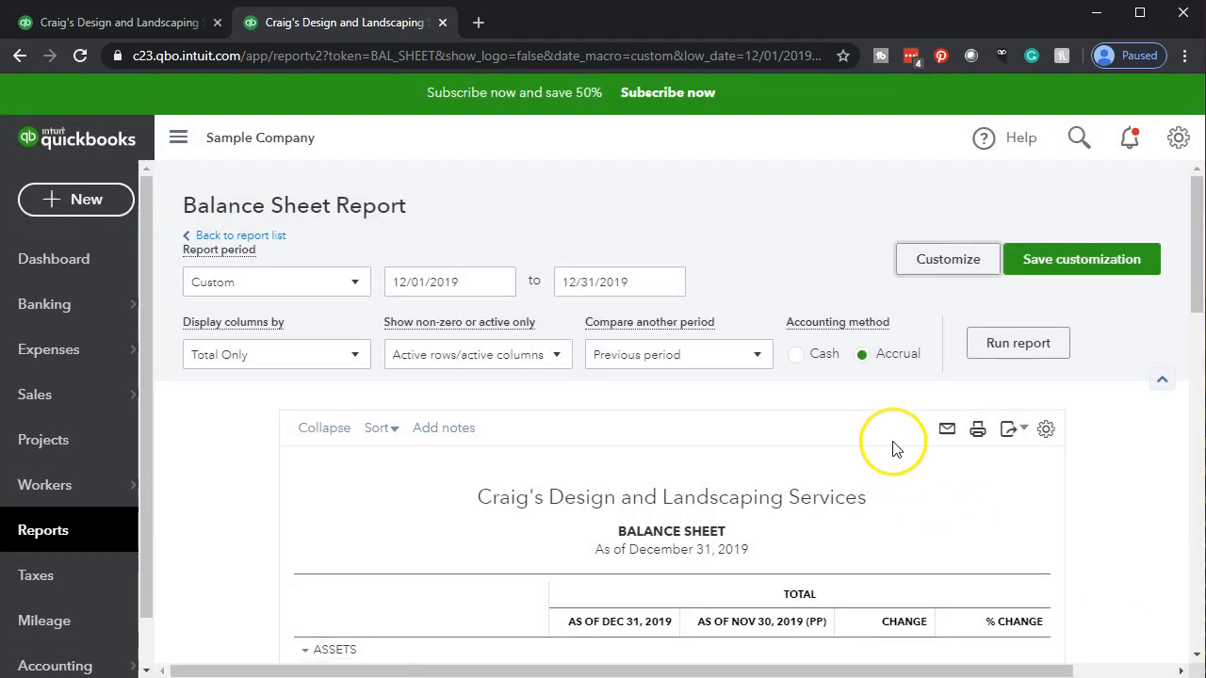
Change the report title in the customization's header settings to Comparative Balance Sheet and rerun the report.
{"action": "scroll", "coordinate": [894, 450], "scroll_direction": "down", "scroll_amount": 3}
{"action": "scroll", "coordinate": [781, 481], "scroll_direction": "down", "scroll_amount": 8}
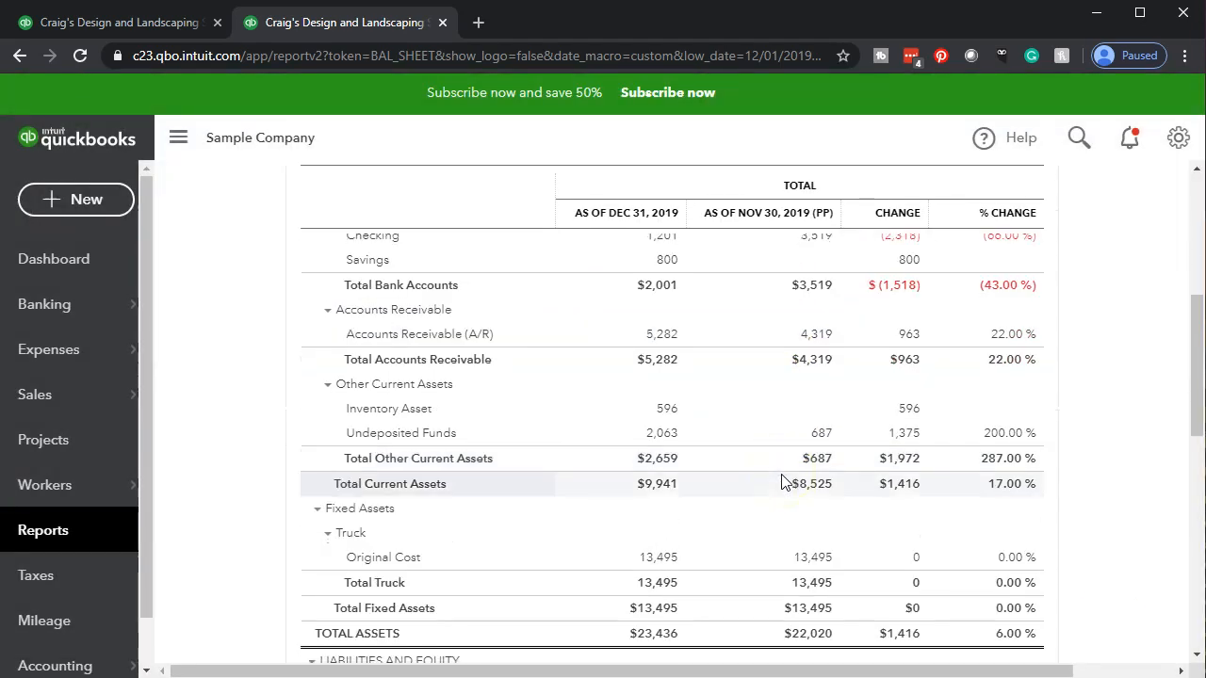
{"action": "scroll", "coordinate": [781, 481], "scroll_direction": "down", "scroll_amount": 2}
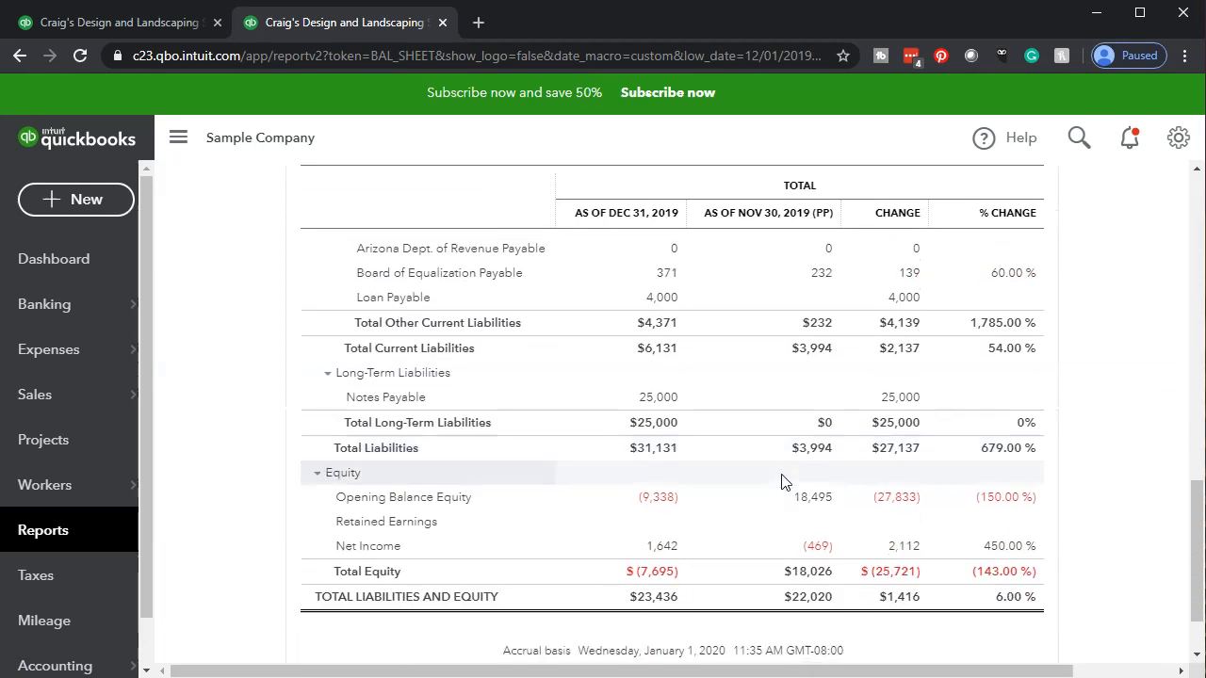
{"action": "scroll", "coordinate": [781, 482], "scroll_direction": "up", "scroll_amount": 5}
{"action": "scroll", "coordinate": [781, 481], "scroll_direction": "up", "scroll_amount": 6}
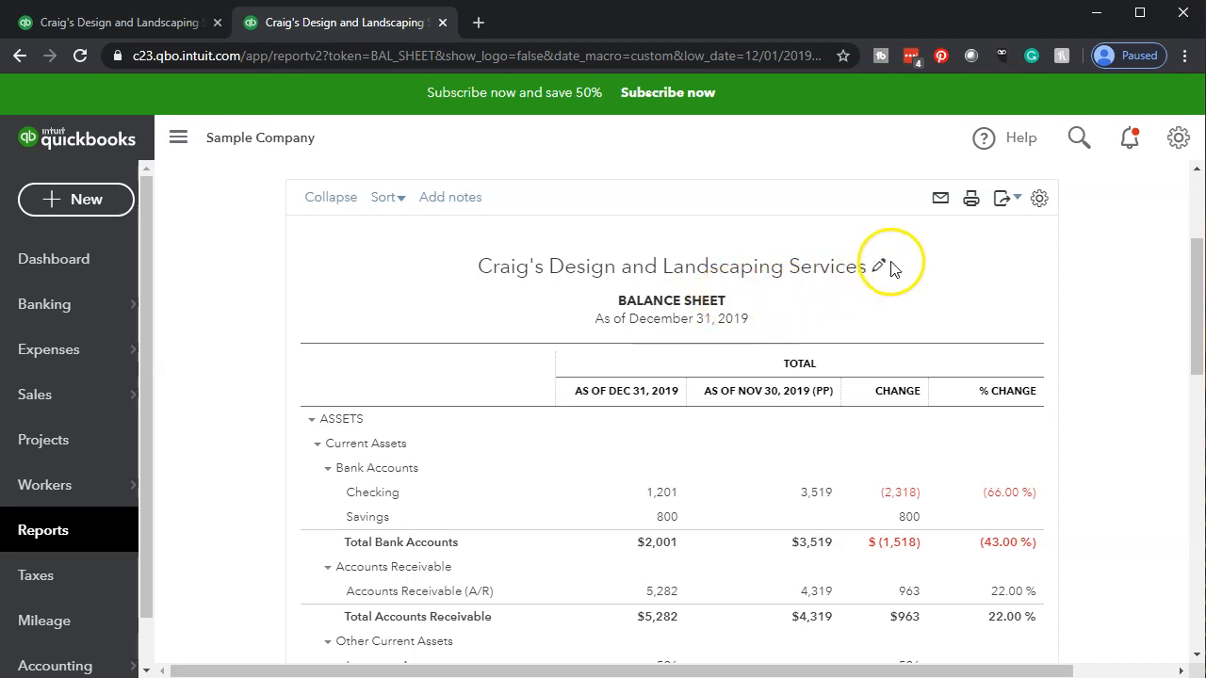
{"action": "scroll", "coordinate": [883, 273], "scroll_direction": "up", "scroll_amount": 2}
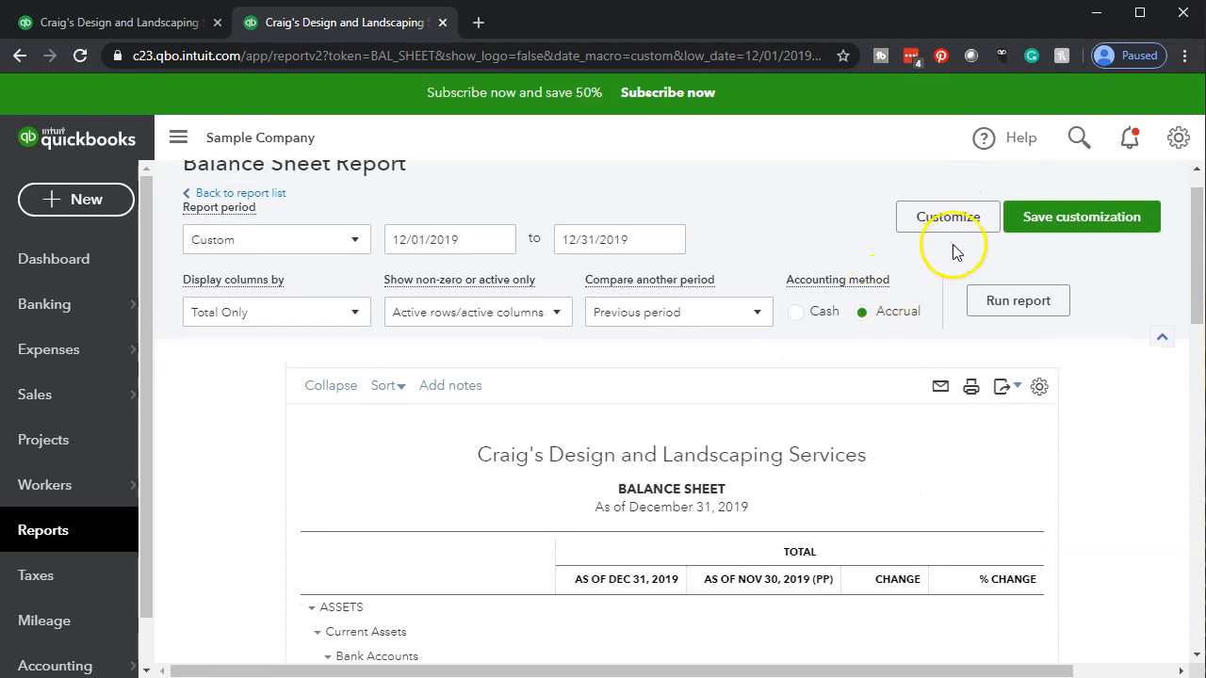
{"action": "left_click", "coordinate": [948, 218]}
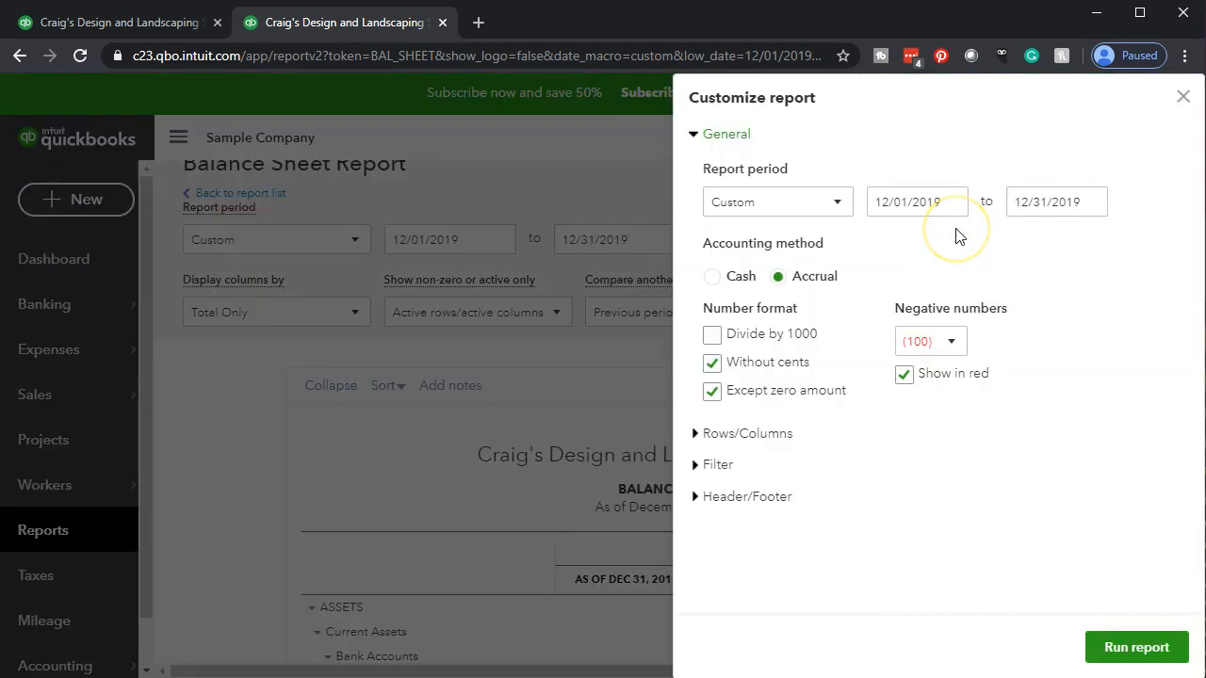
{"action": "left_click", "coordinate": [695, 498]}
{"action": "scroll", "coordinate": [697, 509], "scroll_direction": "down", "scroll_amount": 1}
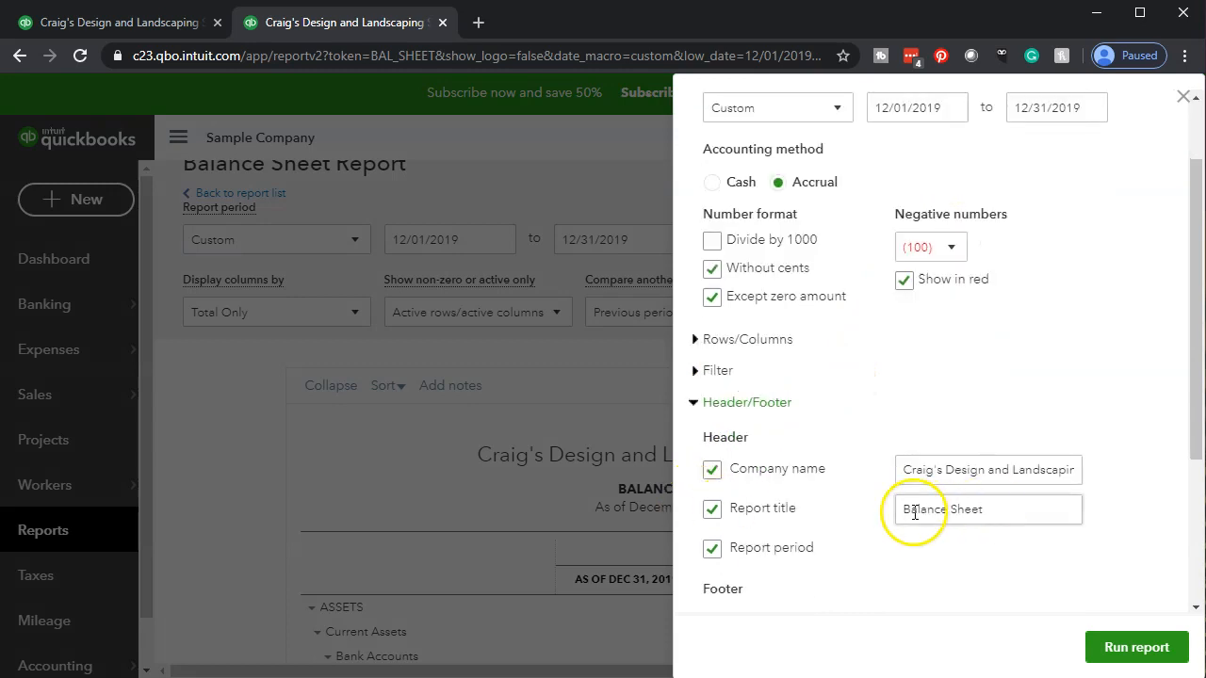
{"action": "left_click_drag", "start_coordinate": [889, 517], "coordinate": [1025, 332]}
{"action": "key", "text": "Left"}
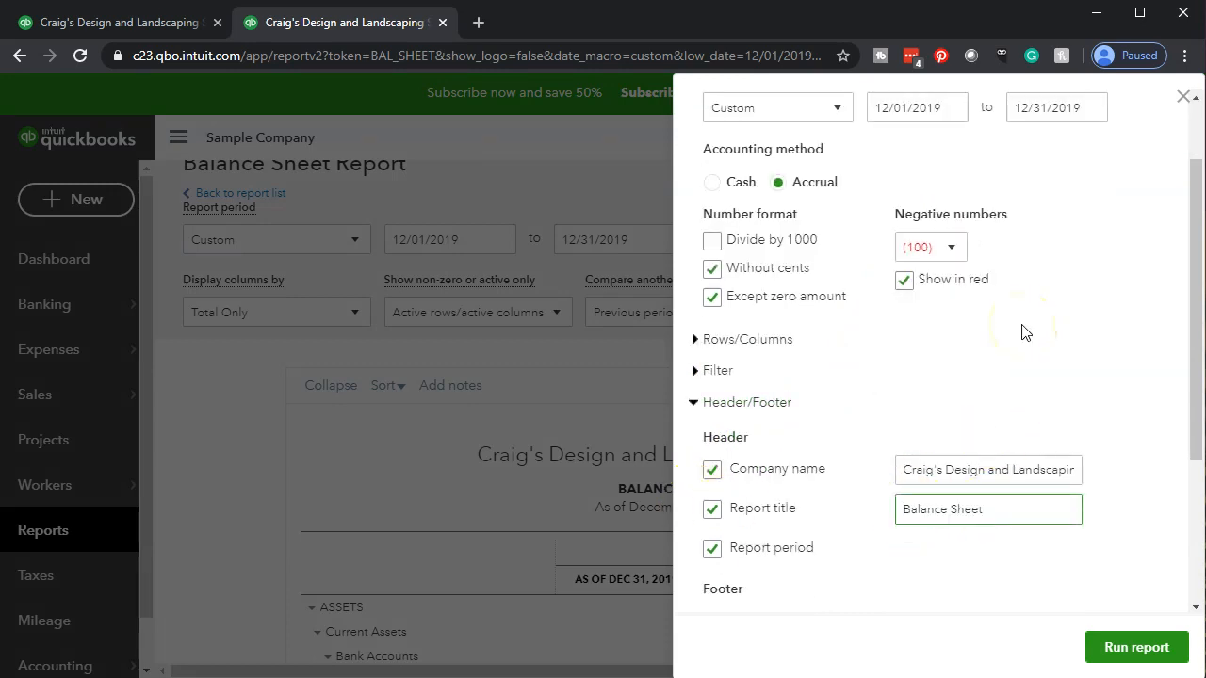
{"action": "type", "text": "Comparative"}
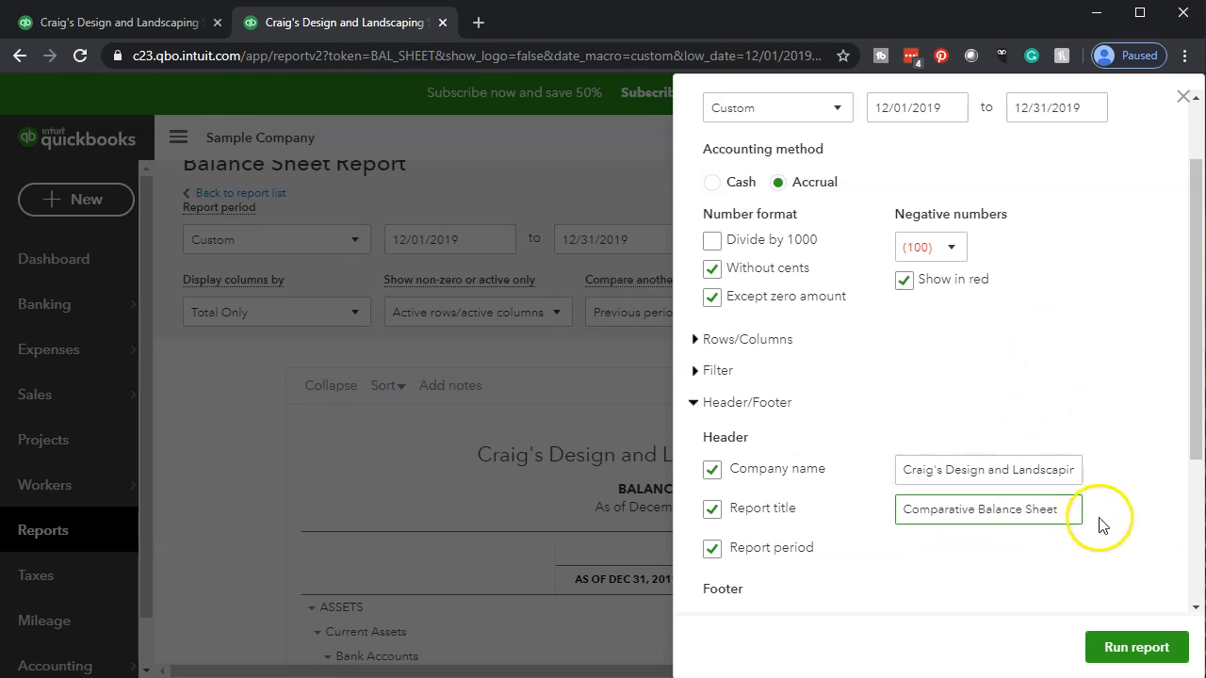
{"action": "left_click", "coordinate": [1095, 647]}
Open the company name and report title for editing directly in the report header, and leave them without changes.
{"action": "scroll", "coordinate": [765, 572], "scroll_direction": "down", "scroll_amount": 2}
{"action": "scroll", "coordinate": [735, 495], "scroll_direction": "up", "scroll_amount": 1}
{"action": "scroll", "coordinate": [336, 571], "scroll_direction": "up", "scroll_amount": 2}
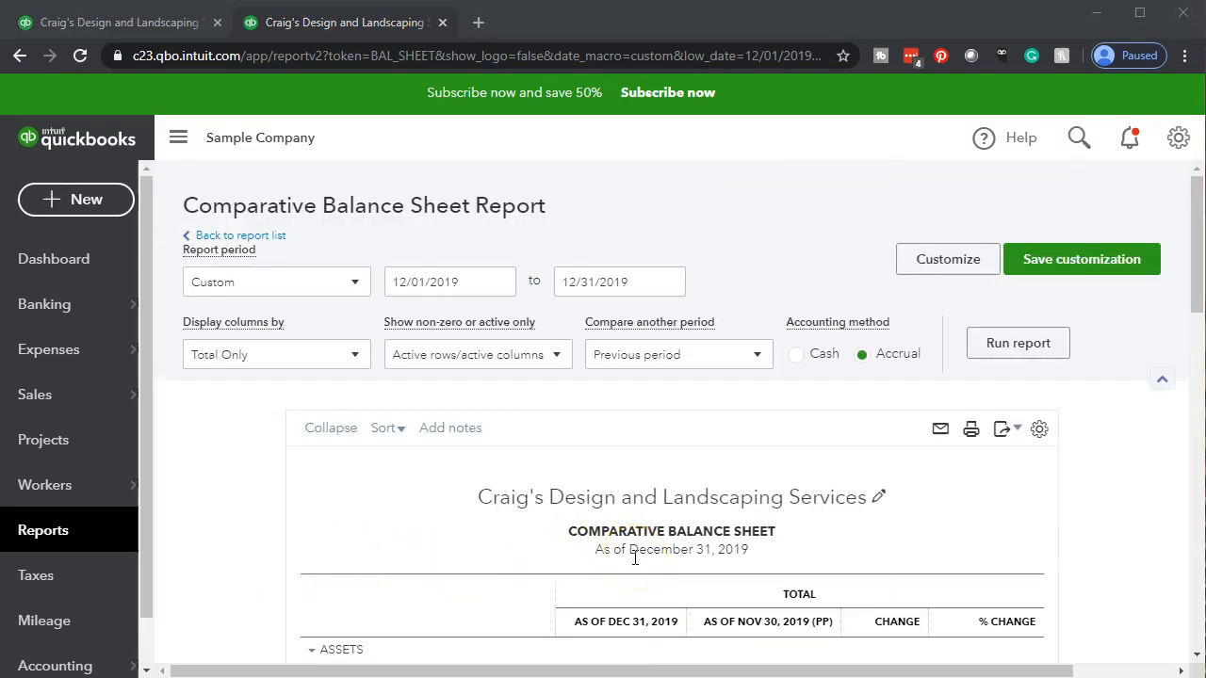
{"action": "left_click", "coordinate": [874, 504]}
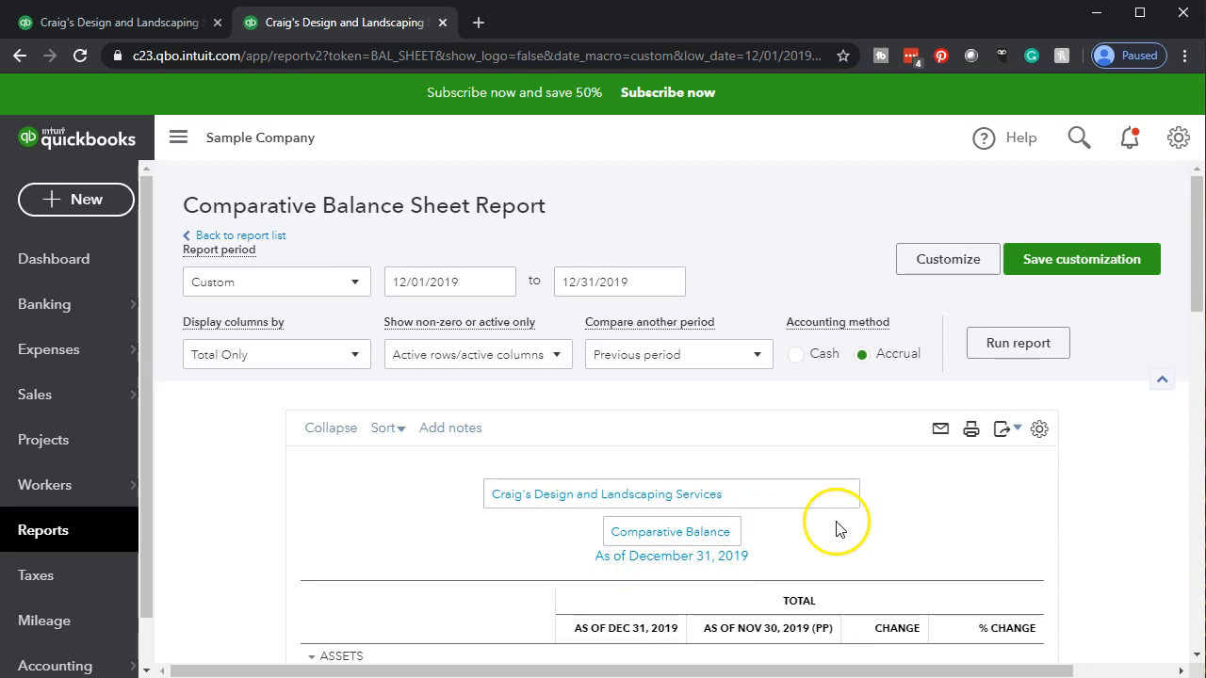
{"action": "left_click", "coordinate": [1102, 505]}
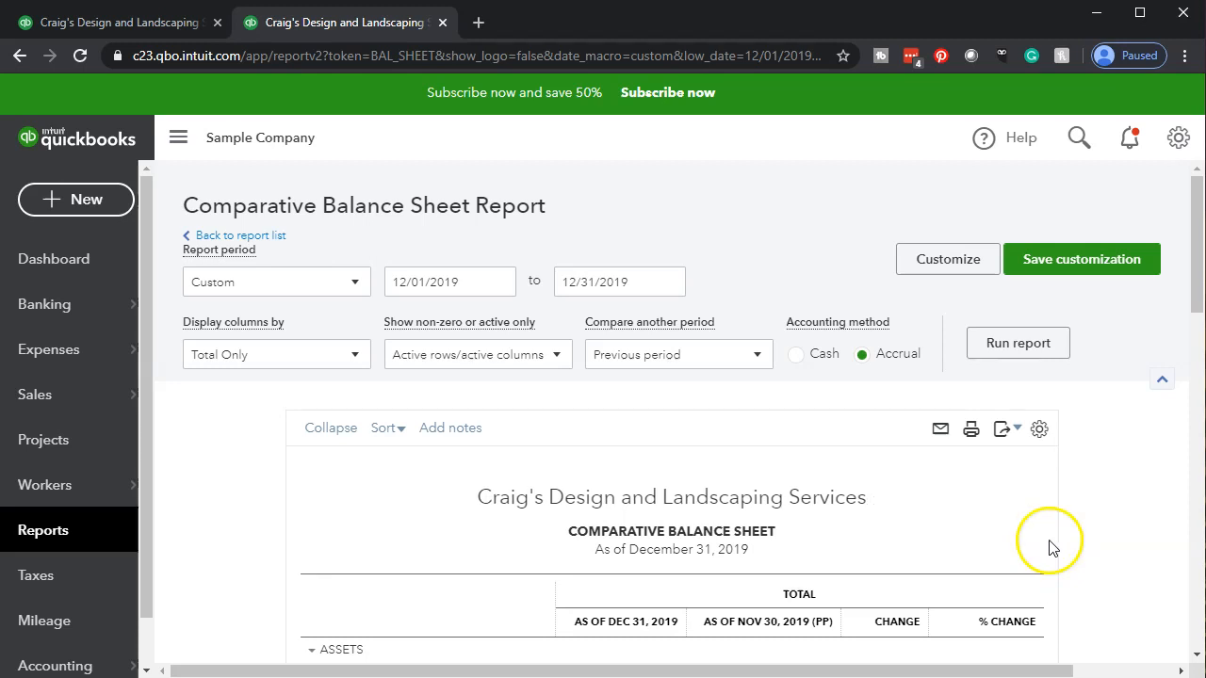
Remove the report period from the Comparative Balance Sheet's header in the report customization and rerun the report.
{"action": "left_click", "coordinate": [945, 263]}
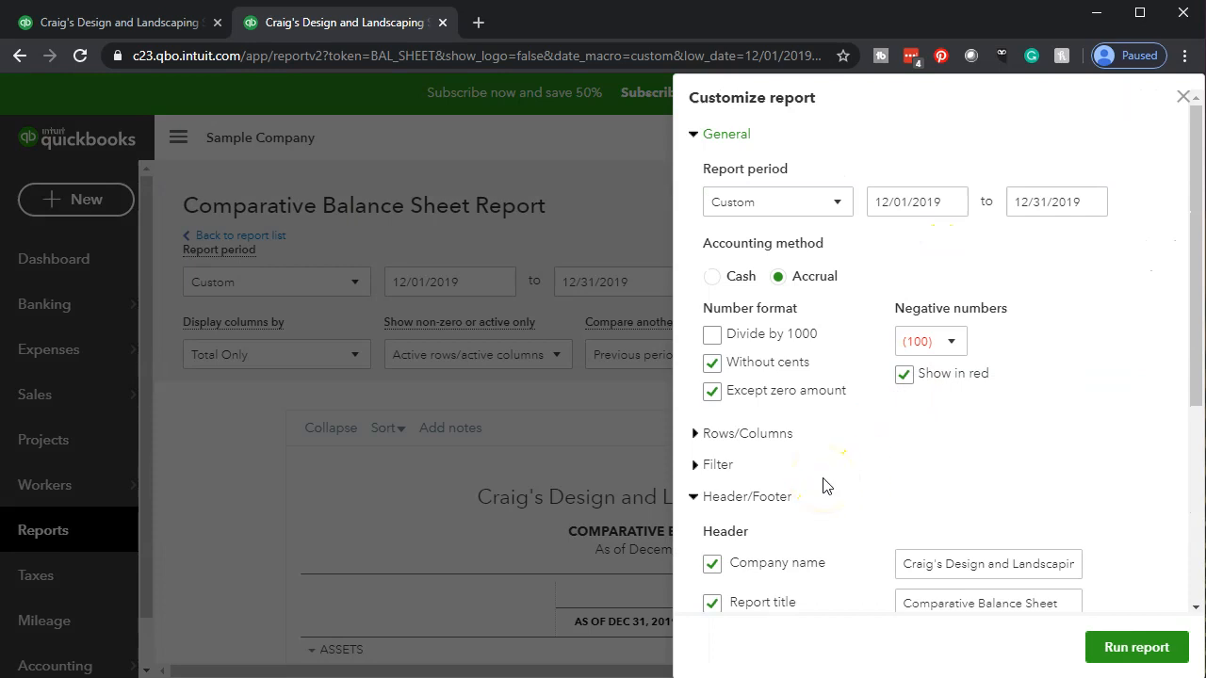
{"action": "scroll", "coordinate": [822, 485], "scroll_direction": "down", "scroll_amount": 3}
{"action": "left_click", "coordinate": [744, 388]}
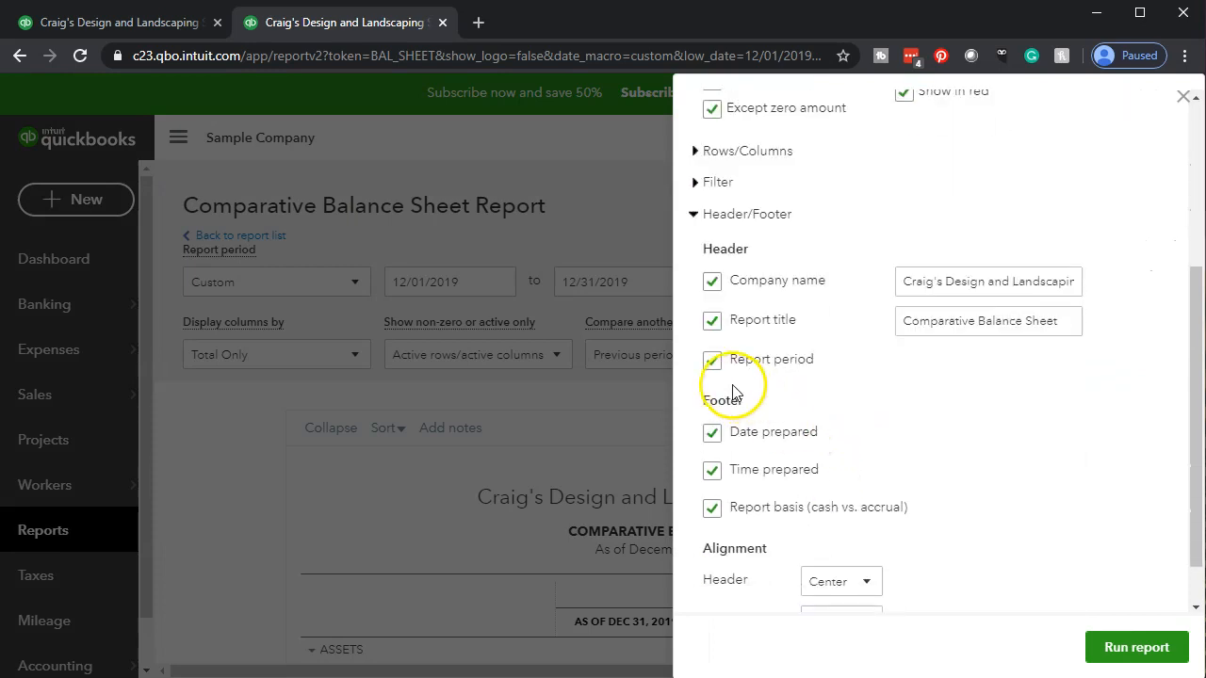
{"action": "left_click", "coordinate": [712, 362]}
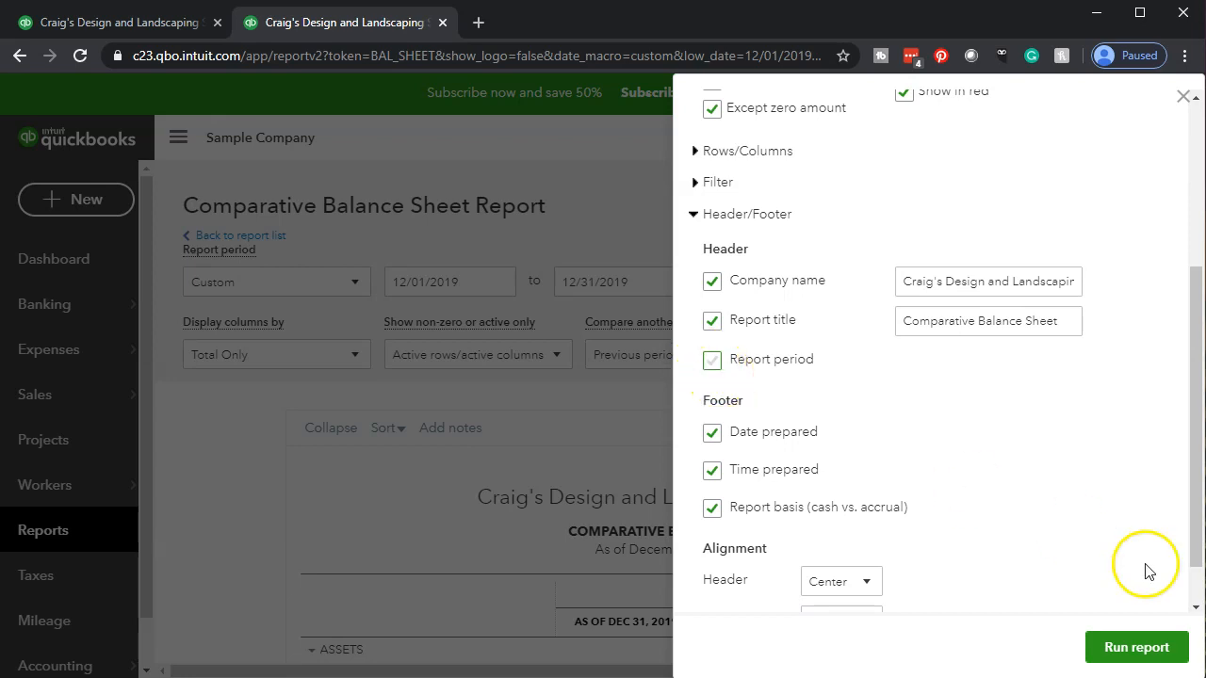
{"action": "left_click", "coordinate": [1127, 646]}
{"action": "scroll", "coordinate": [848, 574], "scroll_direction": "down", "scroll_amount": 3}
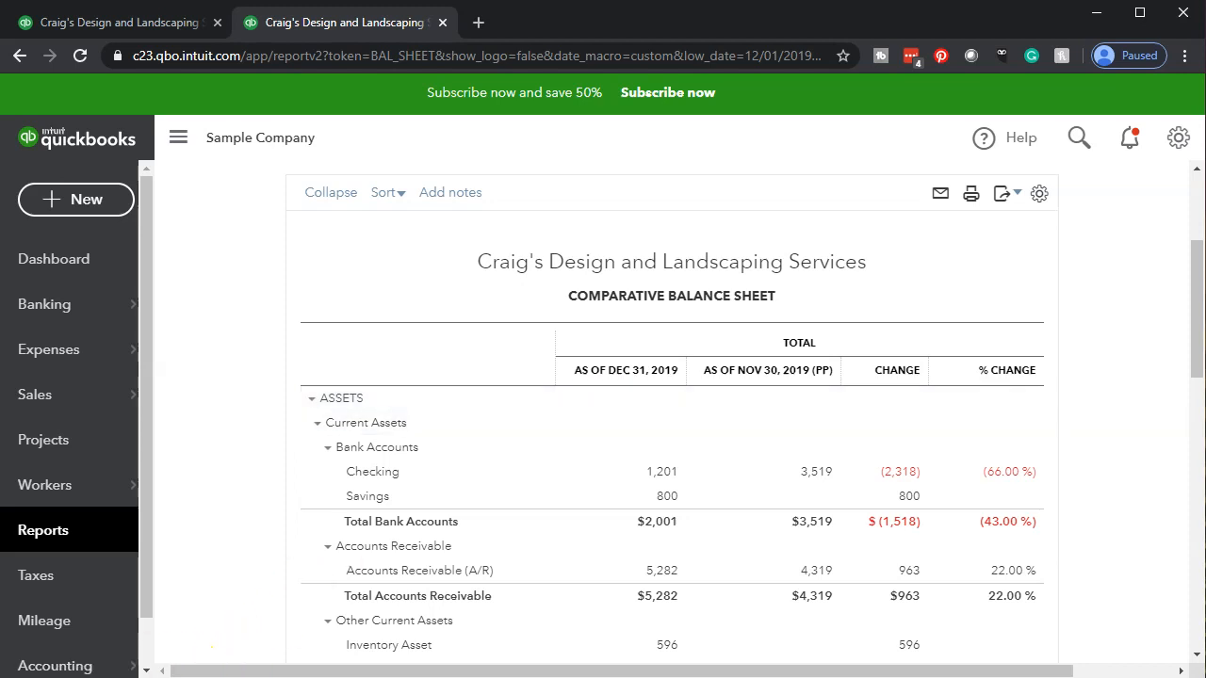
Remove the date prepared, time prepared and report basis from the report's footer and rerun the report.
{"action": "scroll", "coordinate": [644, 553], "scroll_direction": "down", "scroll_amount": 10}
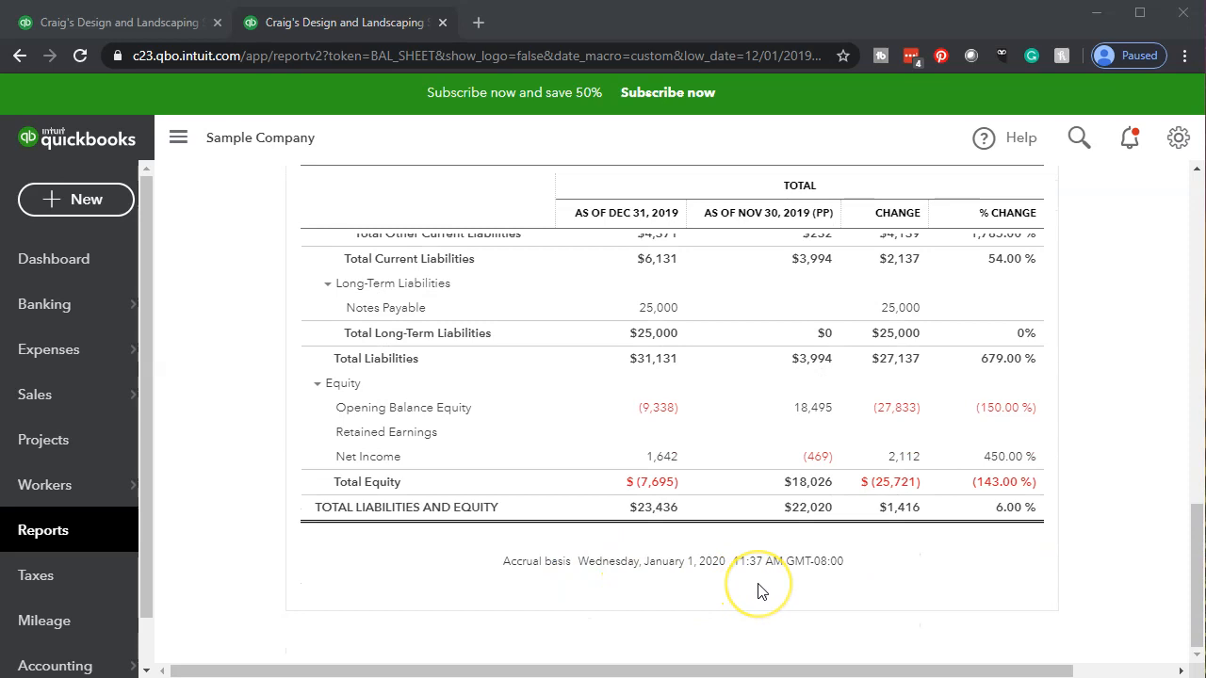
{"action": "scroll", "coordinate": [762, 591], "scroll_direction": "up", "scroll_amount": 10}
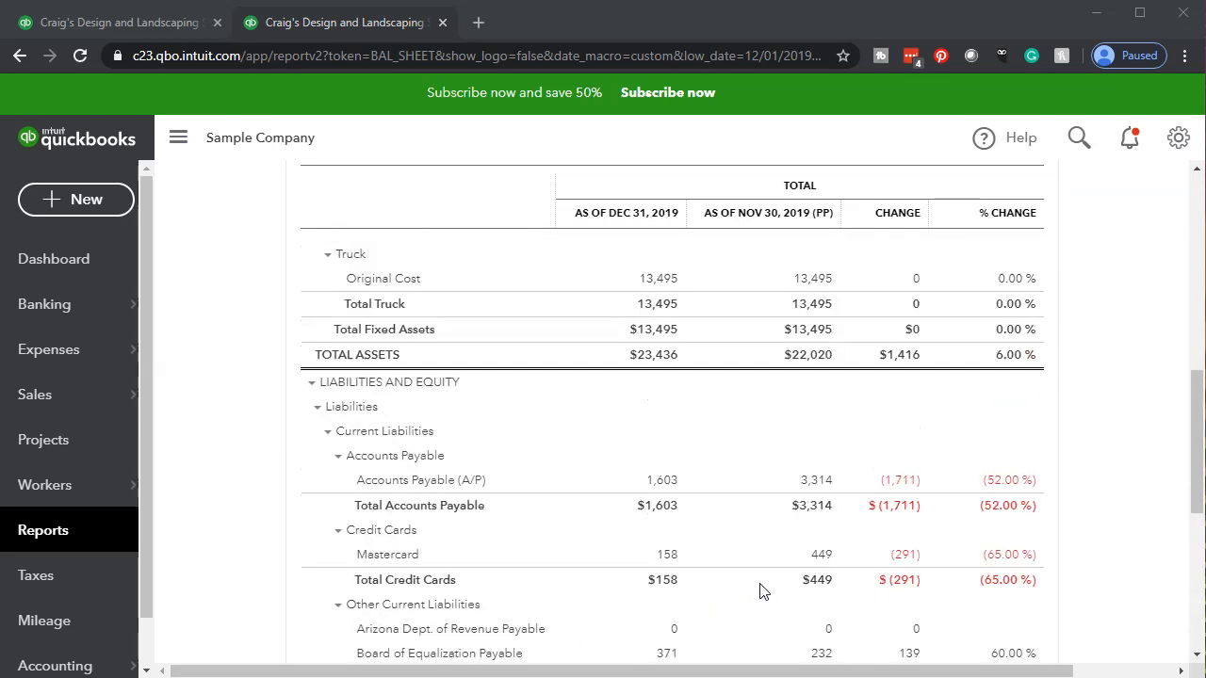
{"action": "scroll", "coordinate": [763, 591], "scroll_direction": "up", "scroll_amount": 1}
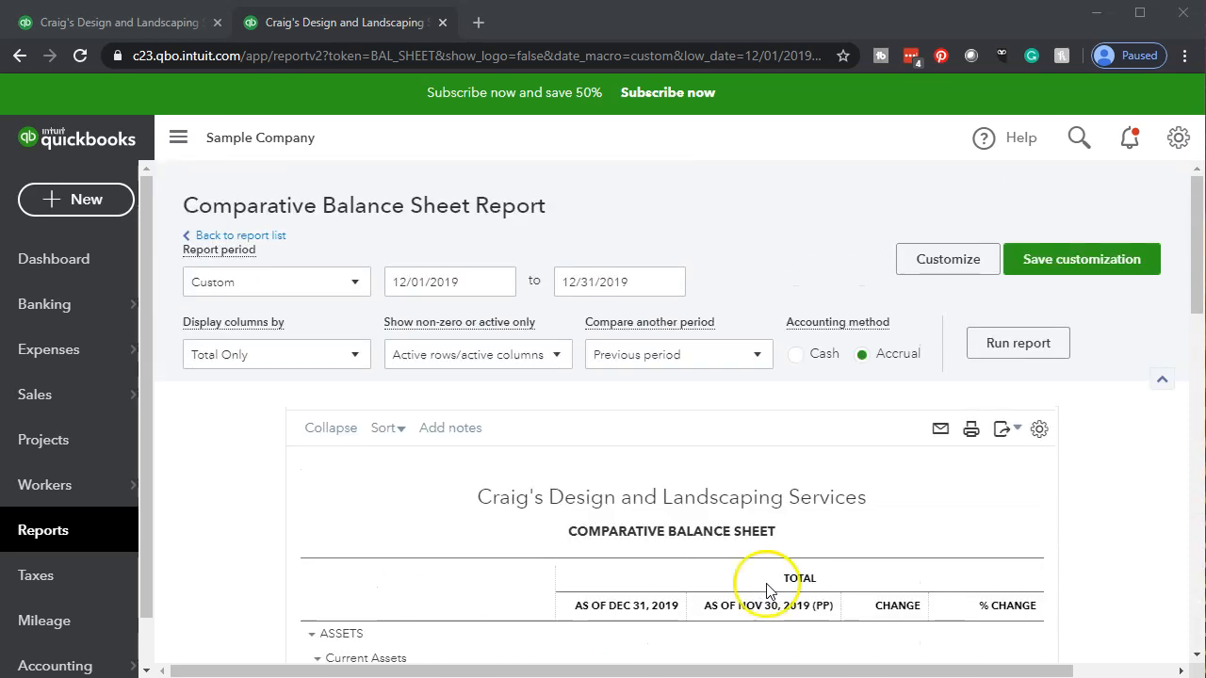
{"action": "left_click", "coordinate": [933, 261]}
{"action": "scroll", "coordinate": [888, 344], "scroll_direction": "down", "scroll_amount": 3}
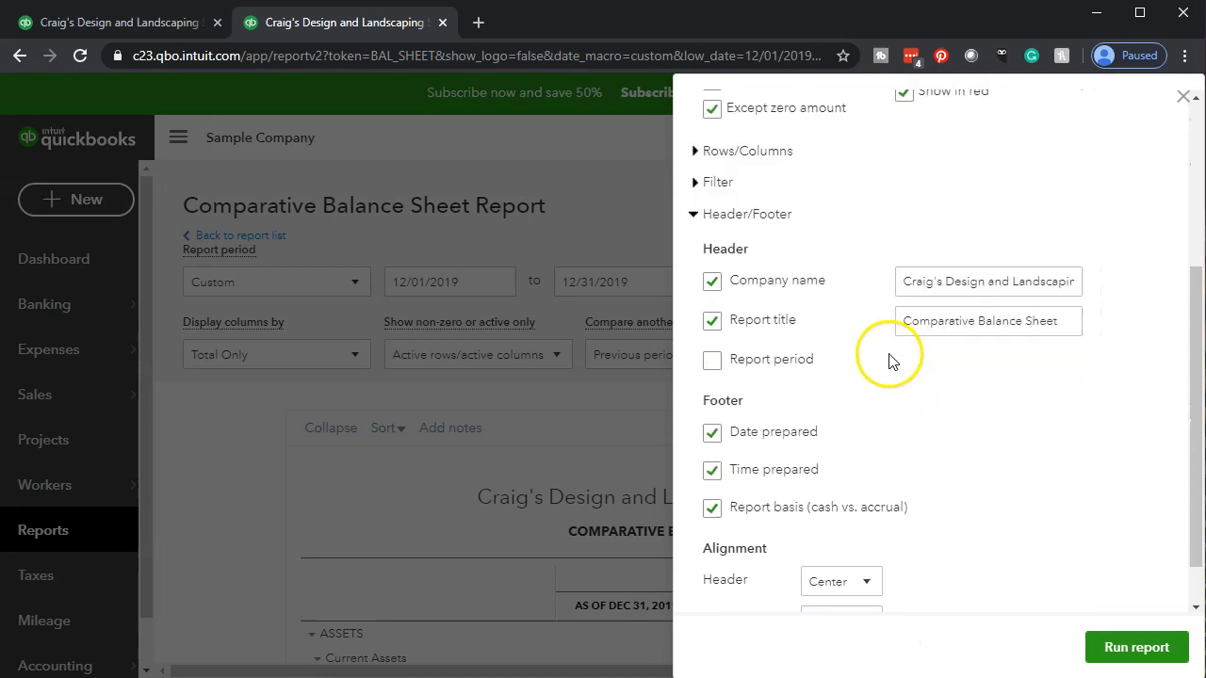
{"action": "left_click", "coordinate": [714, 435]}
{"action": "left_click", "coordinate": [714, 470]}
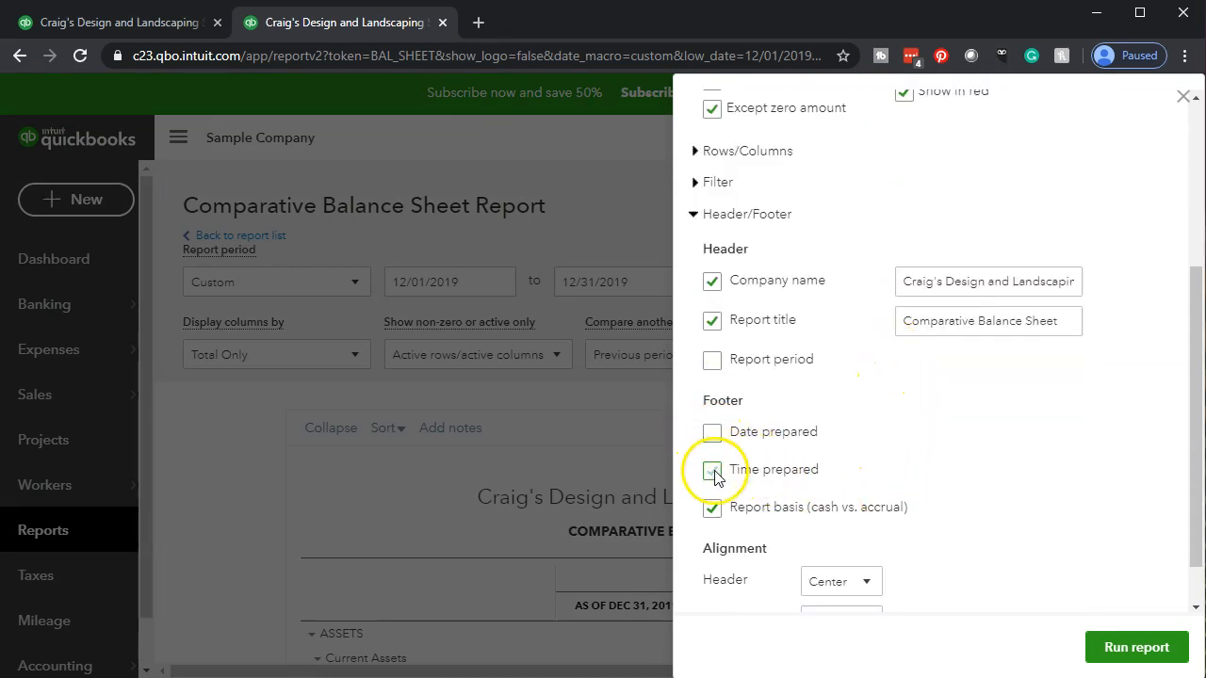
{"action": "scroll", "coordinate": [761, 493], "scroll_direction": "down", "scroll_amount": 1}
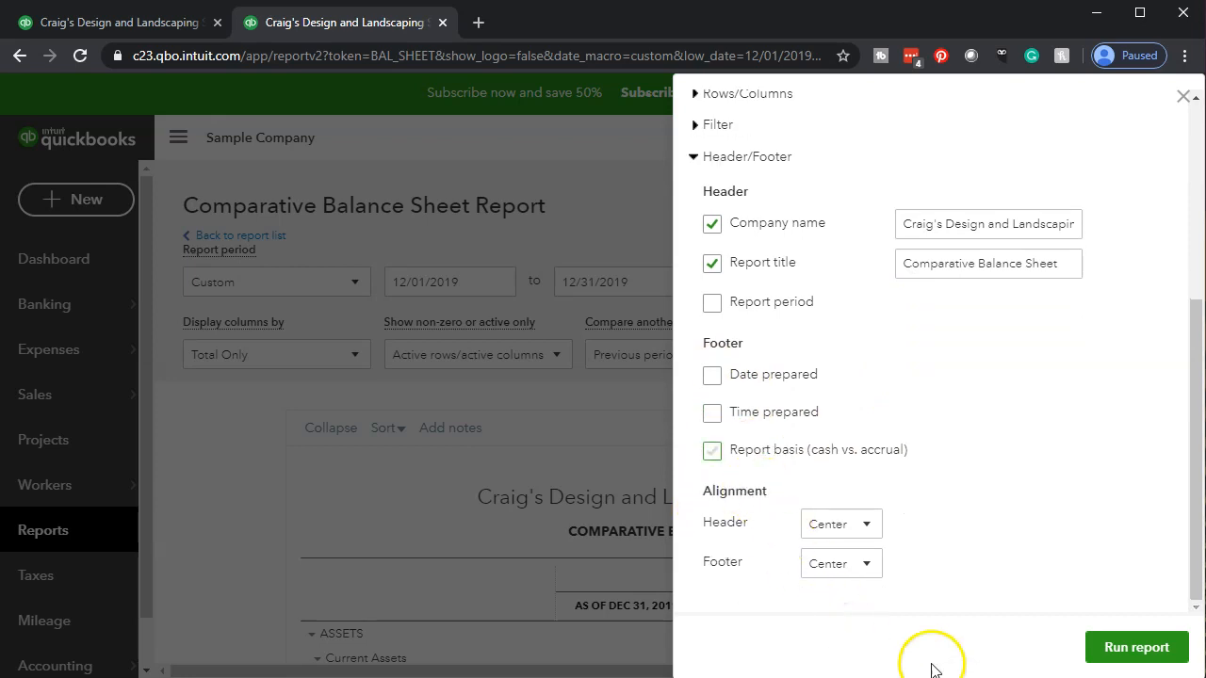
{"action": "left_click", "coordinate": [1138, 648]}
Review the rerun report from its header through assets, liabilities and equity down to the footer area.
{"action": "scroll", "coordinate": [1148, 655], "scroll_direction": "down", "scroll_amount": 3}
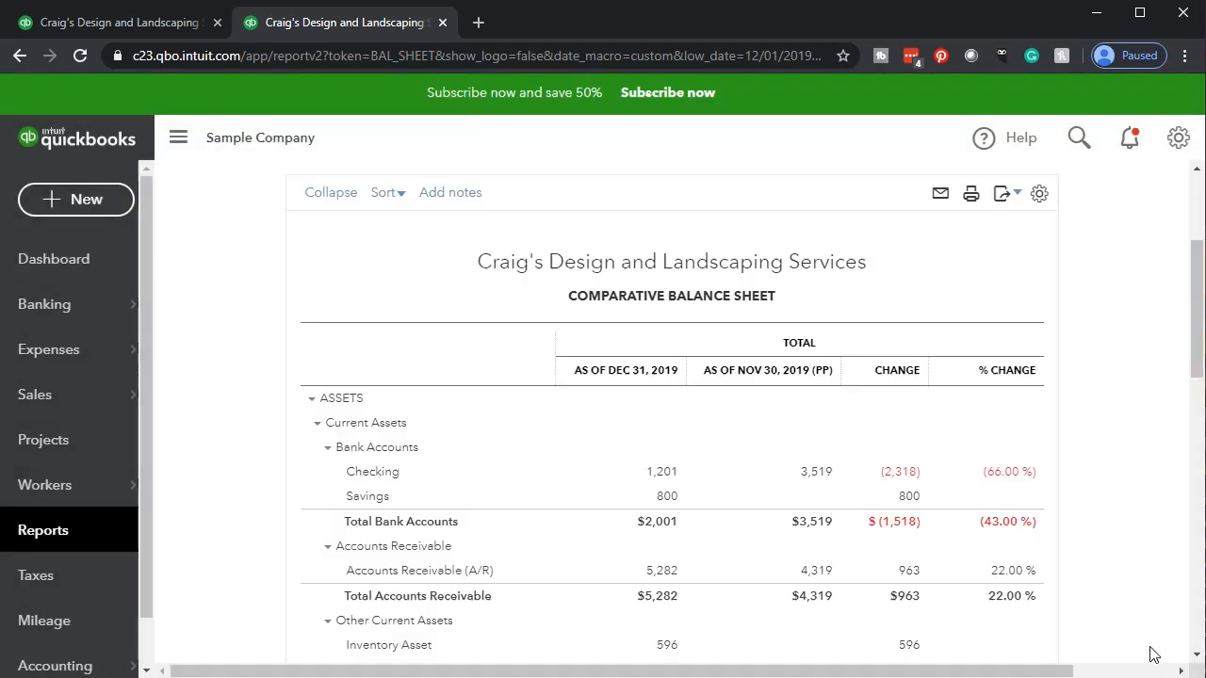
{"action": "scroll", "coordinate": [803, 440], "scroll_direction": "down", "scroll_amount": 10}
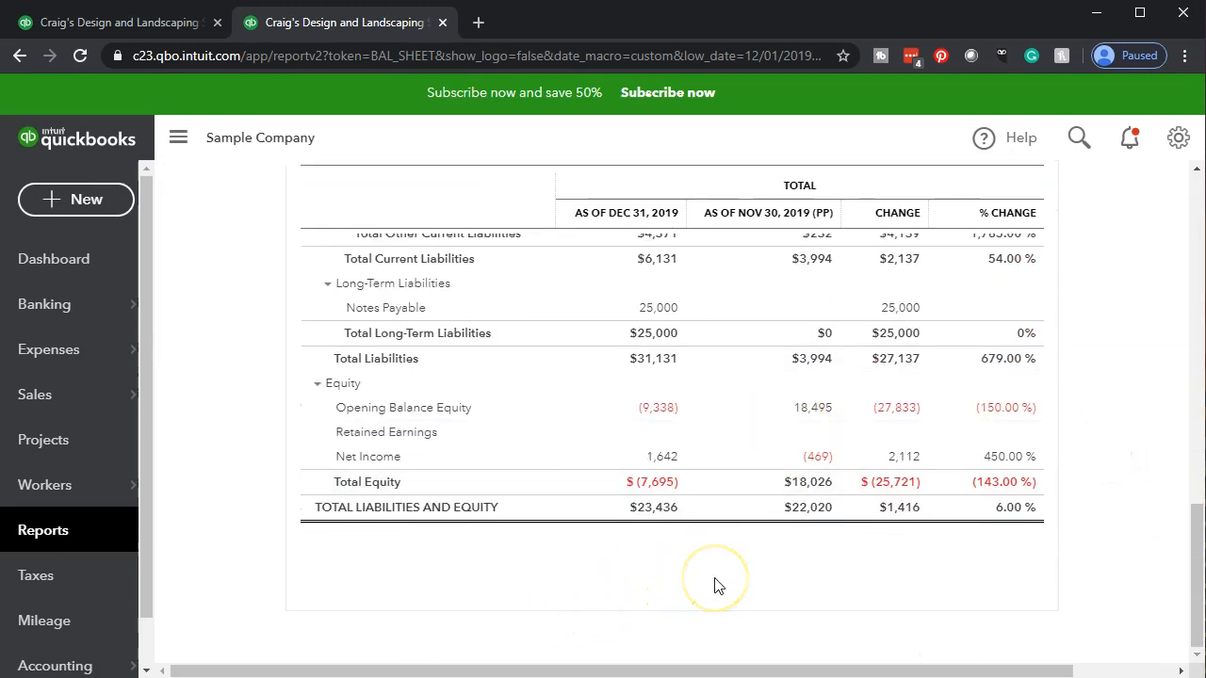
{"action": "scroll", "coordinate": [716, 585], "scroll_direction": "up", "scroll_amount": 10}
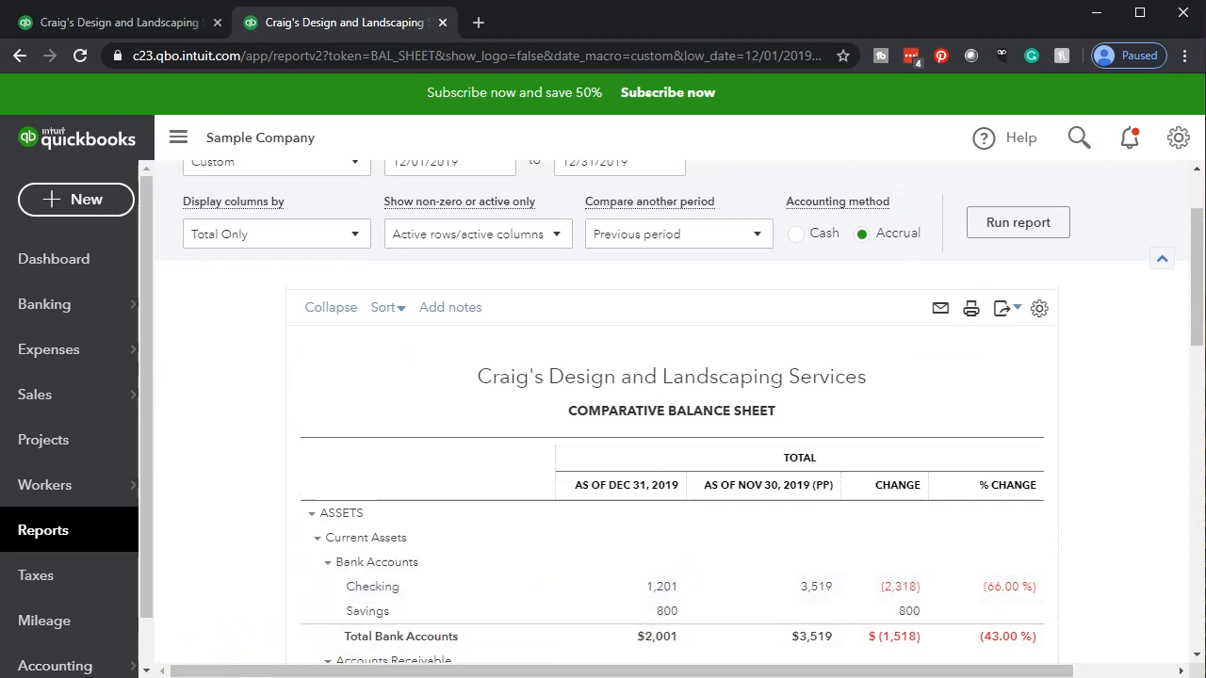
{"action": "scroll", "coordinate": [261, 531], "scroll_direction": "up", "scroll_amount": 2}
{"action": "scroll", "coordinate": [262, 532], "scroll_direction": "down", "scroll_amount": 4}
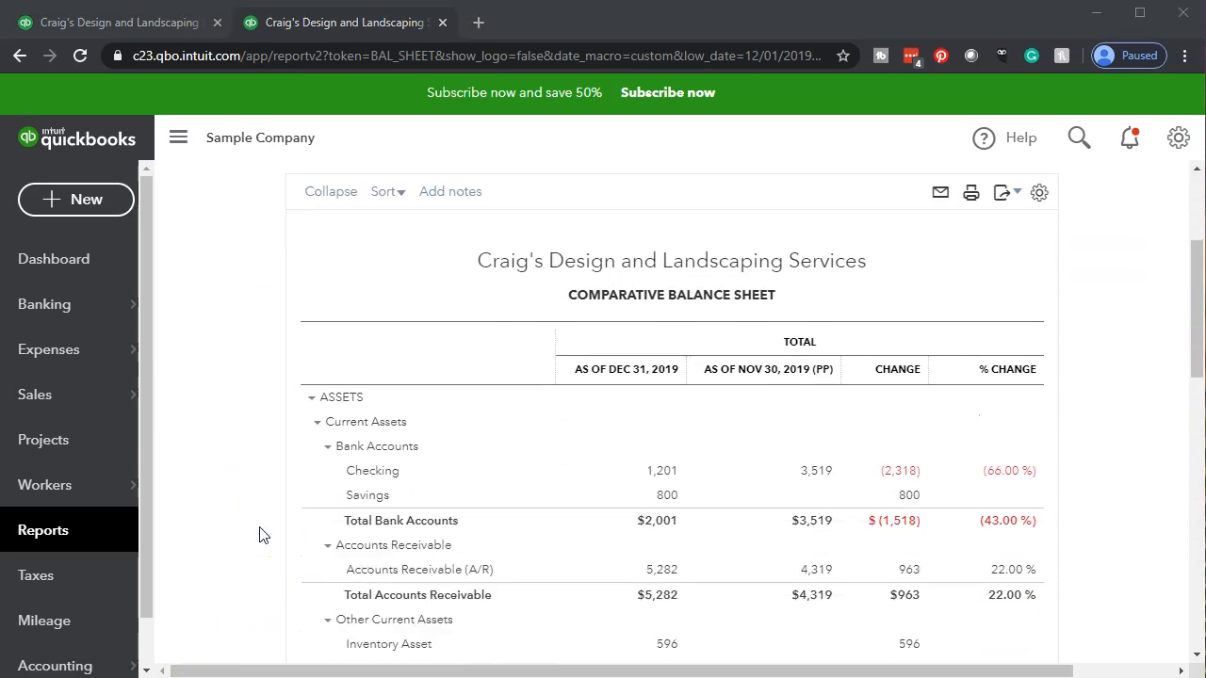
{"action": "scroll", "coordinate": [261, 534], "scroll_direction": "down", "scroll_amount": 7}
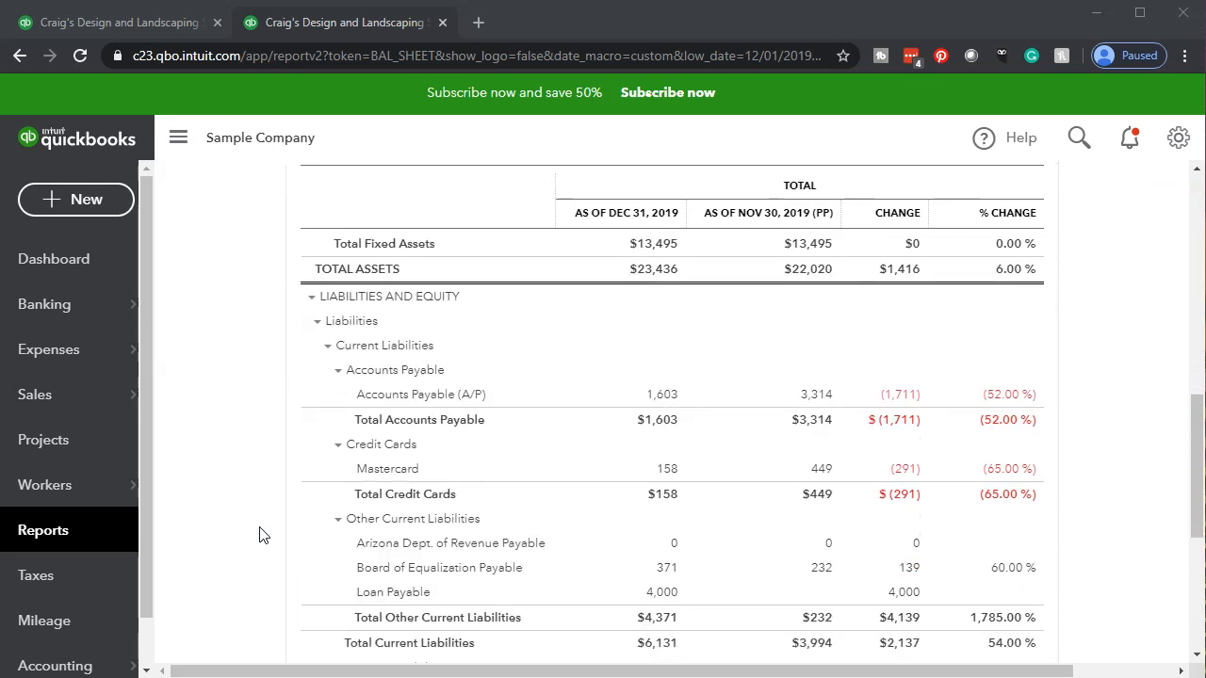
{"action": "scroll", "coordinate": [263, 534], "scroll_direction": "down", "scroll_amount": 4}
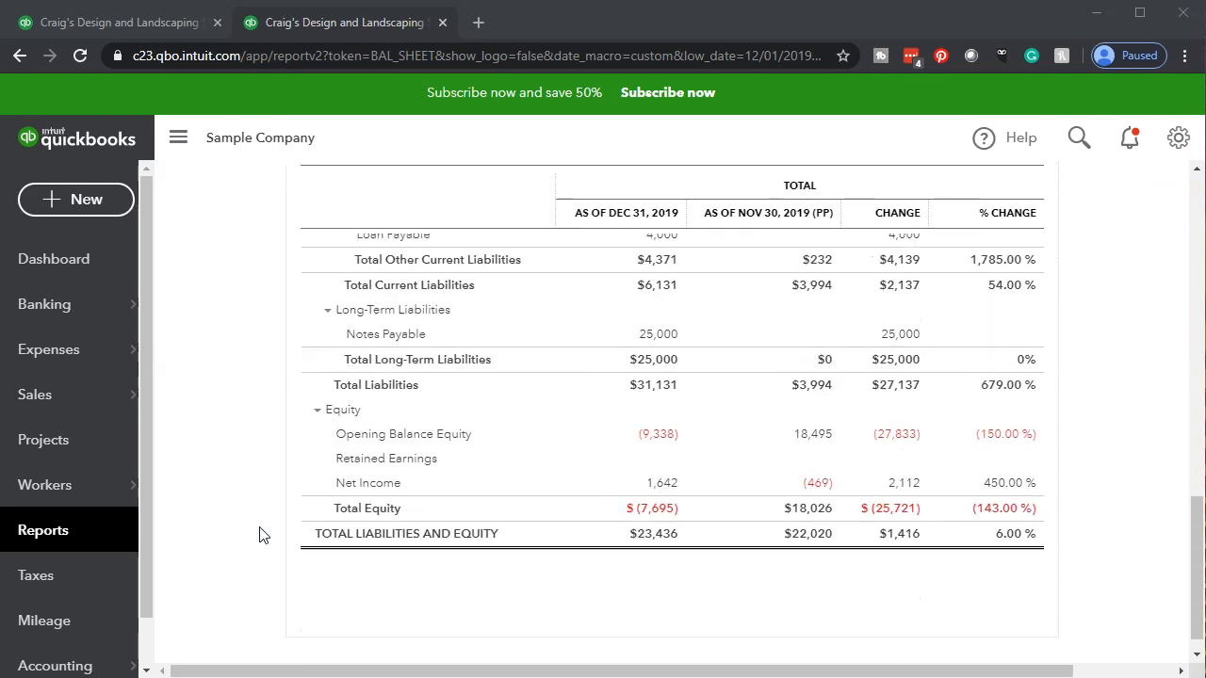
{"action": "scroll", "coordinate": [263, 534], "scroll_direction": "up", "scroll_amount": 12}
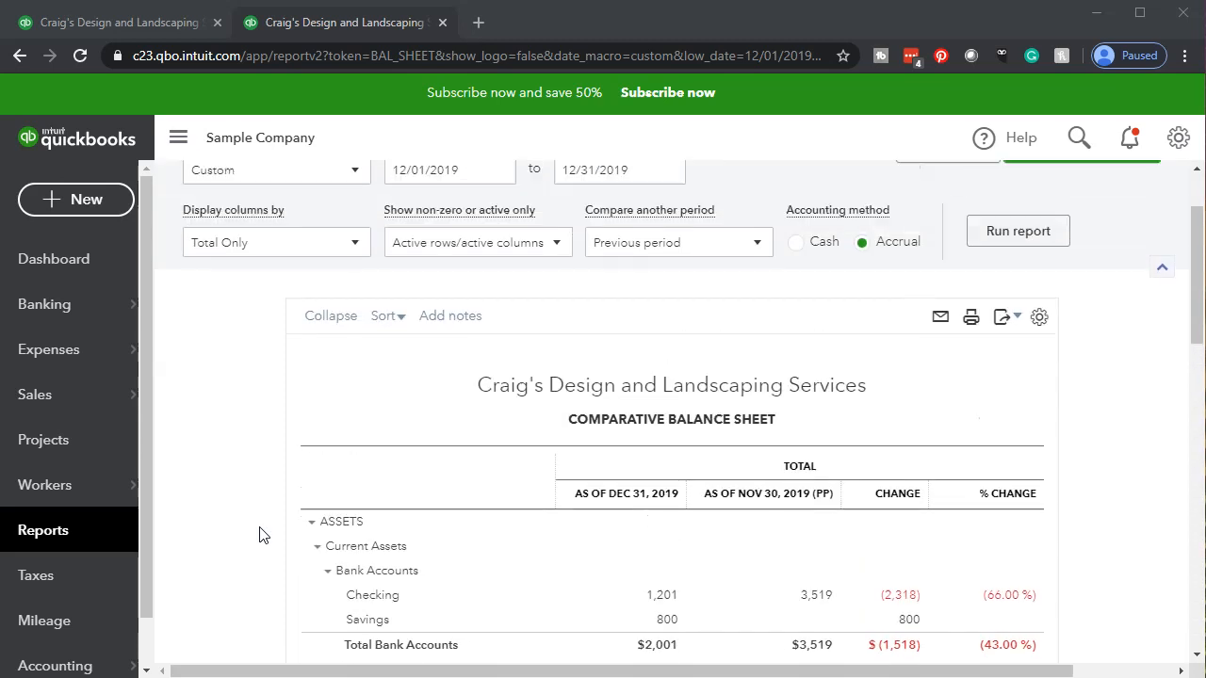
{"action": "scroll", "coordinate": [262, 534], "scroll_direction": "up", "scroll_amount": 2}
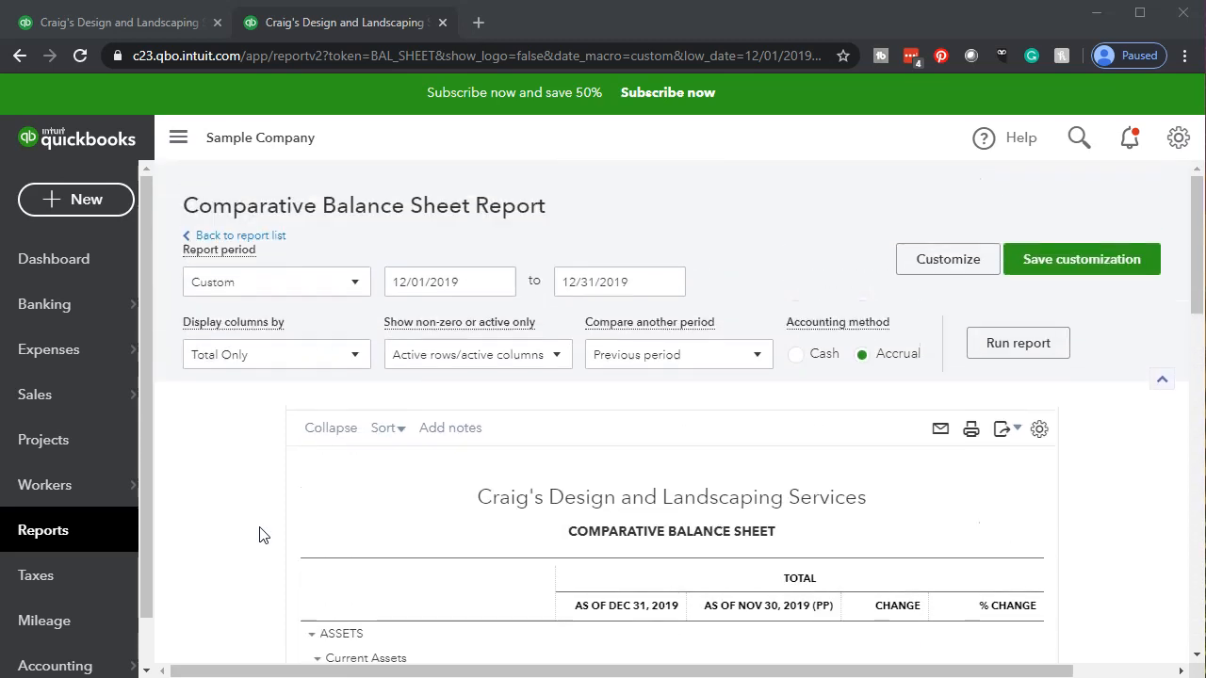
Save the report customization under the name Comparative Balance Sheet, without assigning a group or sharing it.
{"action": "left_click", "coordinate": [1081, 266]}
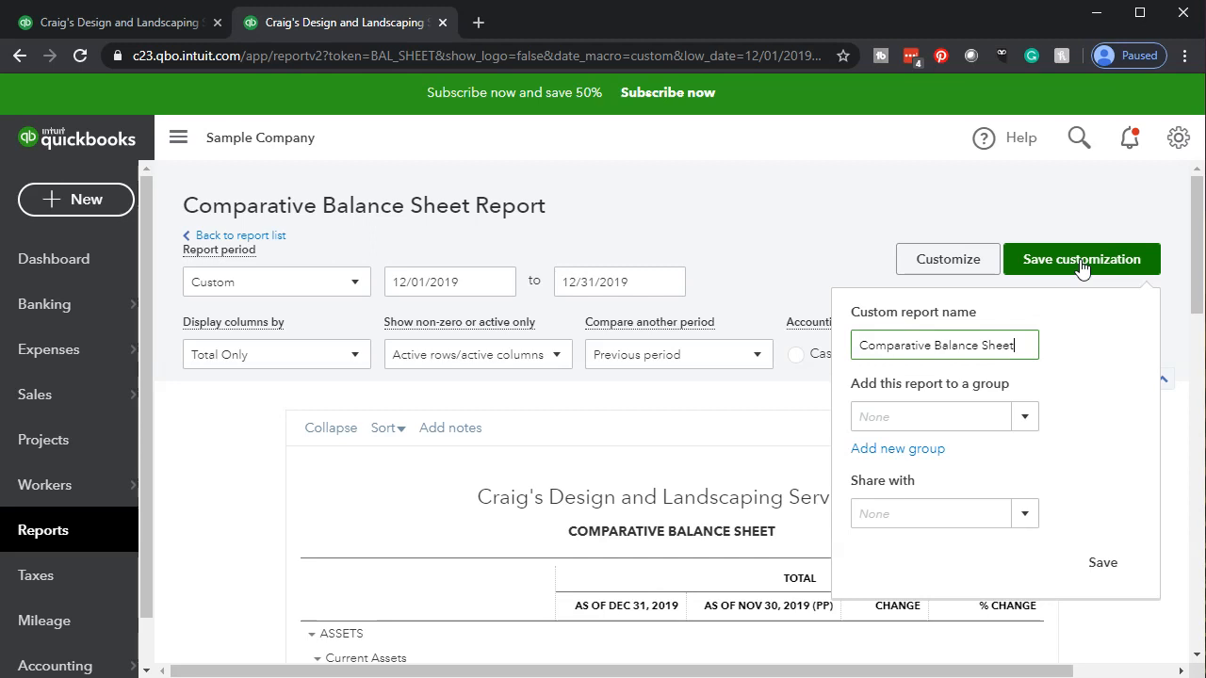
{"action": "left_click", "coordinate": [1027, 418]}
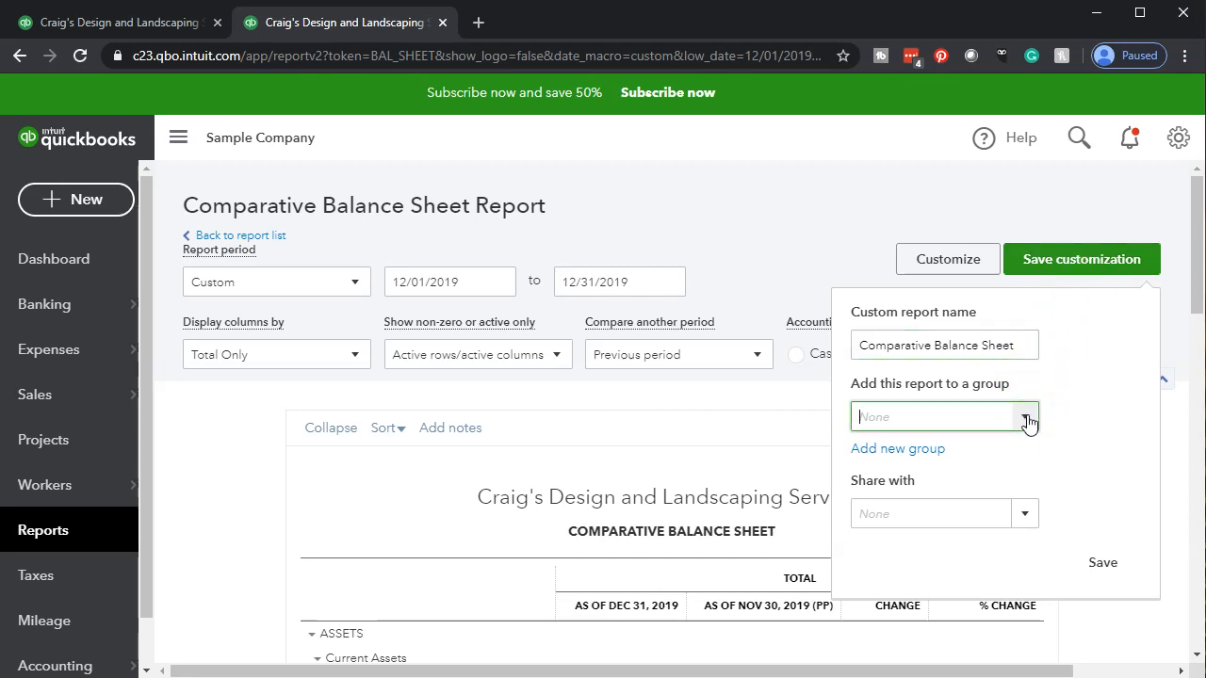
{"action": "left_click", "coordinate": [1104, 563]}
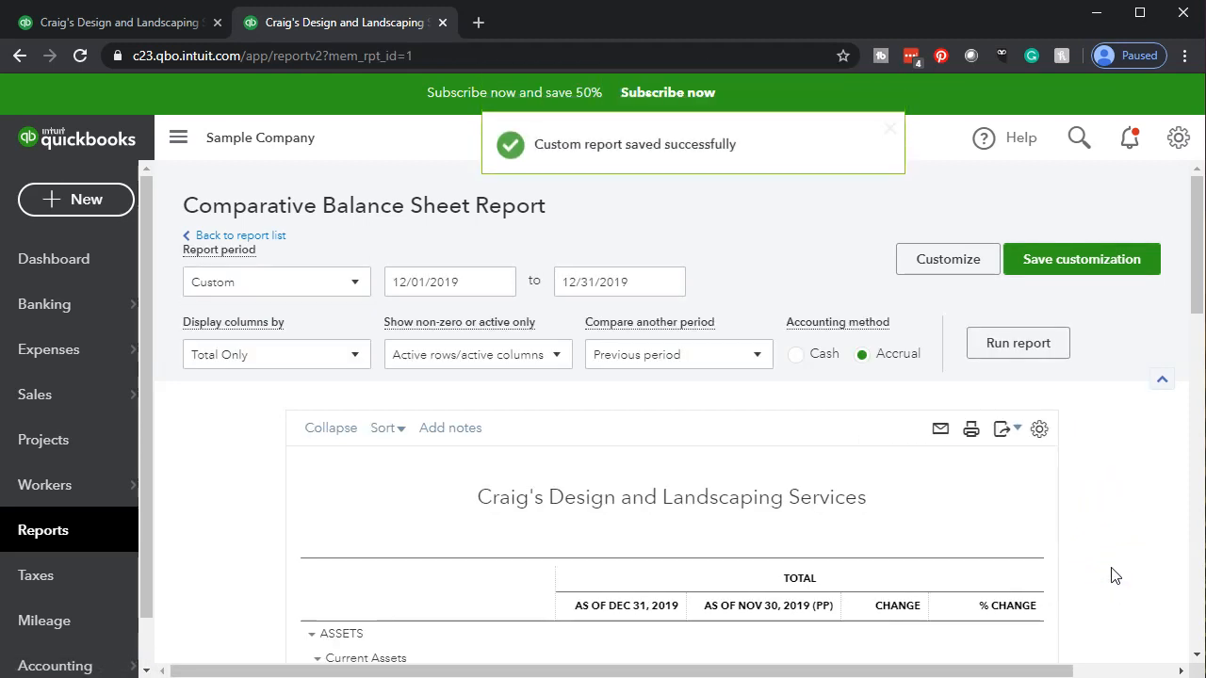
{"action": "scroll", "coordinate": [523, 504], "scroll_direction": "down", "scroll_amount": 3}
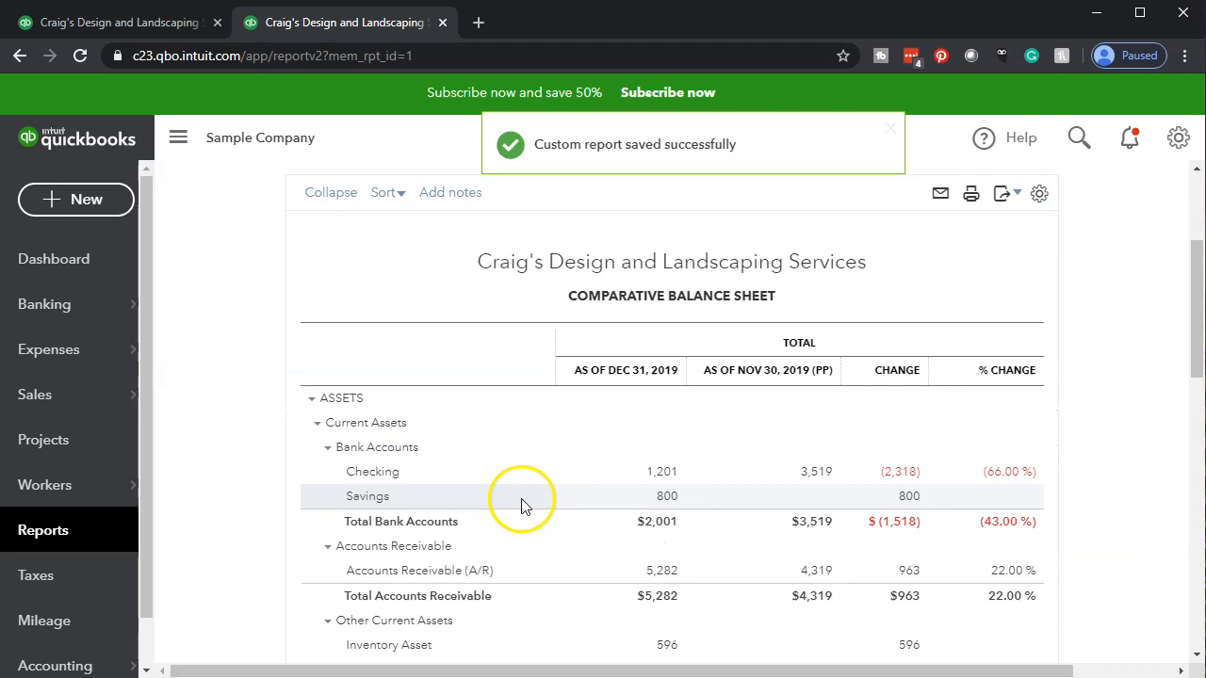
{"action": "scroll", "coordinate": [521, 504], "scroll_direction": "up", "scroll_amount": 3}
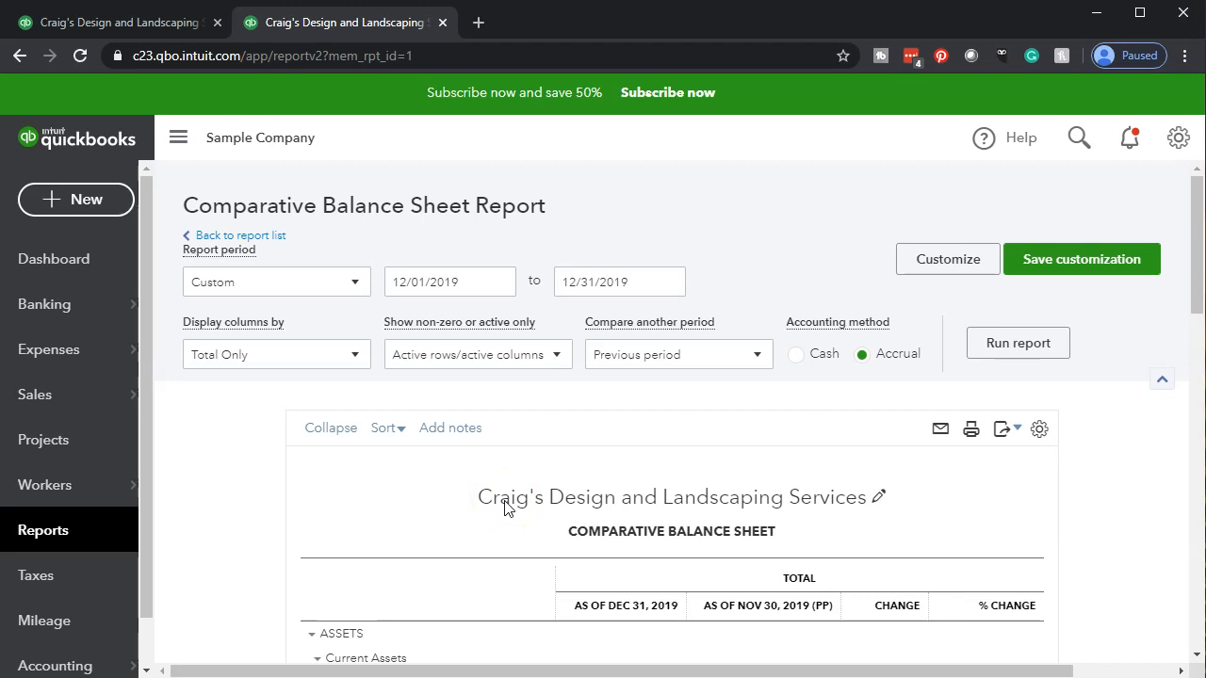
{"action": "scroll", "coordinate": [504, 509], "scroll_direction": "down", "scroll_amount": 1}
{"action": "left_click", "coordinate": [722, 451]}
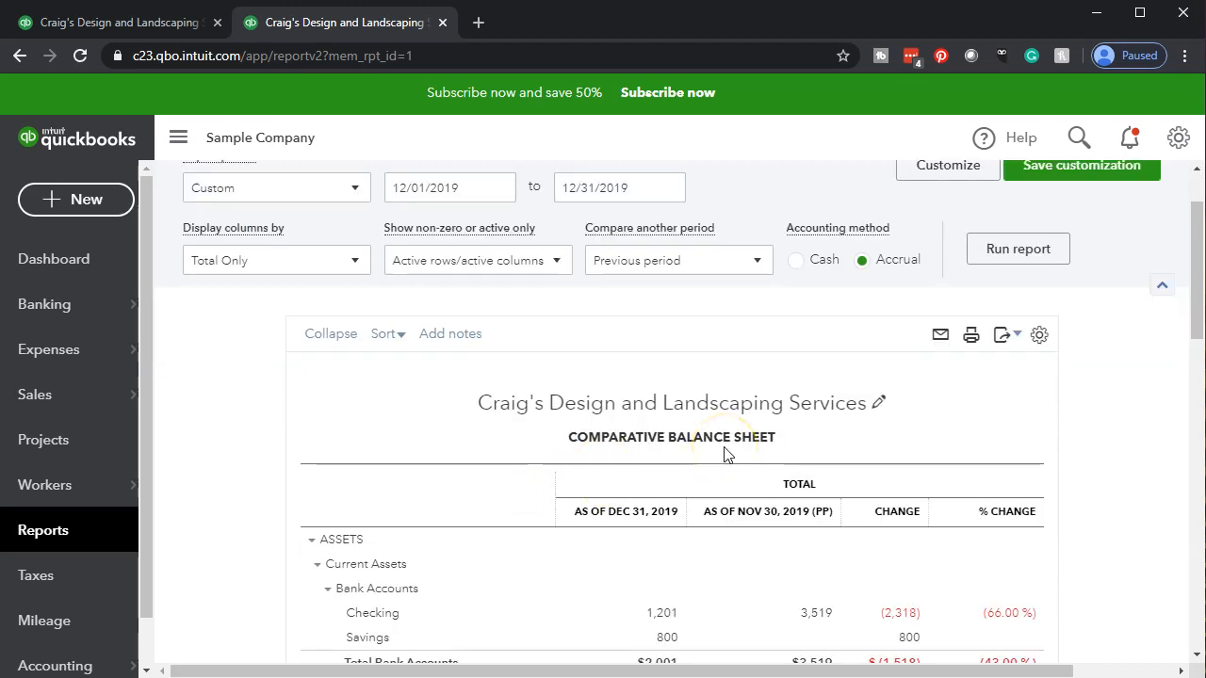
{"action": "left_click", "coordinate": [966, 345]}
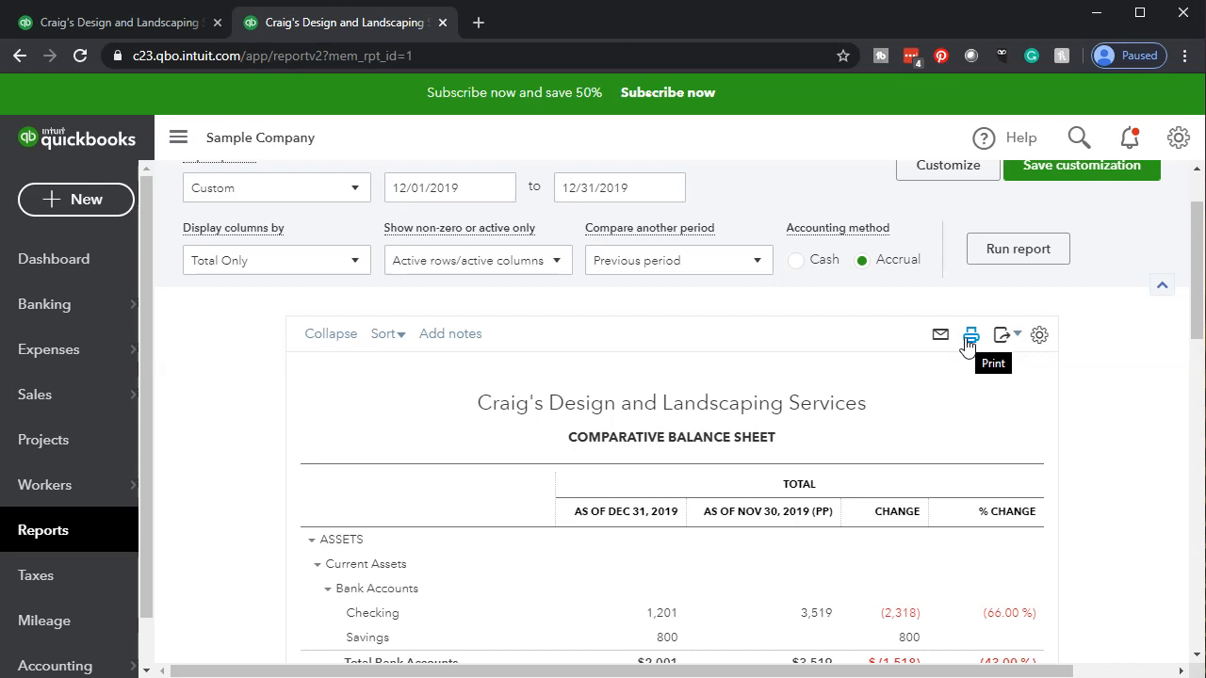
{"action": "left_click", "coordinate": [961, 358]}
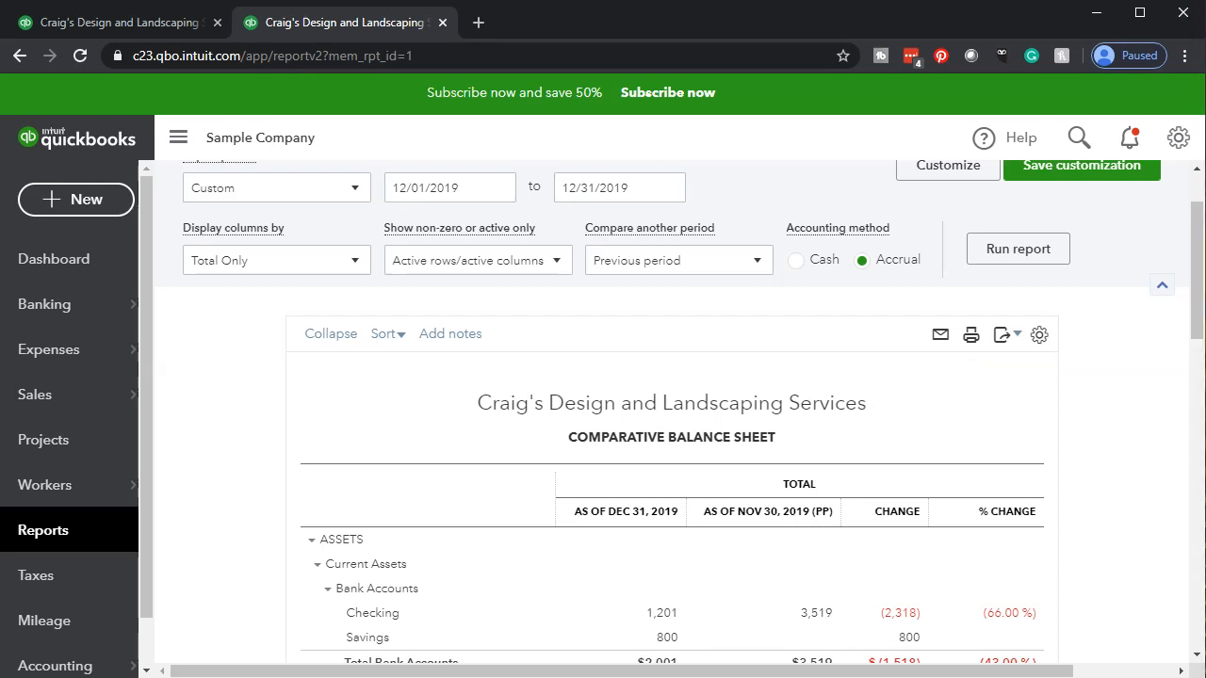
{"action": "left_click", "coordinate": [1016, 336]}
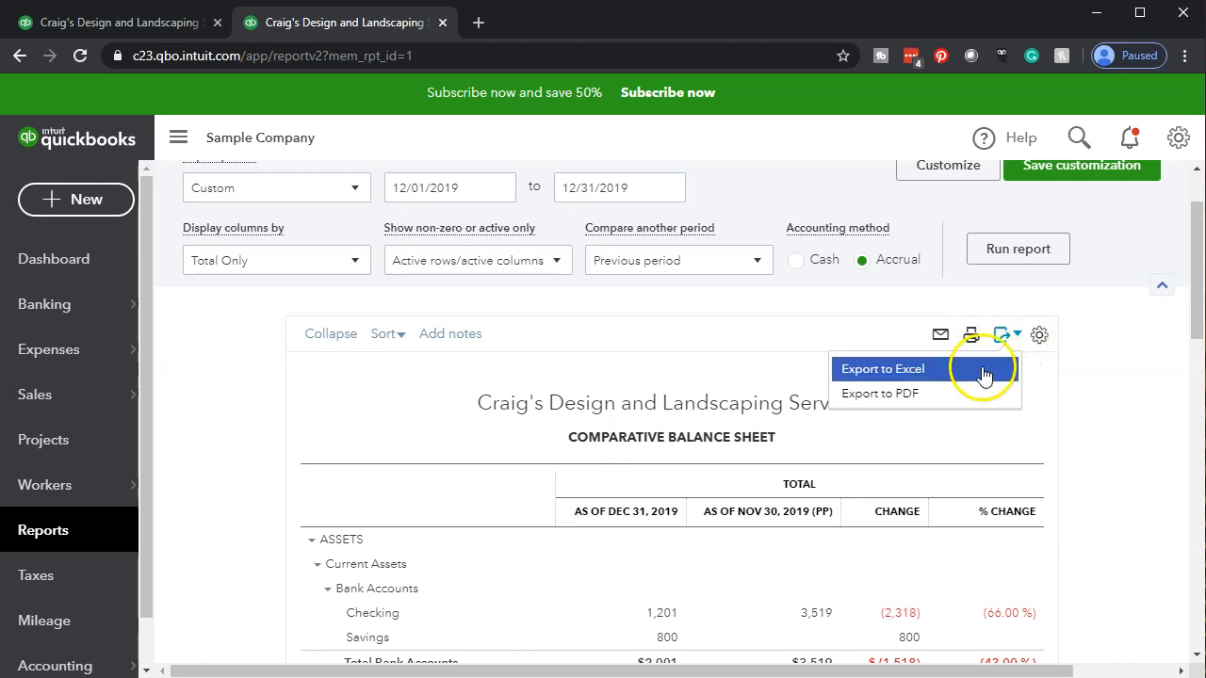
{"action": "left_click", "coordinate": [975, 400]}
{"action": "left_click", "coordinate": [1115, 403]}
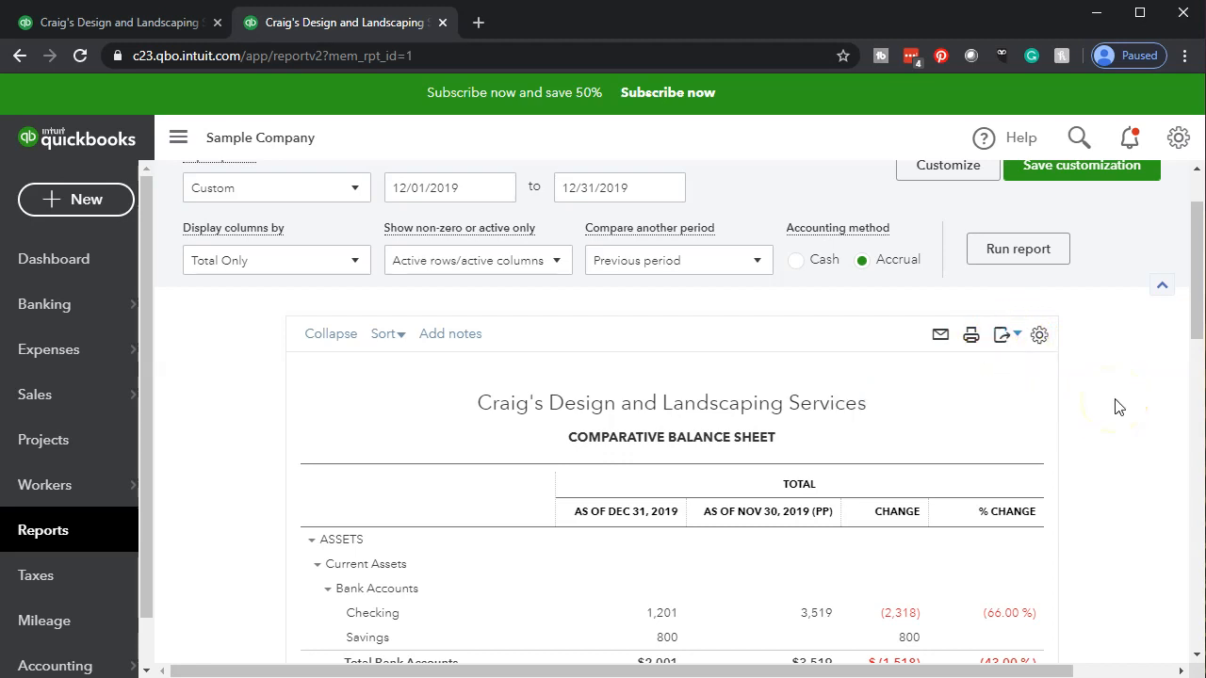
Open the Comparative Balance Sheet's print preview and proceed to the browser's print settings.
{"action": "left_click", "coordinate": [971, 338]}
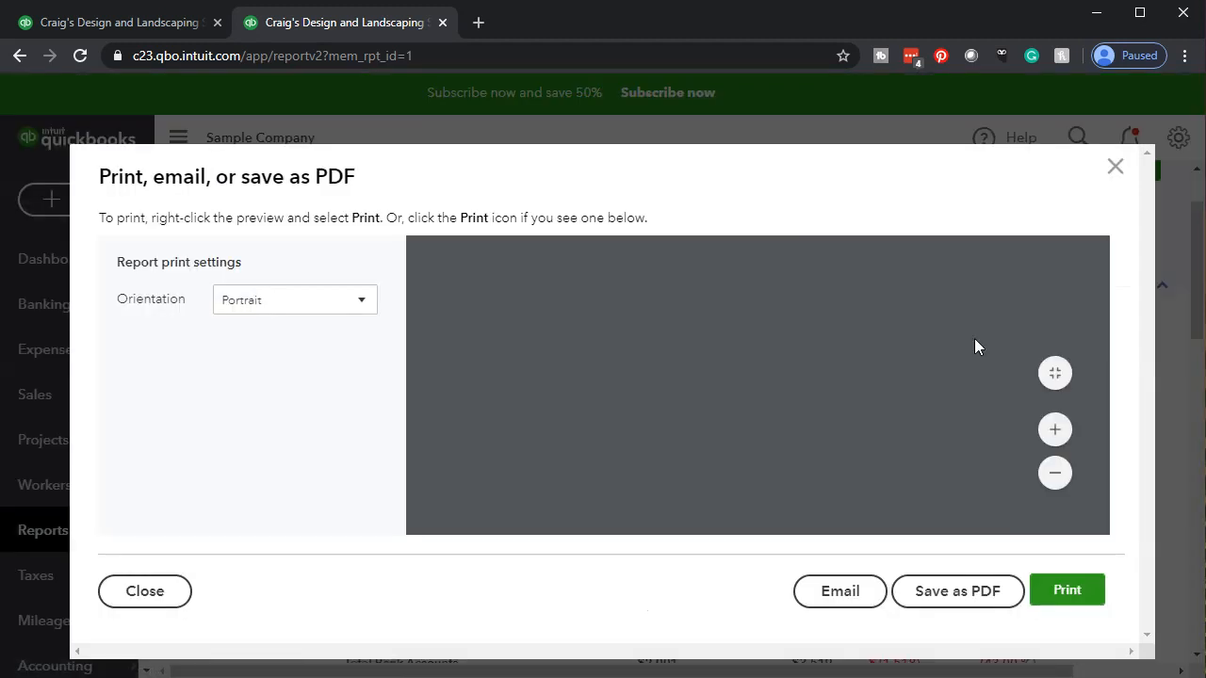
{"action": "left_click", "coordinate": [972, 341]}
{"action": "scroll", "coordinate": [946, 417], "scroll_direction": "down", "scroll_amount": 3}
{"action": "left_click", "coordinate": [1065, 589]}
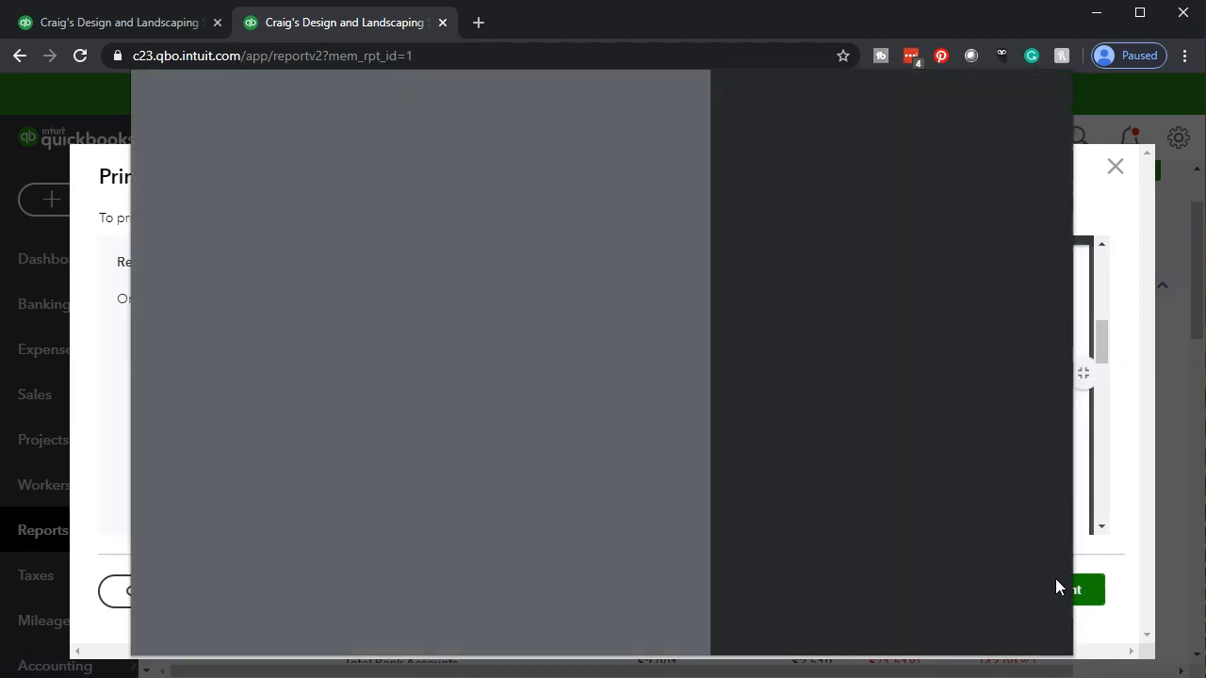
{"action": "left_click", "coordinate": [817, 519]}
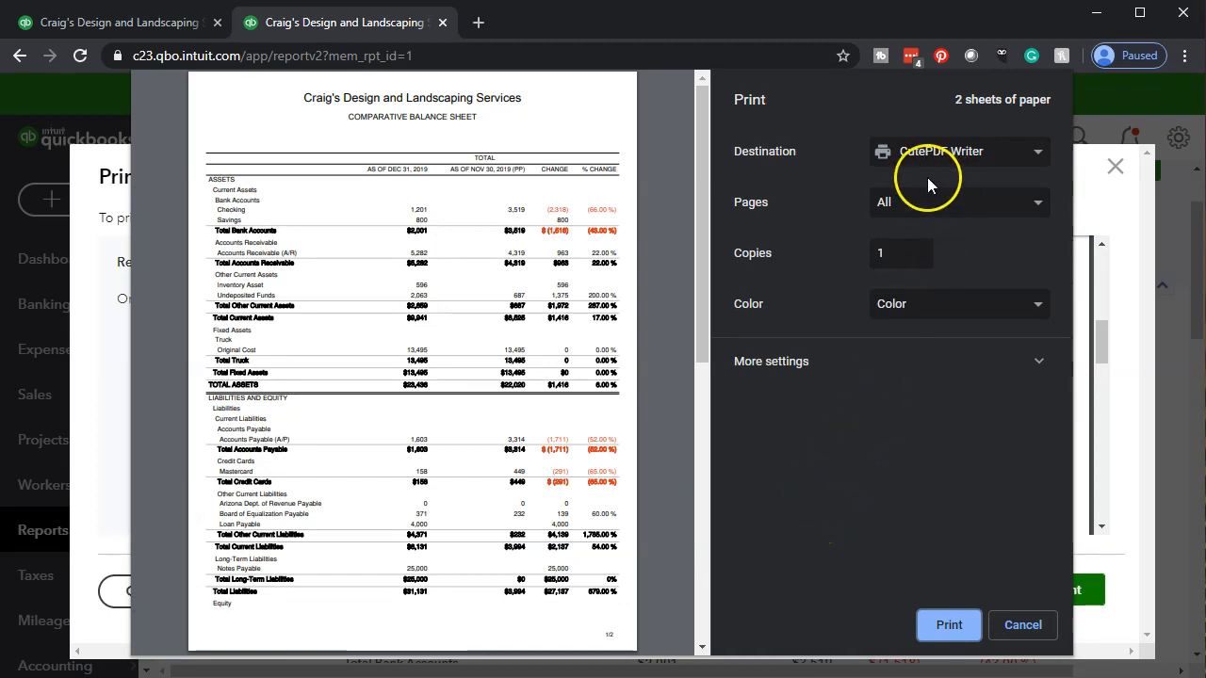
Choose CutePDF Writer as the print destination and print the report.
{"action": "left_click", "coordinate": [1032, 160]}
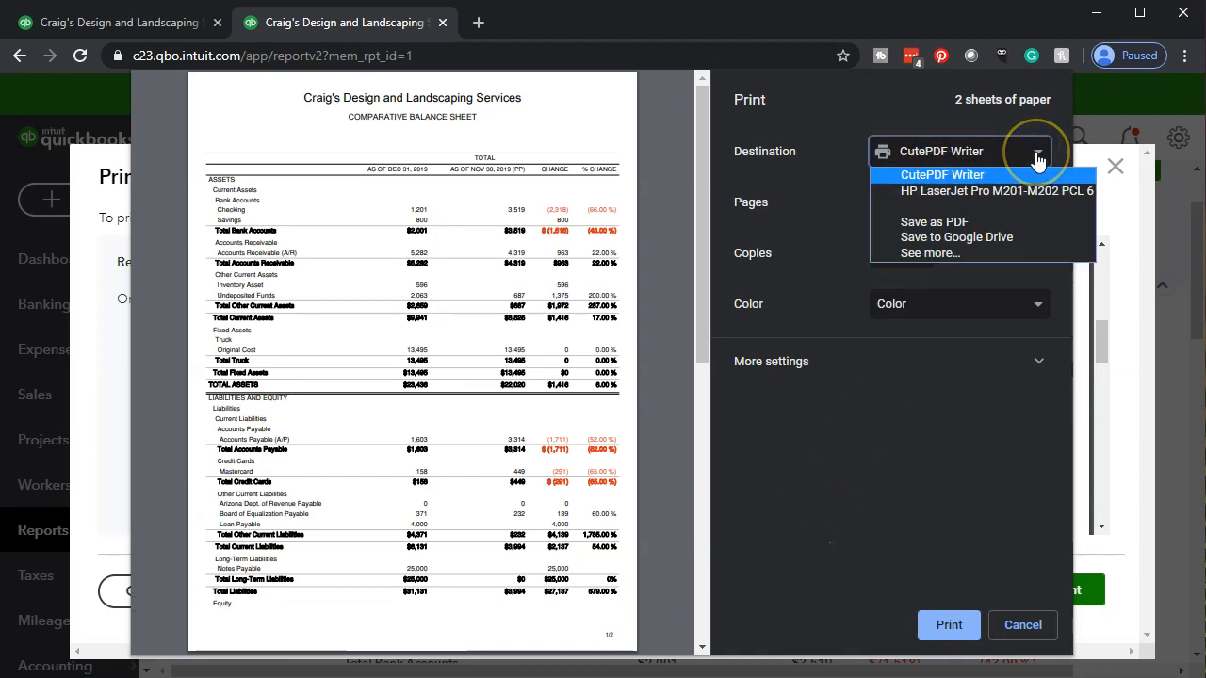
{"action": "left_click", "coordinate": [966, 175]}
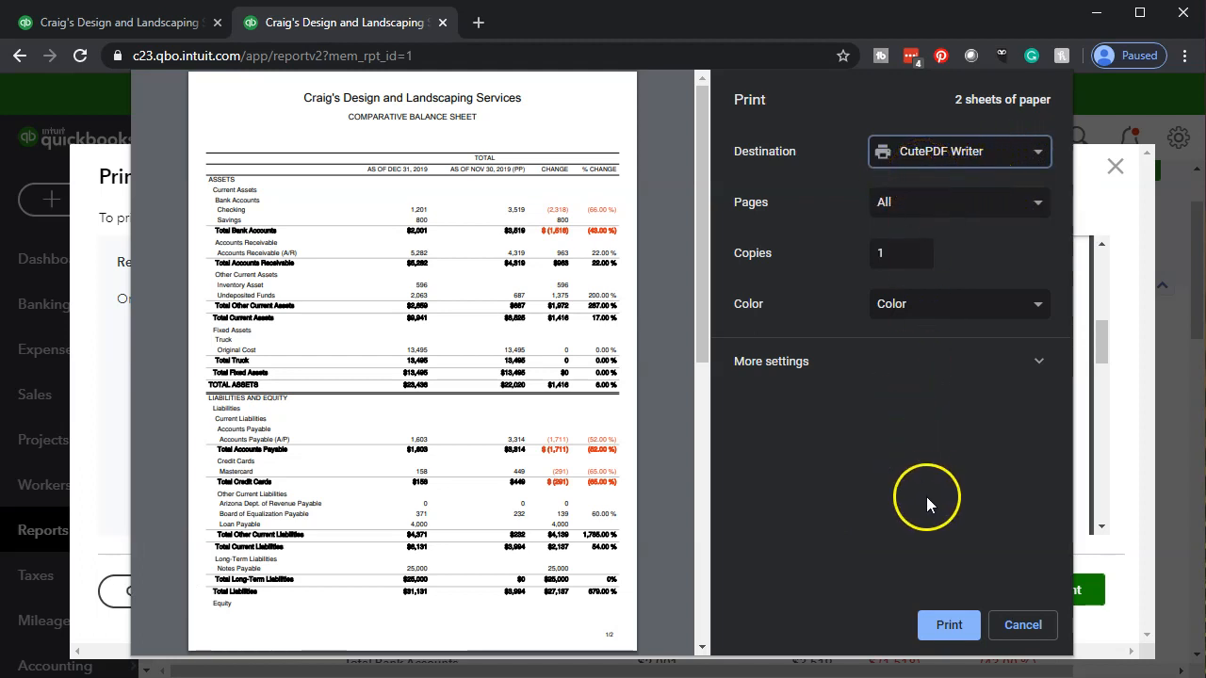
{"action": "left_click", "coordinate": [949, 625]}
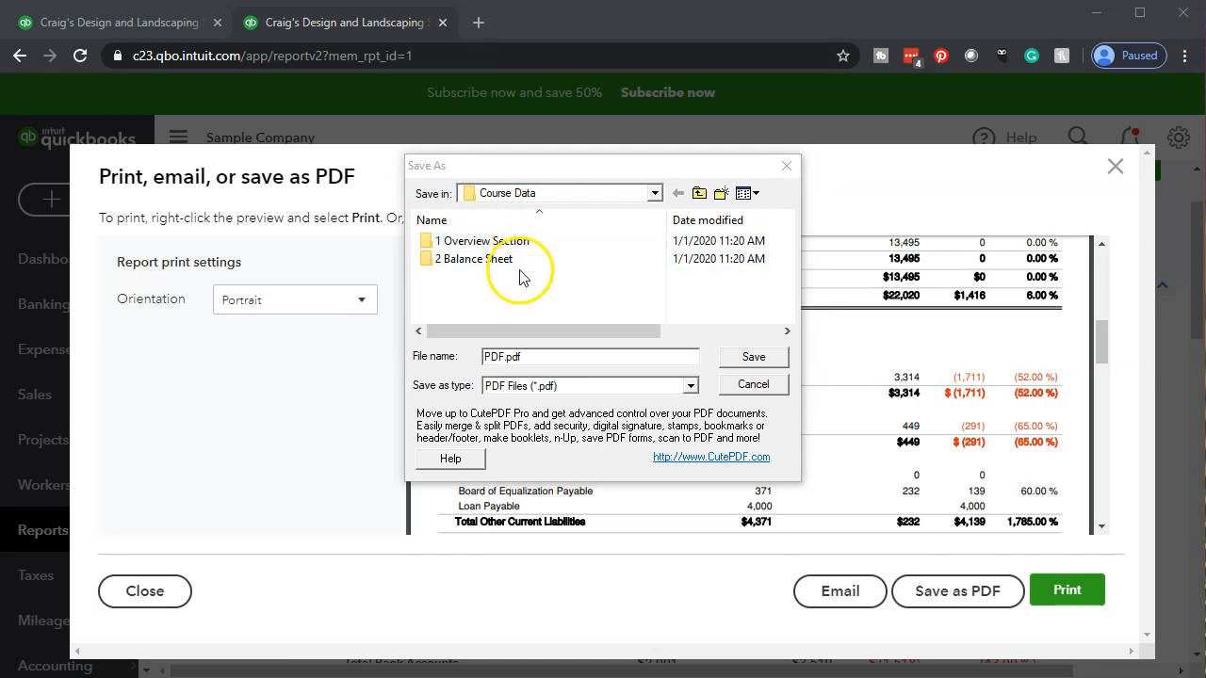
Choose the 2 Balance Sheet folder inside Course Data as the destination for the printed PDF.
{"action": "left_click", "coordinate": [464, 279]}
{"action": "left_click", "coordinate": [479, 353]}
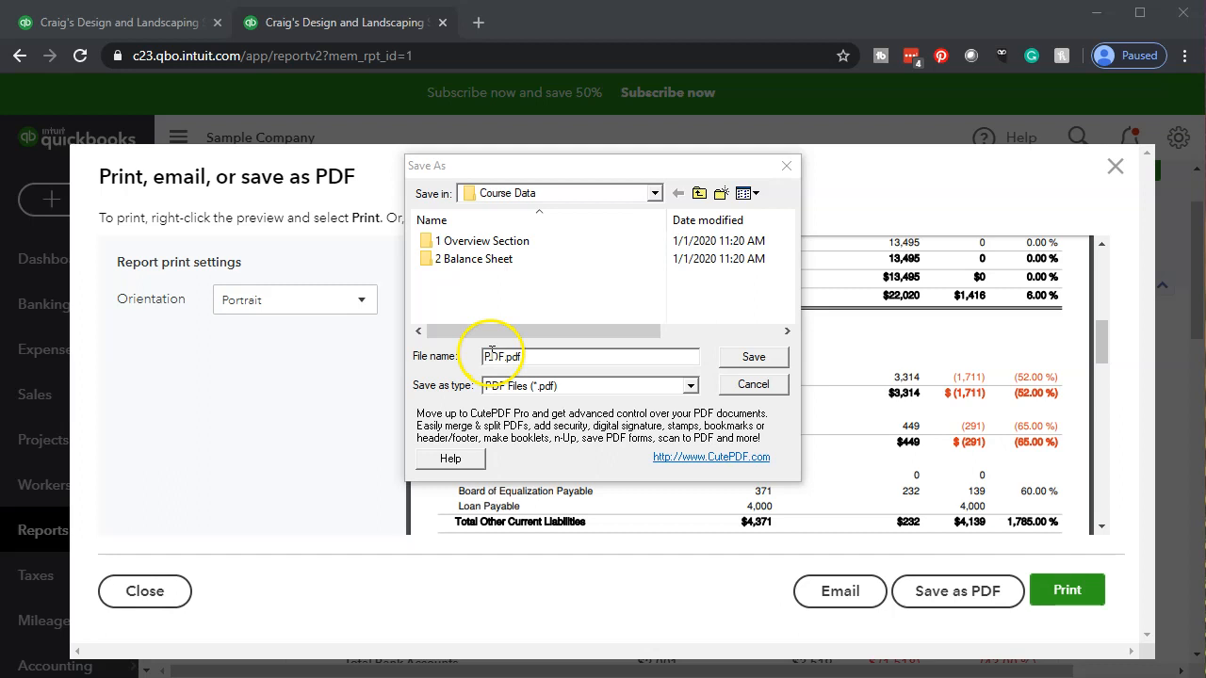
{"action": "left_click", "coordinate": [491, 354]}
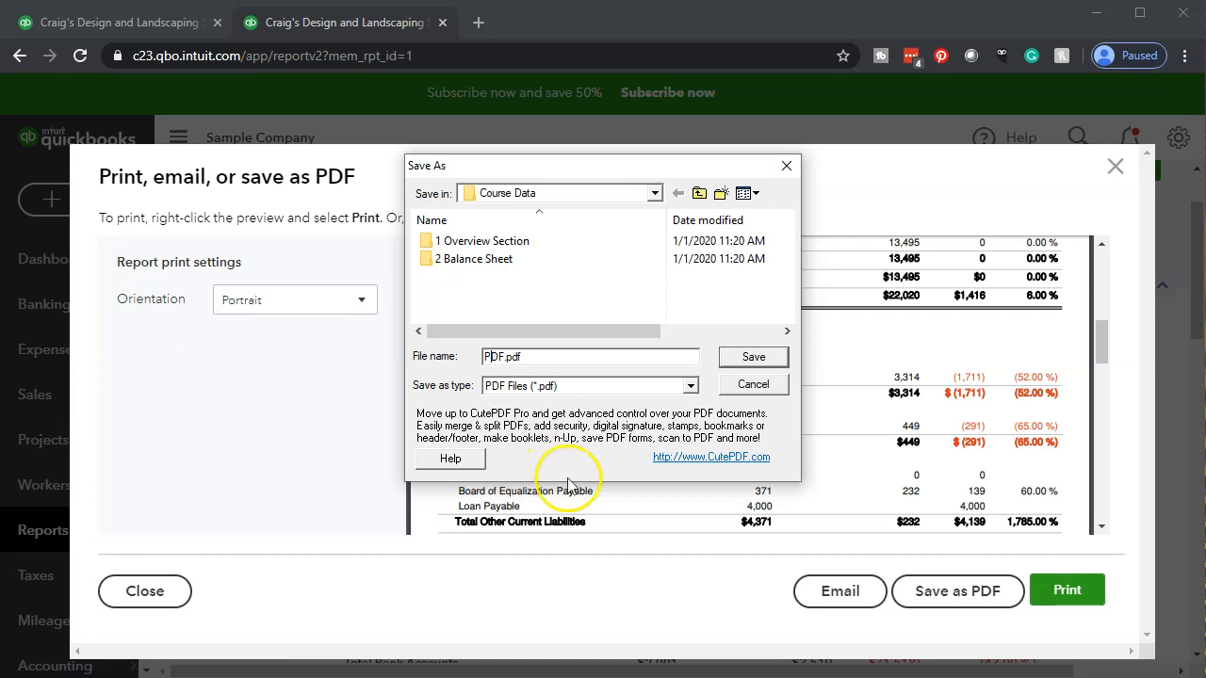
{"action": "left_click", "coordinate": [564, 164]}
{"action": "left_click_drag", "start_coordinate": [564, 164], "coordinate": [629, 264]}
{"action": "left_click", "coordinate": [565, 457]}
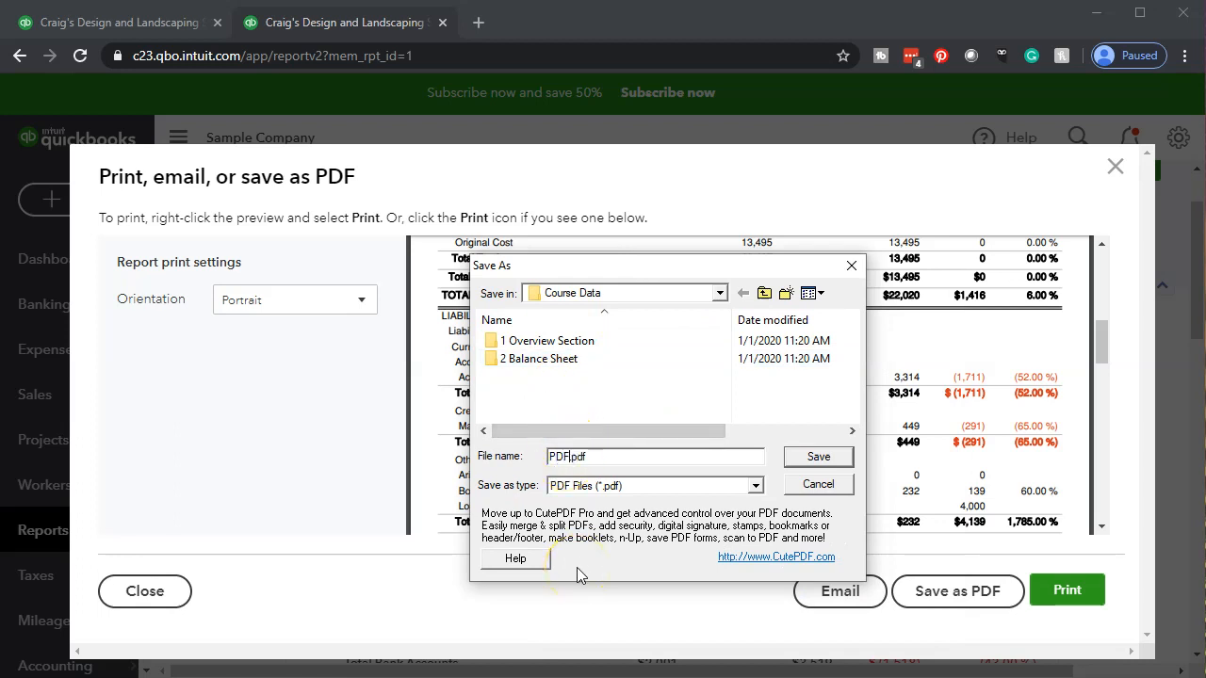
{"action": "double_click", "coordinate": [527, 362]}
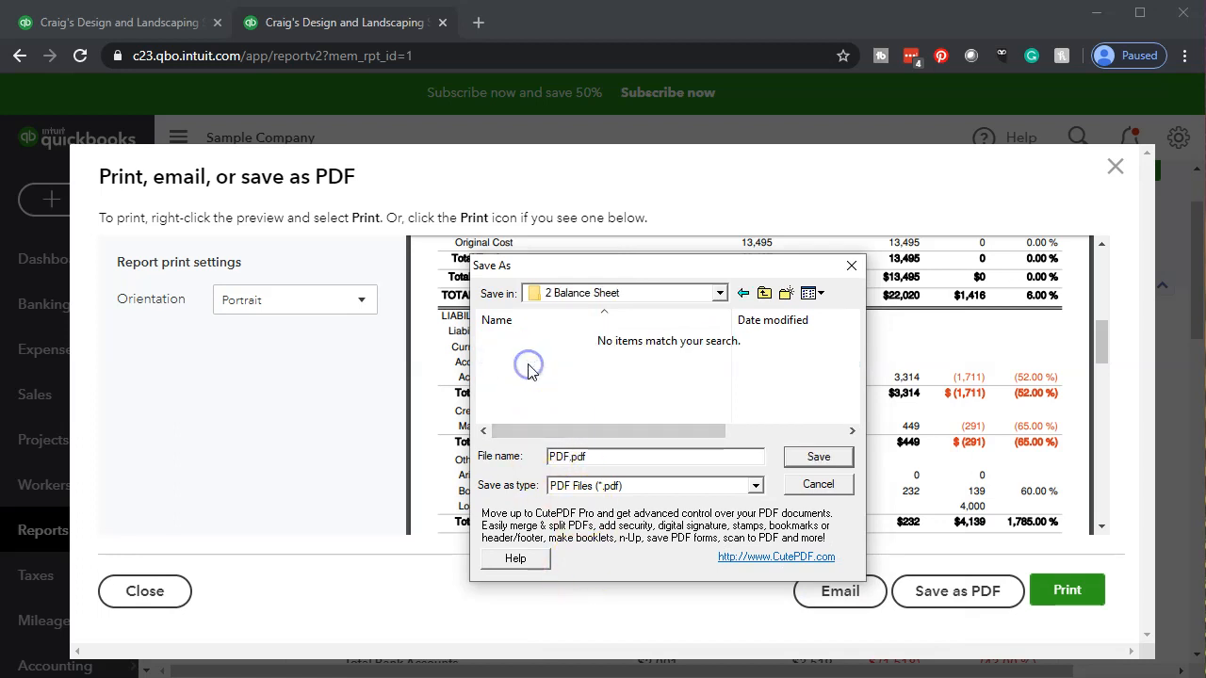
Name the PDF Comparative Balance Sheet 12.31 and save it.
{"action": "left_click", "coordinate": [561, 457]}
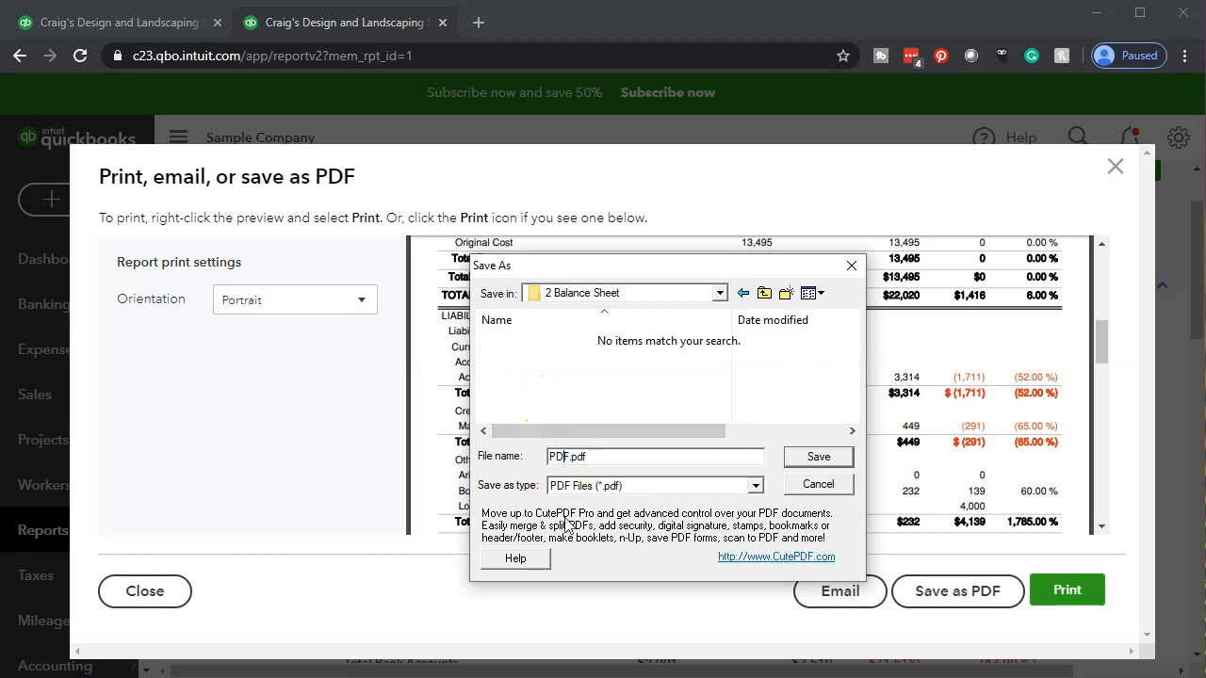
{"action": "key", "text": "BackSpace"}
{"action": "key", "text": "BackSpace"}
{"action": "key", "text": "BackSpace"}
{"action": "type", "text": "Comparative Balance Sheet"}
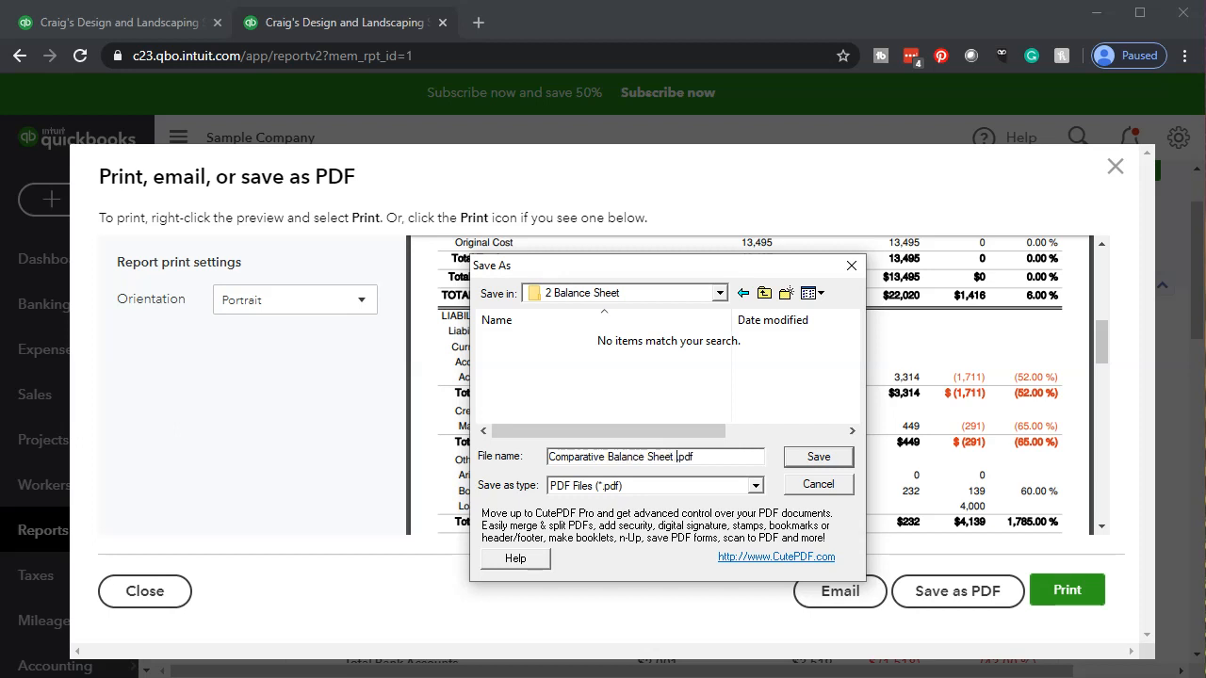
{"action": "type", "text": " 12.31"}
{"action": "left_click", "coordinate": [808, 457]}
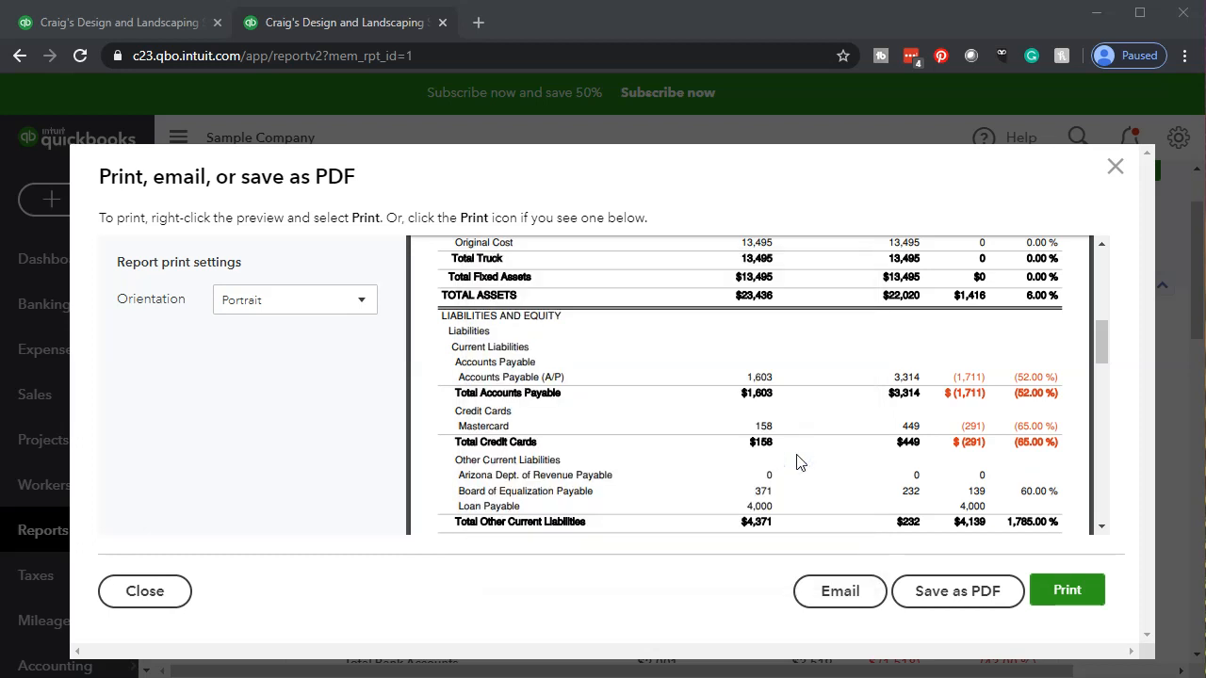
Close the report's print preview and export the Comparative Balance Sheet to Excel.
{"action": "left_click", "coordinate": [1117, 170]}
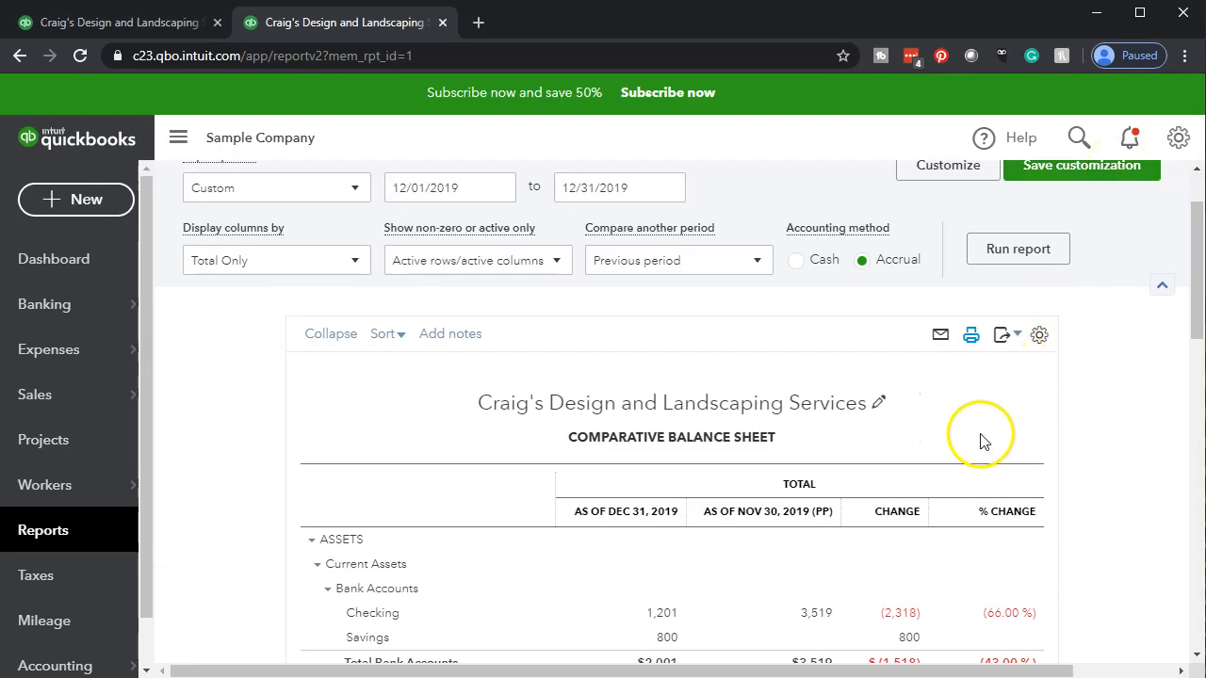
{"action": "scroll", "coordinate": [980, 441], "scroll_direction": "up", "scroll_amount": 1}
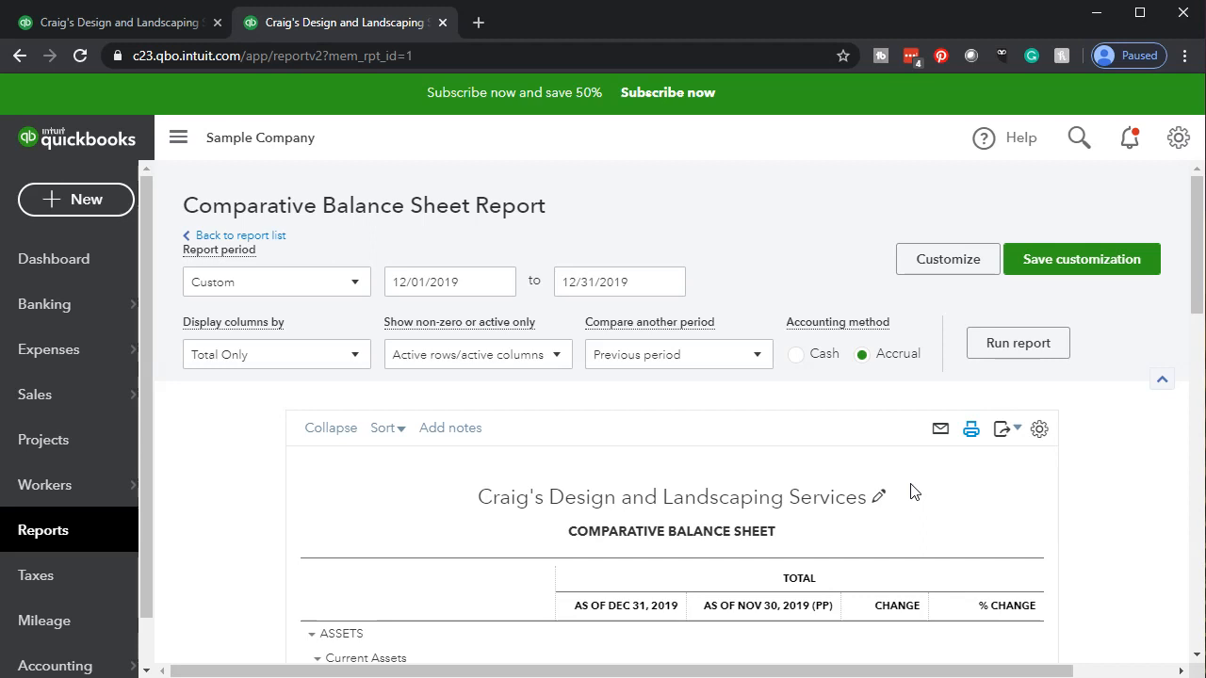
{"action": "left_click", "coordinate": [1006, 430]}
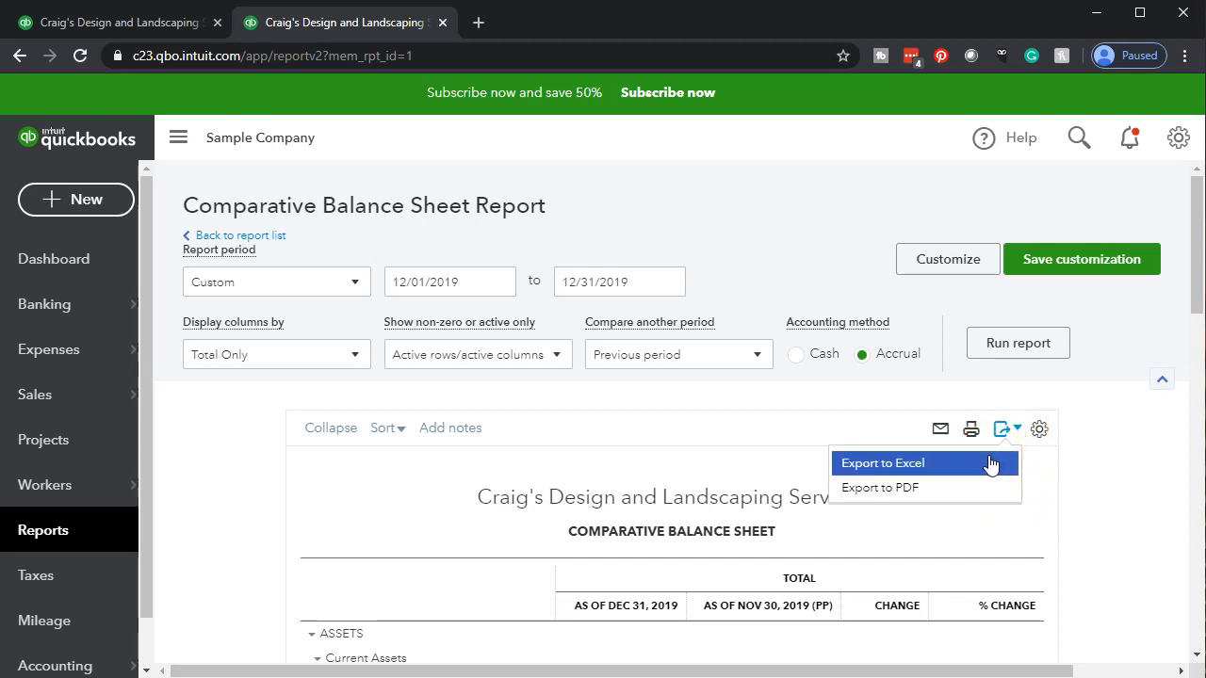
{"action": "left_click", "coordinate": [990, 463]}
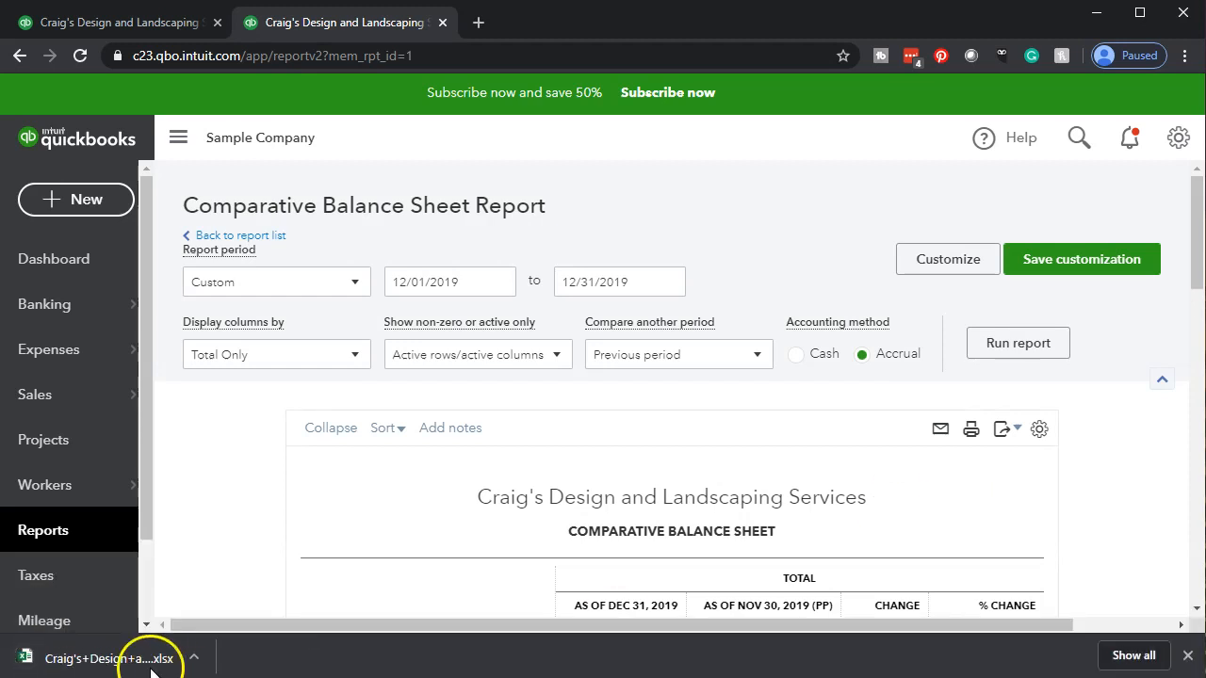
Open the downloaded Comparative Balance Sheet workbook in Excel and enable editing.
{"action": "left_click", "coordinate": [115, 665]}
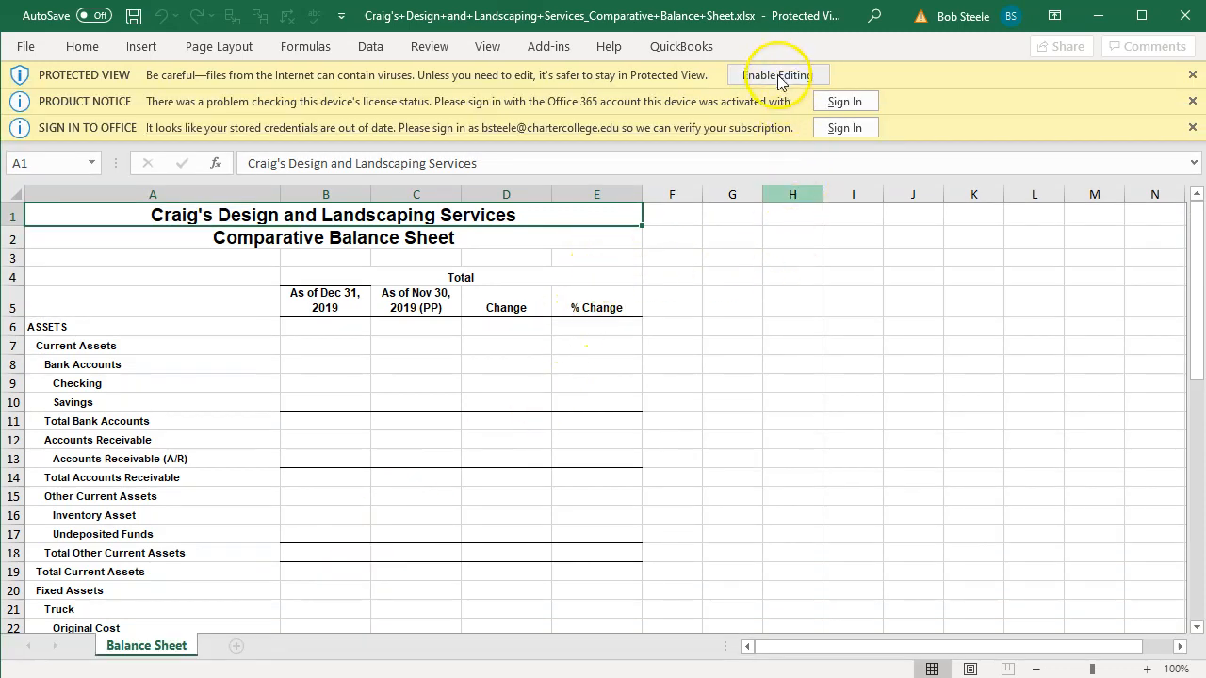
{"action": "left_click", "coordinate": [777, 75]}
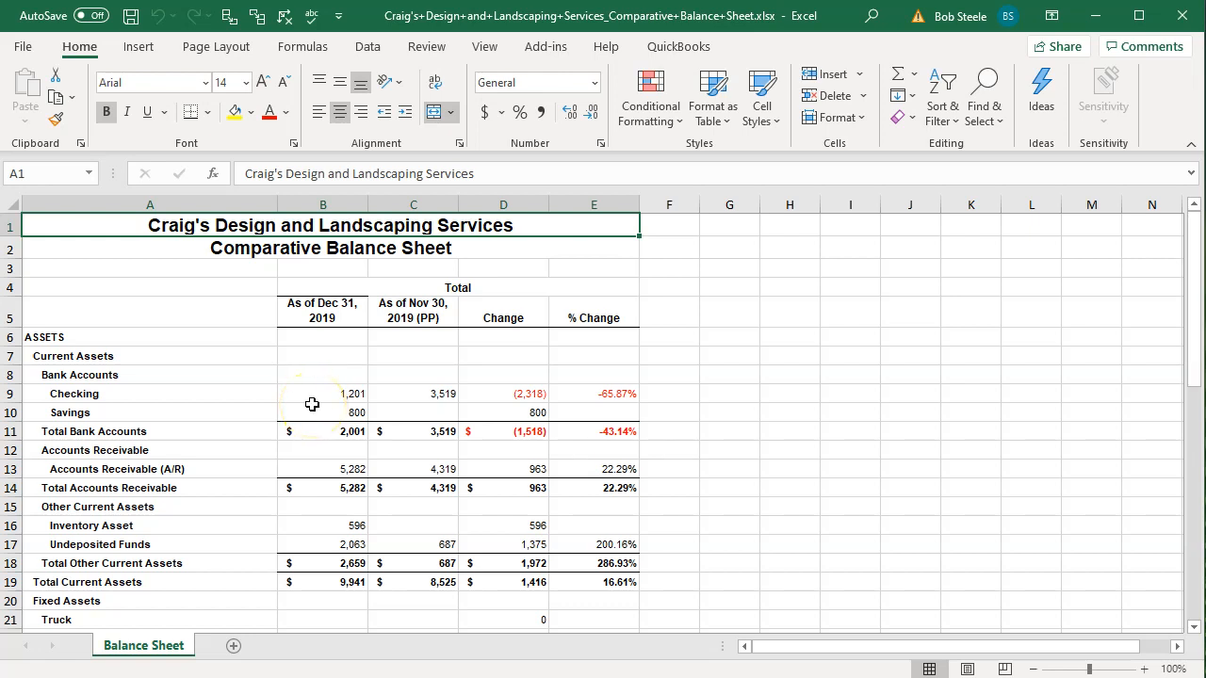
Save the workbook under the name Balance Sheet Reports in the 2 Balance Sheet folder, keeping the Excel Workbook format.
{"action": "left_click", "coordinate": [23, 49]}
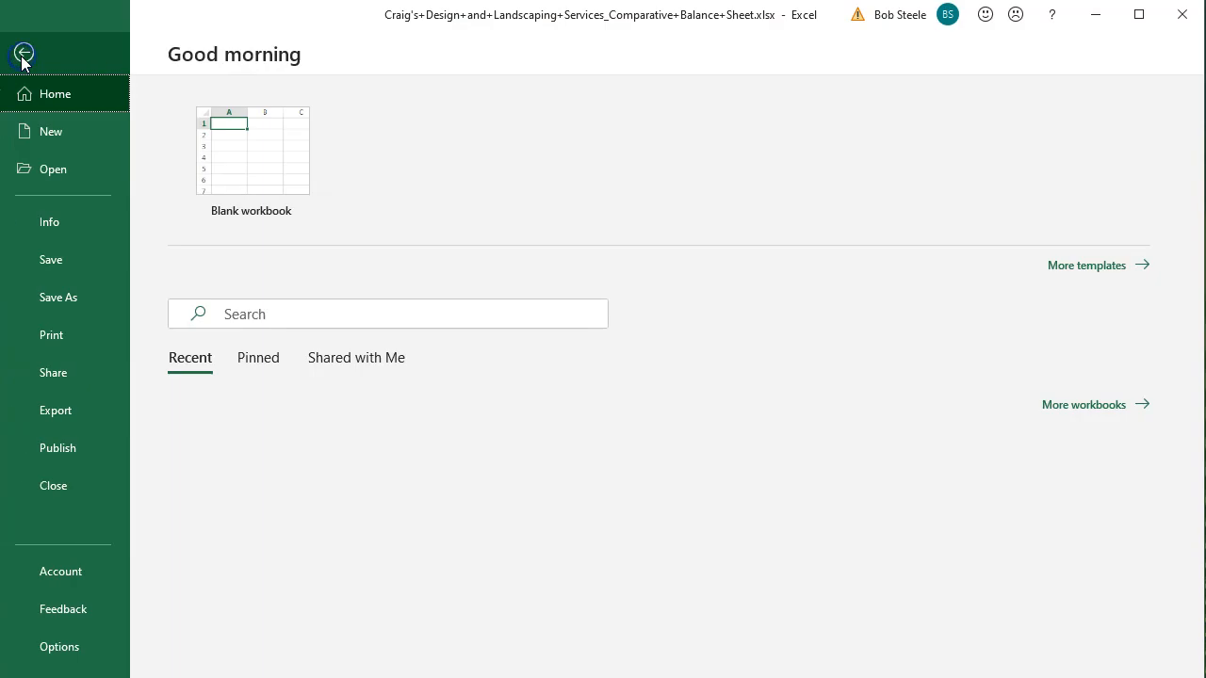
{"action": "left_click", "coordinate": [77, 298]}
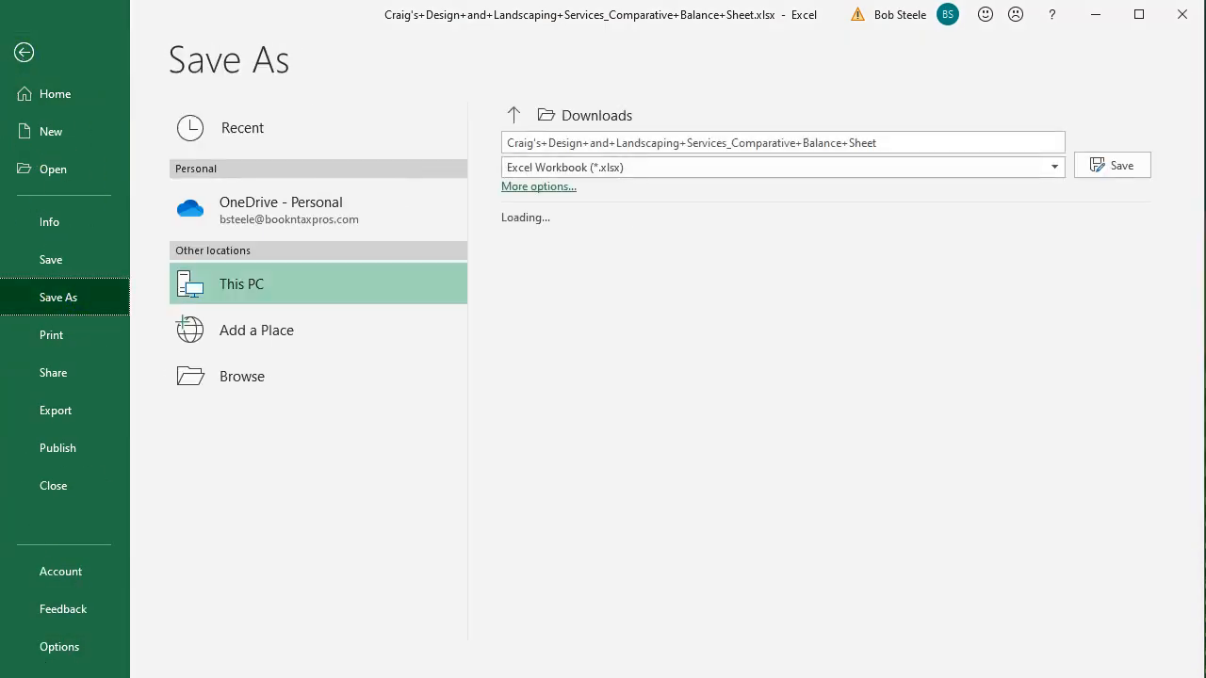
{"action": "left_click", "coordinate": [236, 382]}
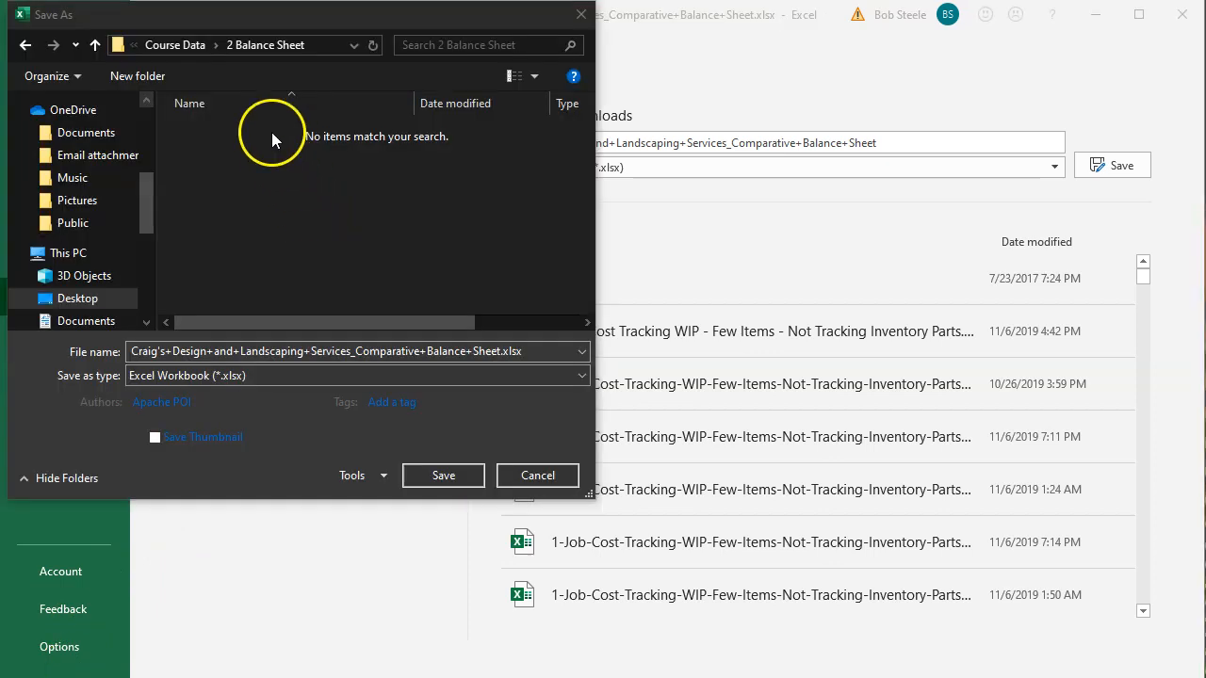
{"action": "left_click", "coordinate": [478, 353]}
{"action": "key", "text": "Left"}
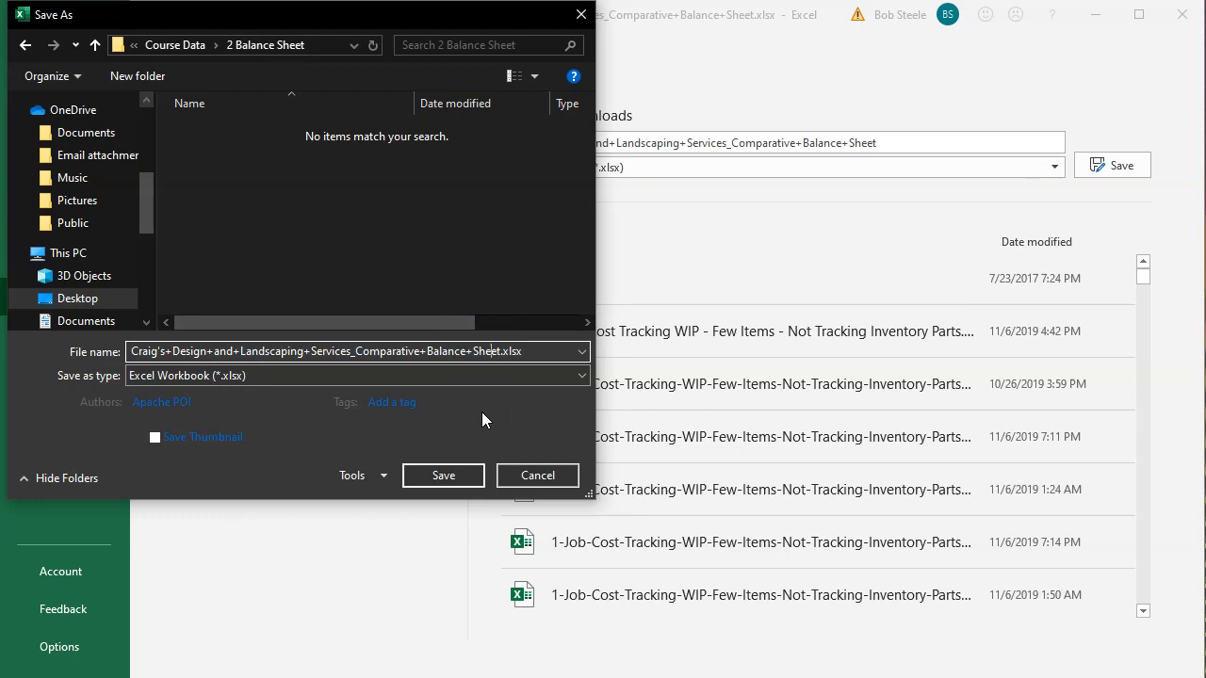
{"action": "key", "text": "BackSpace"}
{"action": "key", "text": "BackSpace"}
{"action": "key", "text": "BackSpace"}
{"action": "key", "text": "BackSpace"}
{"action": "key", "text": "BackSpace"}
{"action": "key", "text": "BackSpace"}
{"action": "key", "text": "BackSpace"}
{"action": "key", "text": "BackSpace"}
{"action": "key", "text": "BackSpace"}
{"action": "key", "text": "BackSpace"}
{"action": "key", "text": "BackSpace"}
{"action": "key", "text": "BackSpace"}
{"action": "key", "text": "BackSpace"}
{"action": "key", "text": "BackSpace"}
{"action": "key", "text": "BackSpace"}
{"action": "key", "text": "BackSpace"}
{"action": "key", "text": "BackSpace"}
{"action": "key", "text": "BackSpace"}
{"action": "key", "text": "BackSpace"}
{"action": "key", "text": "BackSpace"}
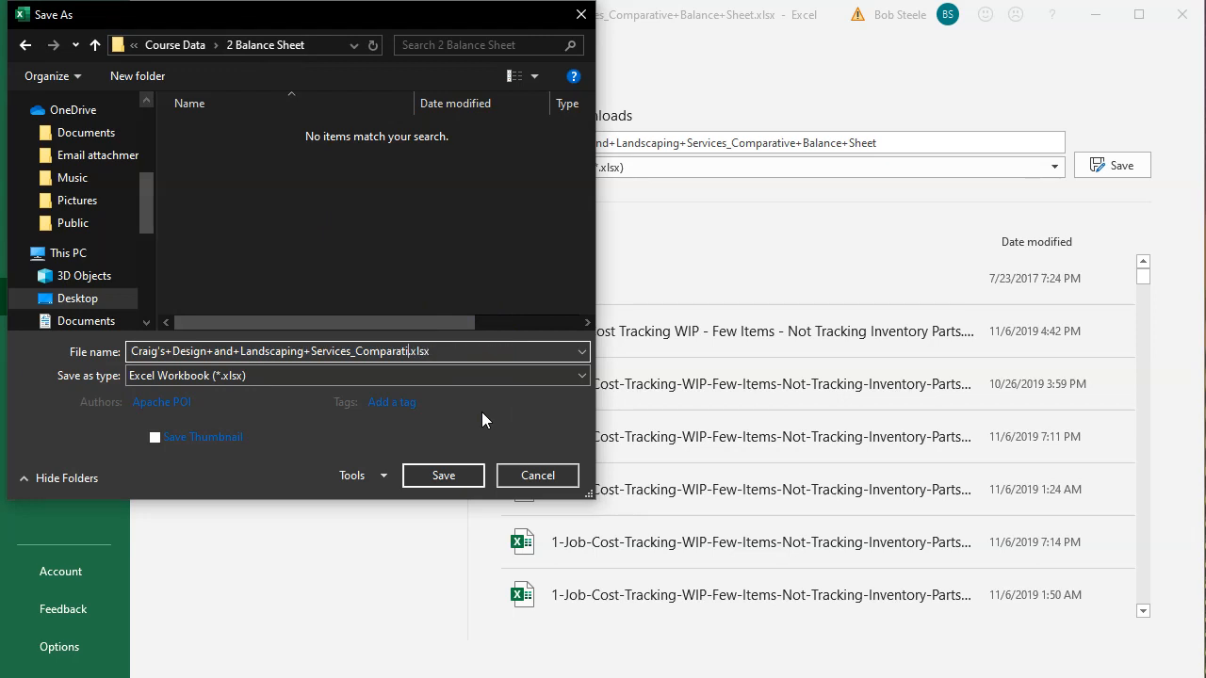
{"action": "key", "text": "BackSpace"}
{"action": "key", "text": "BackSpace"}
{"action": "key", "text": "BackSpace"}
{"action": "key", "text": "BackSpace"}
{"action": "key", "text": "BackSpace"}
{"action": "key", "text": "BackSpace"}
{"action": "key", "text": "BackSpace"}
{"action": "key", "text": "BackSpace"}
{"action": "key", "text": "BackSpace"}
{"action": "key", "text": "BackSpace"}
{"action": "key", "text": "BackSpace"}
{"action": "key", "text": "BackSpace"}
{"action": "key", "text": "BackSpace"}
{"action": "key", "text": "BackSpace"}
{"action": "key", "text": "BackSpace"}
{"action": "key", "text": "BackSpace"}
{"action": "key", "text": "BackSpace"}
{"action": "key", "text": "BackSpace"}
{"action": "key", "text": "BackSpace"}
{"action": "key", "text": "BackSpace"}
{"action": "type", "text": "Balance Sheet Re"}
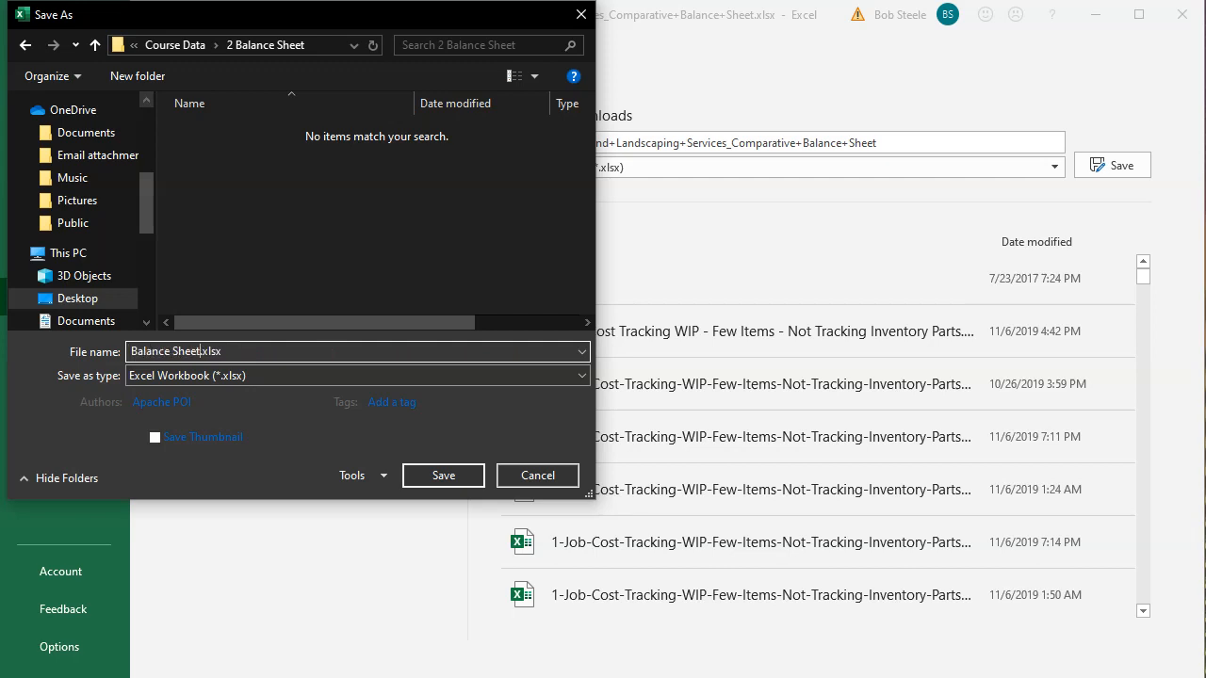
{"action": "type", "text": "ports"}
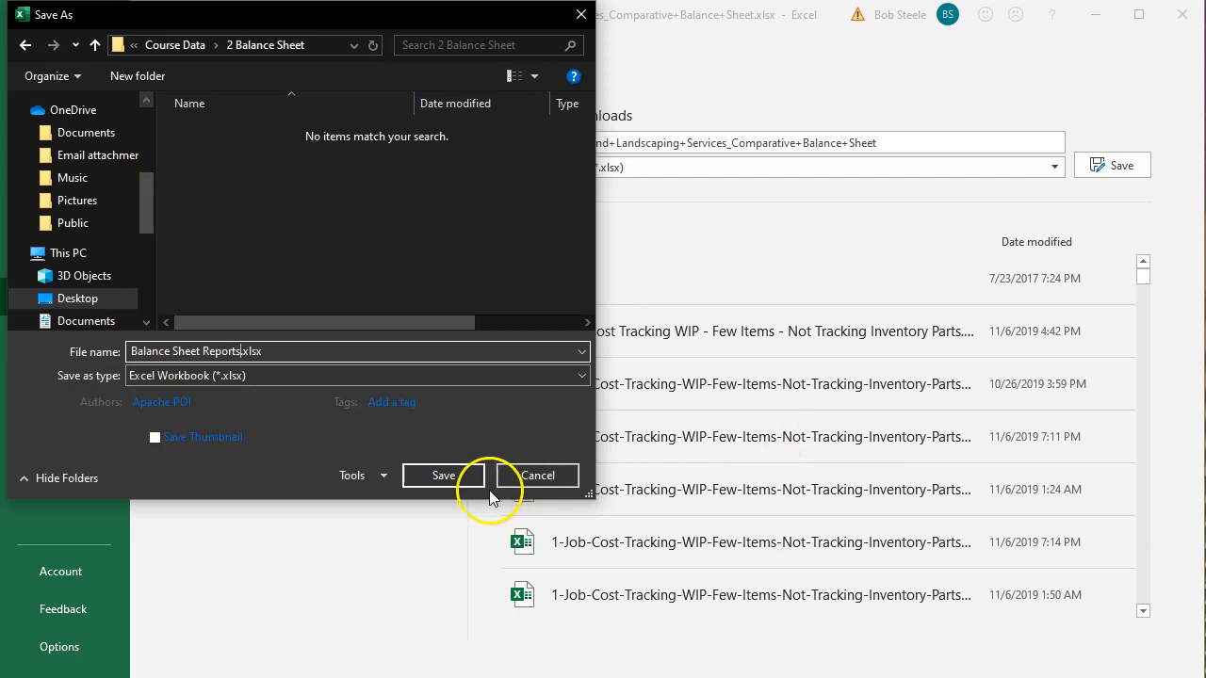
{"action": "left_click", "coordinate": [466, 481]}
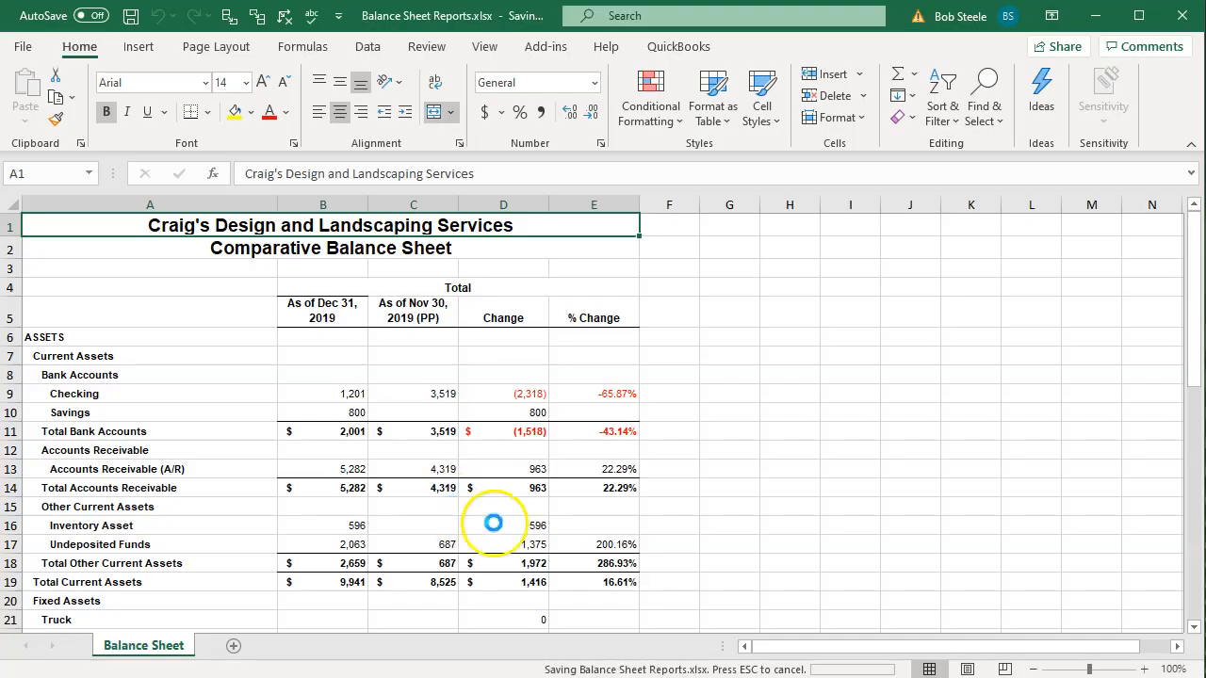
Copy the formatting of the Comparative Balance Sheet title in row 2 onto the blank row 3 with Format Painter.
{"action": "left_click", "coordinate": [481, 462]}
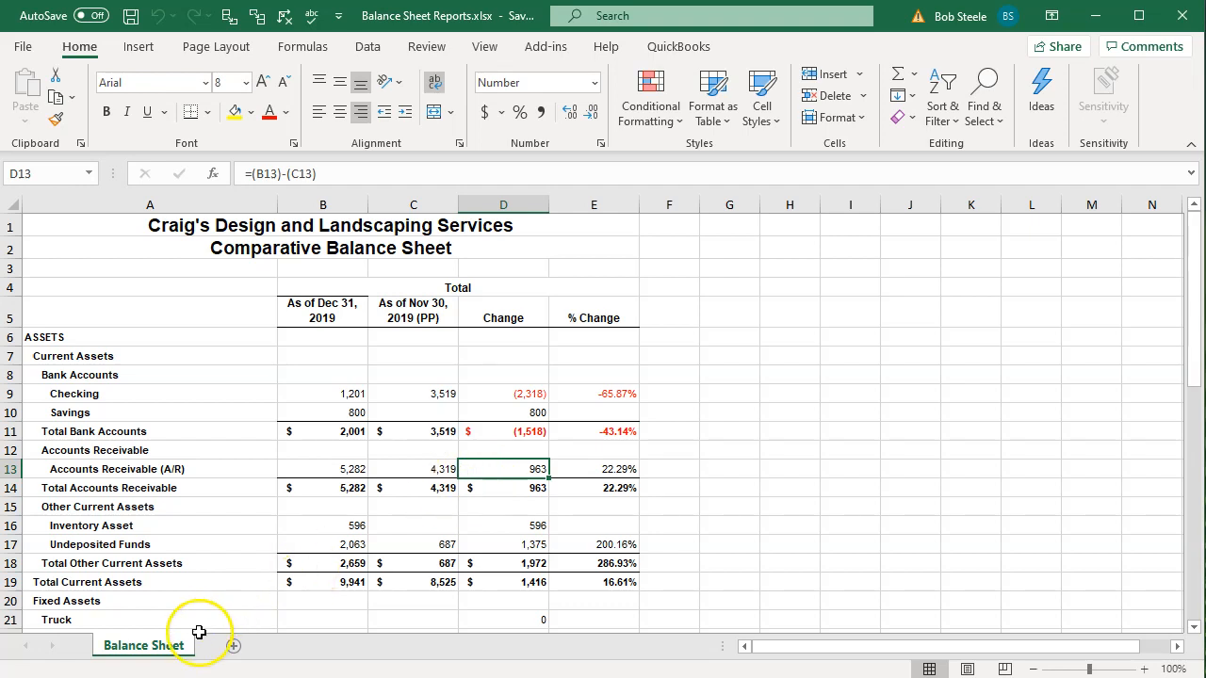
{"action": "left_click", "coordinate": [304, 270]}
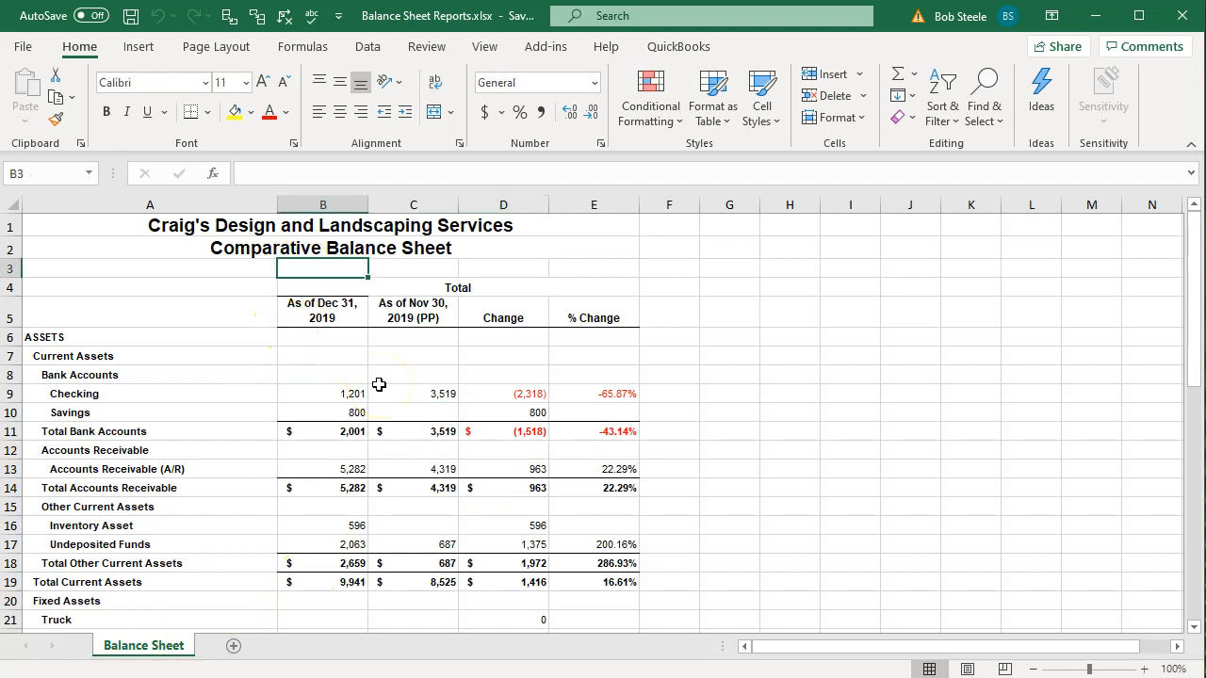
{"action": "left_click_drag", "start_coordinate": [72, 245], "coordinate": [519, 242]}
{"action": "left_click", "coordinate": [55, 118]}
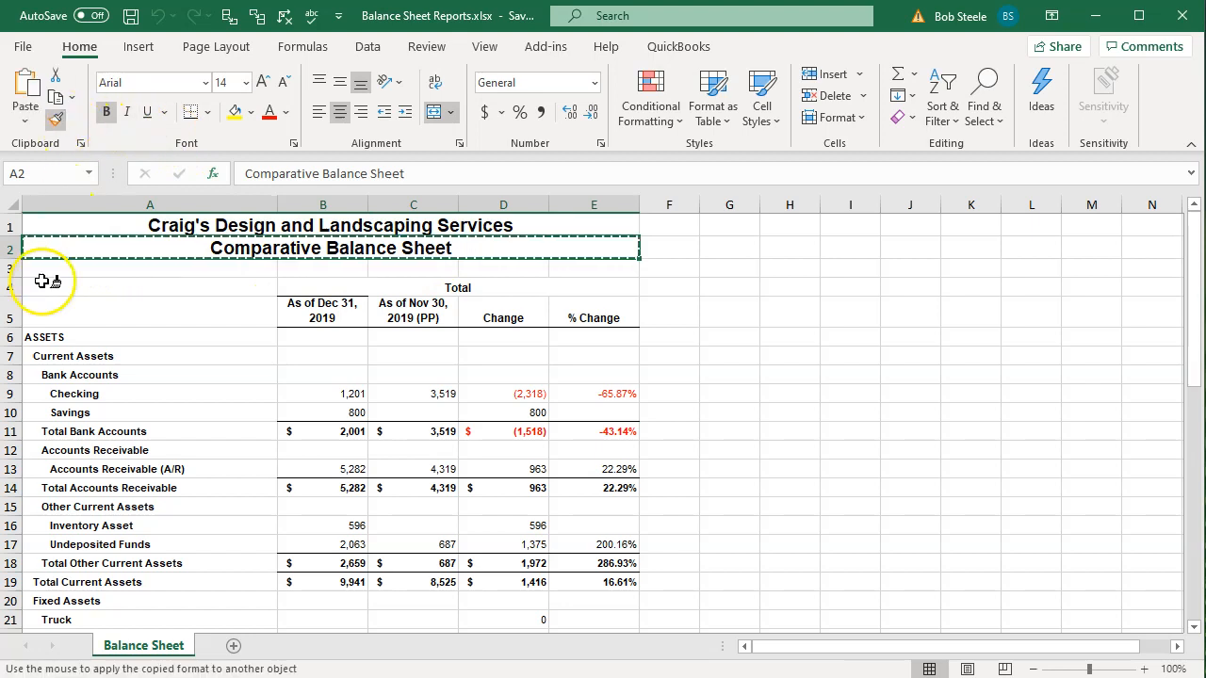
{"action": "left_click", "coordinate": [42, 268]}
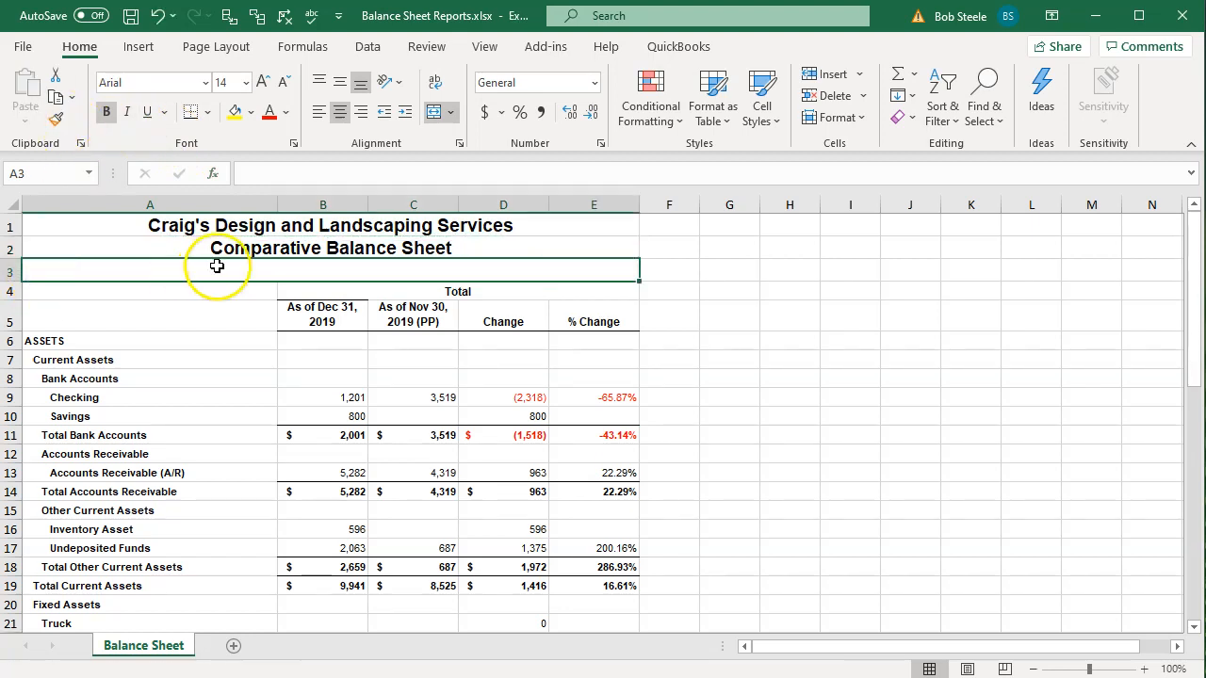
Enter "As of November and December 2019" as the date line in cell A3.
{"action": "type", "text": "As of"}
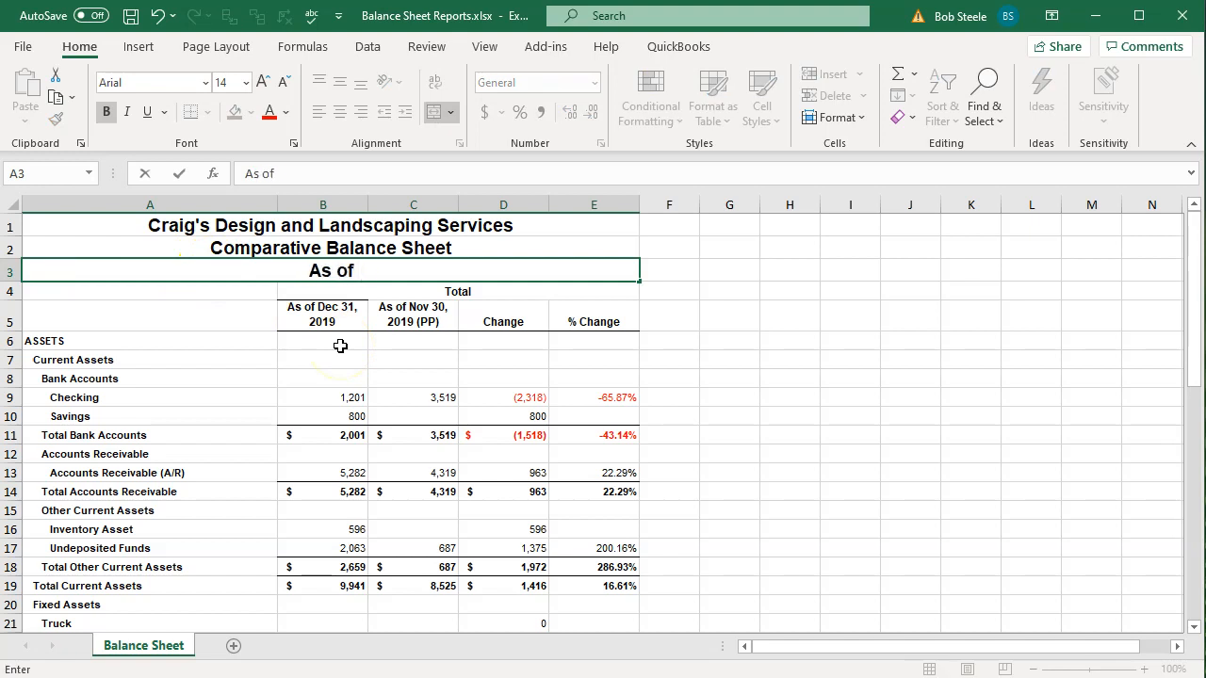
{"action": "type", "text": " Novembe"}
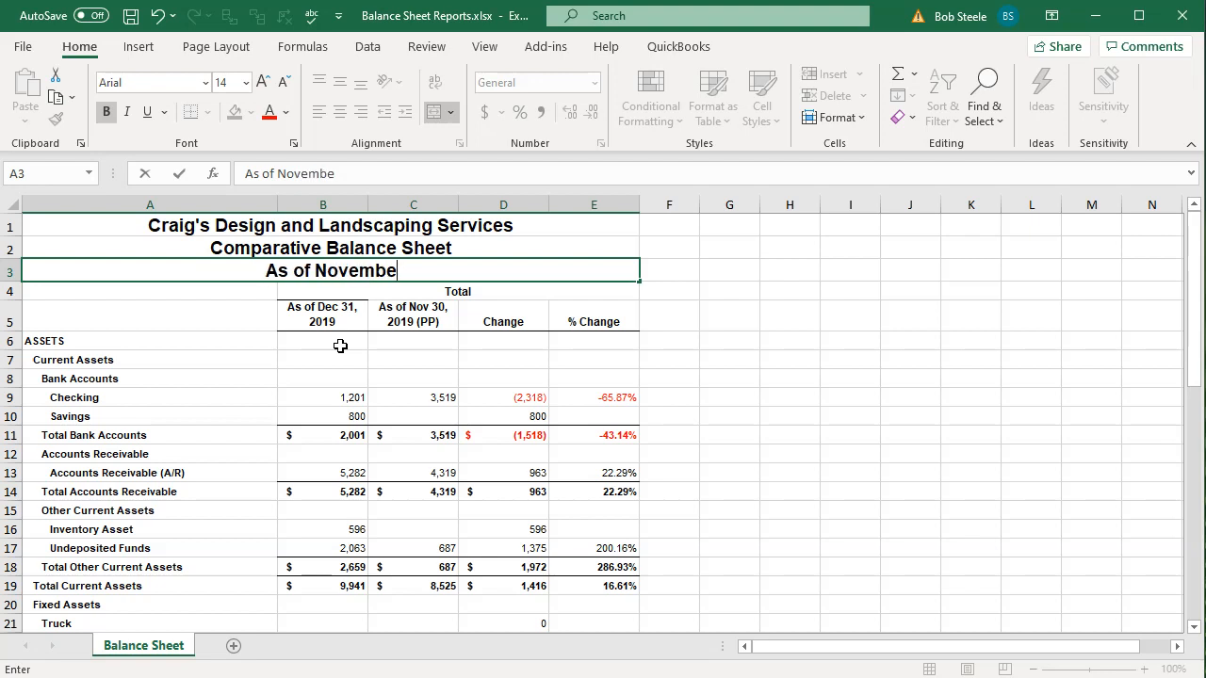
{"action": "type", "text": "r and Decembe"}
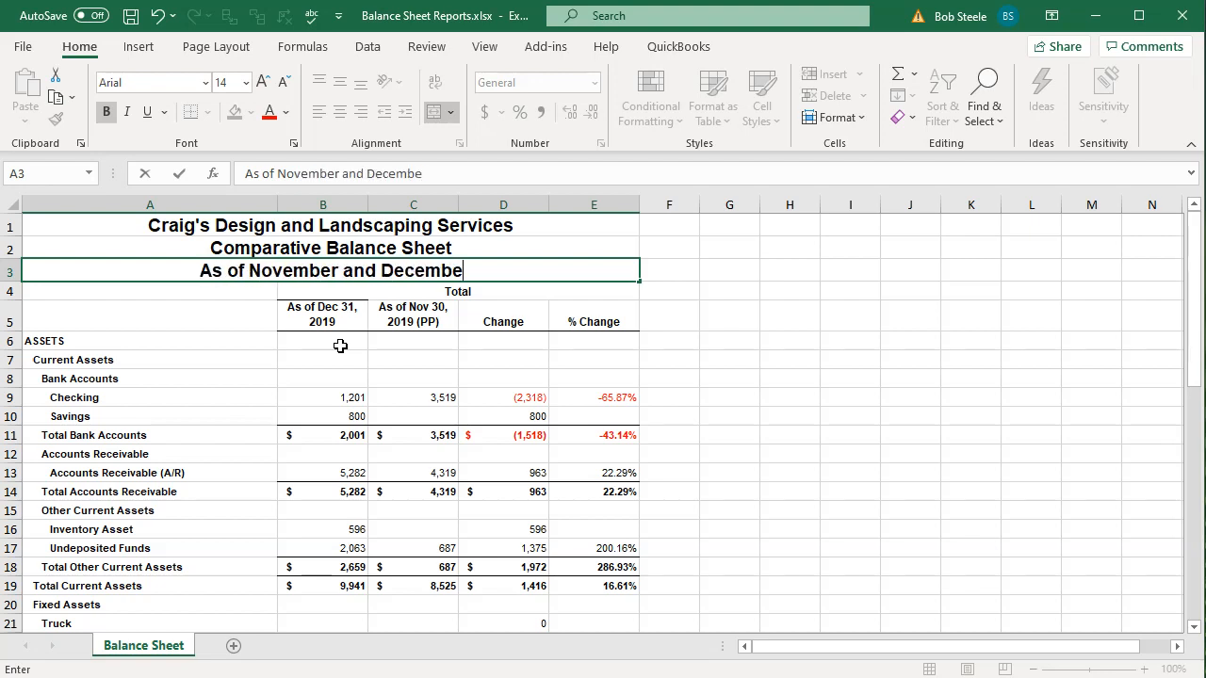
{"action": "type", "text": "r 2019"}
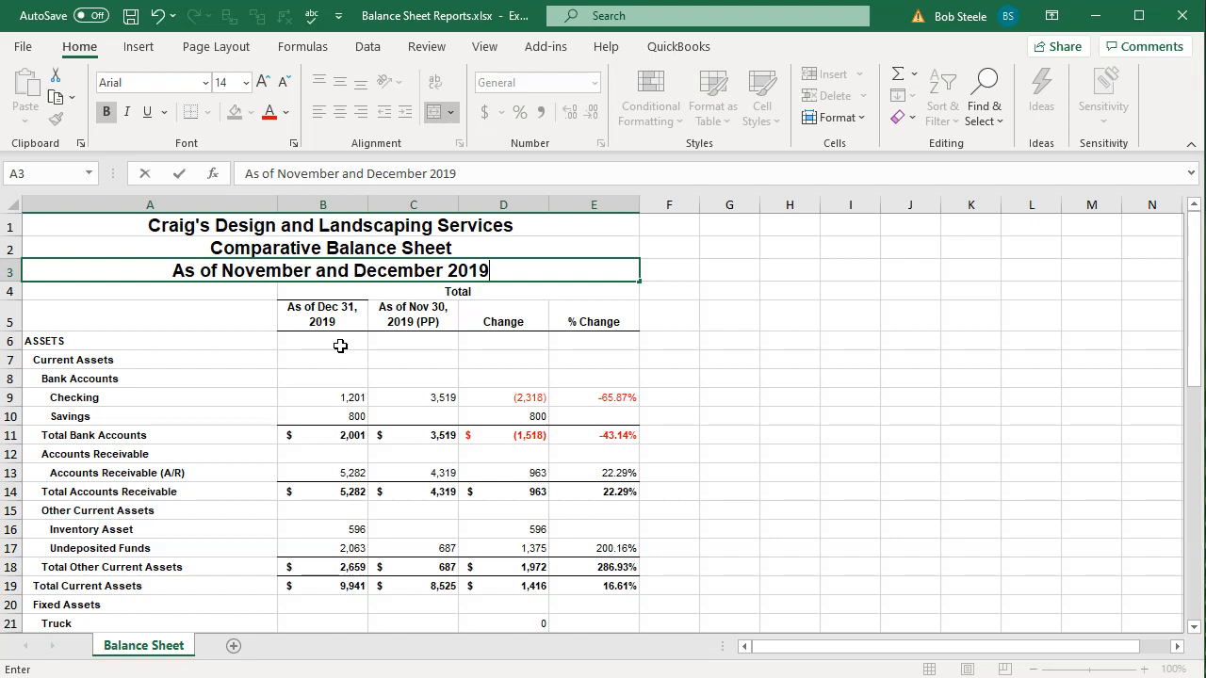
{"action": "key", "text": "Return"}
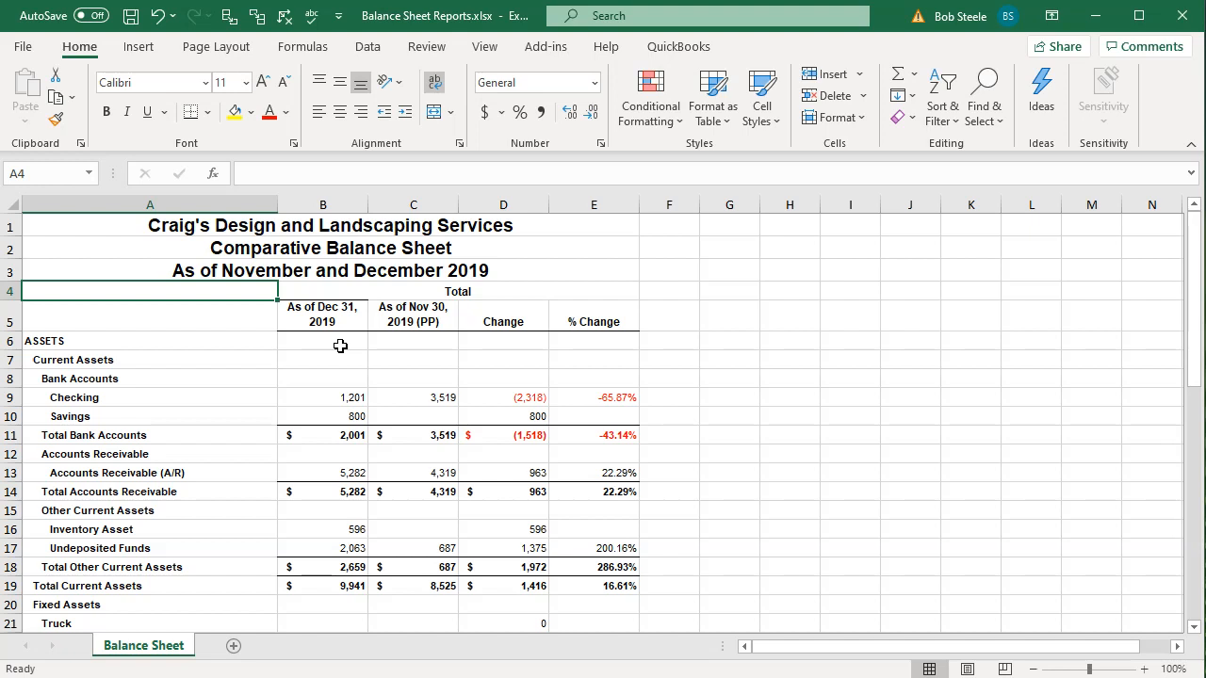
{"action": "left_click", "coordinate": [404, 271]}
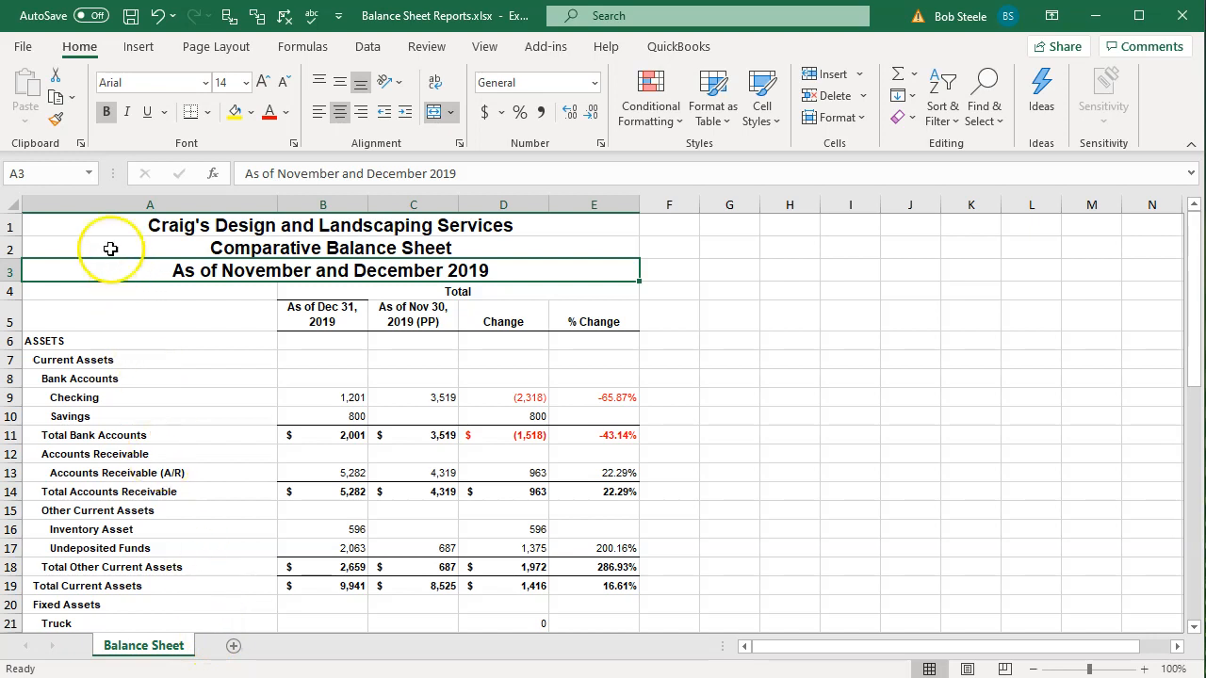
Open the workbook's print settings and set the print range to Print Entire Workbook.
{"action": "left_click", "coordinate": [28, 46]}
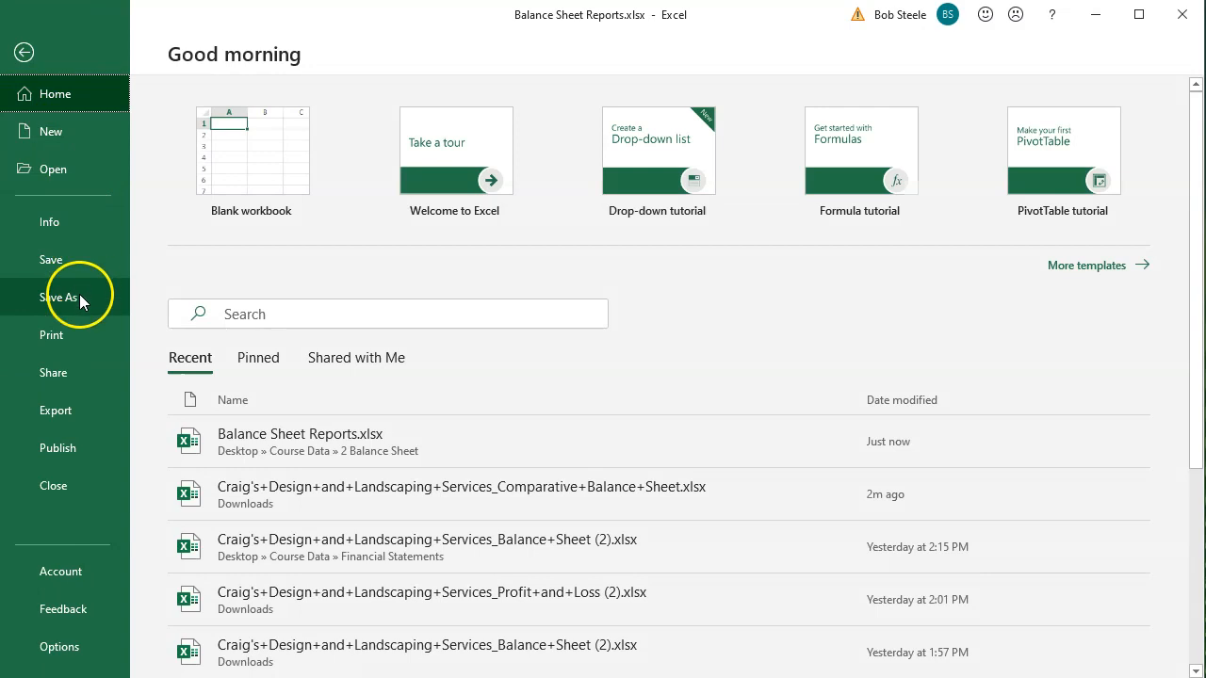
{"action": "left_click", "coordinate": [79, 332]}
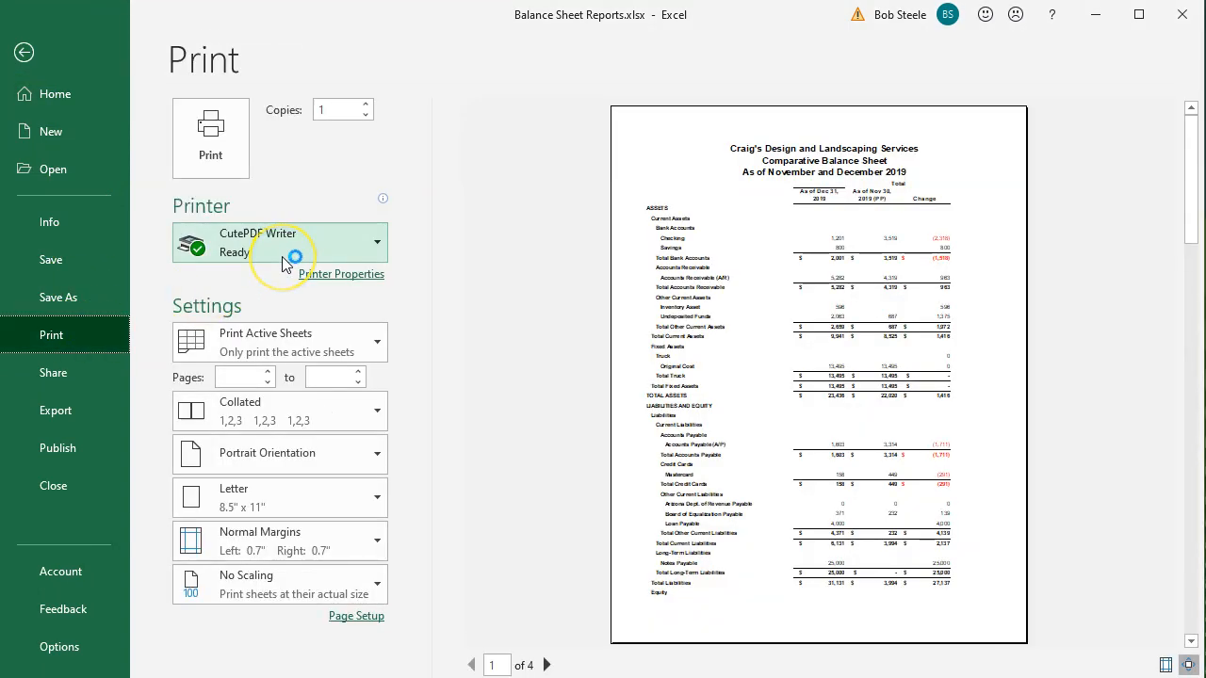
{"action": "left_click", "coordinate": [376, 346]}
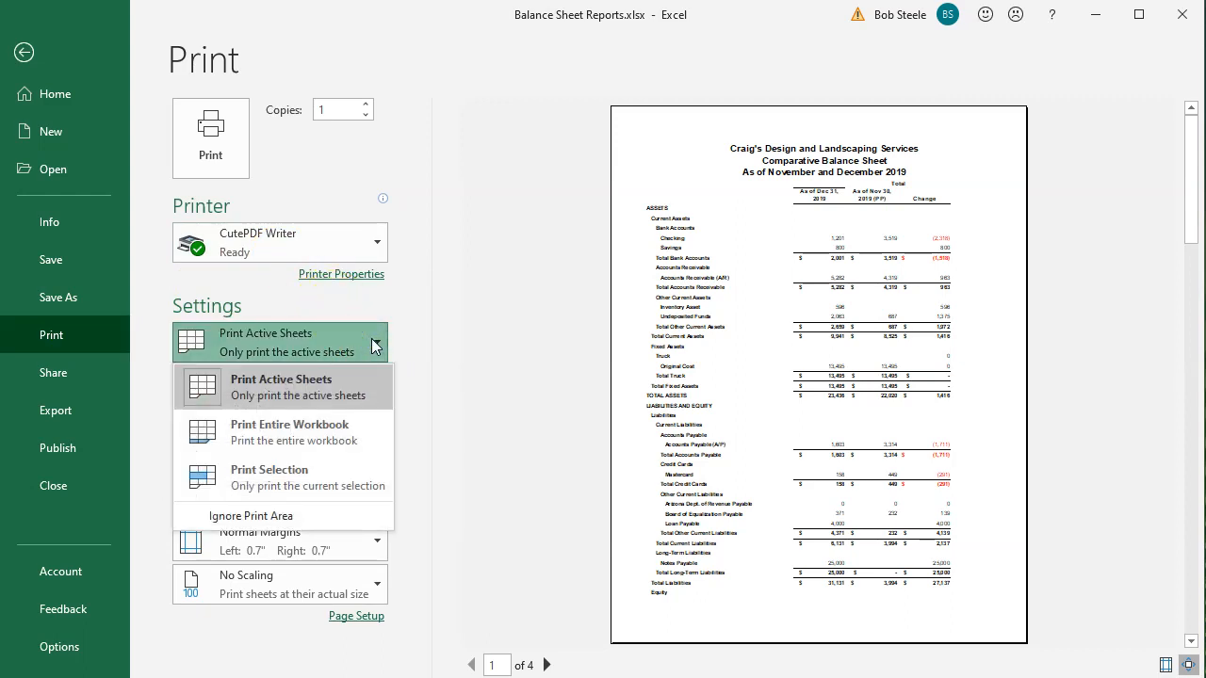
{"action": "left_click", "coordinate": [354, 446]}
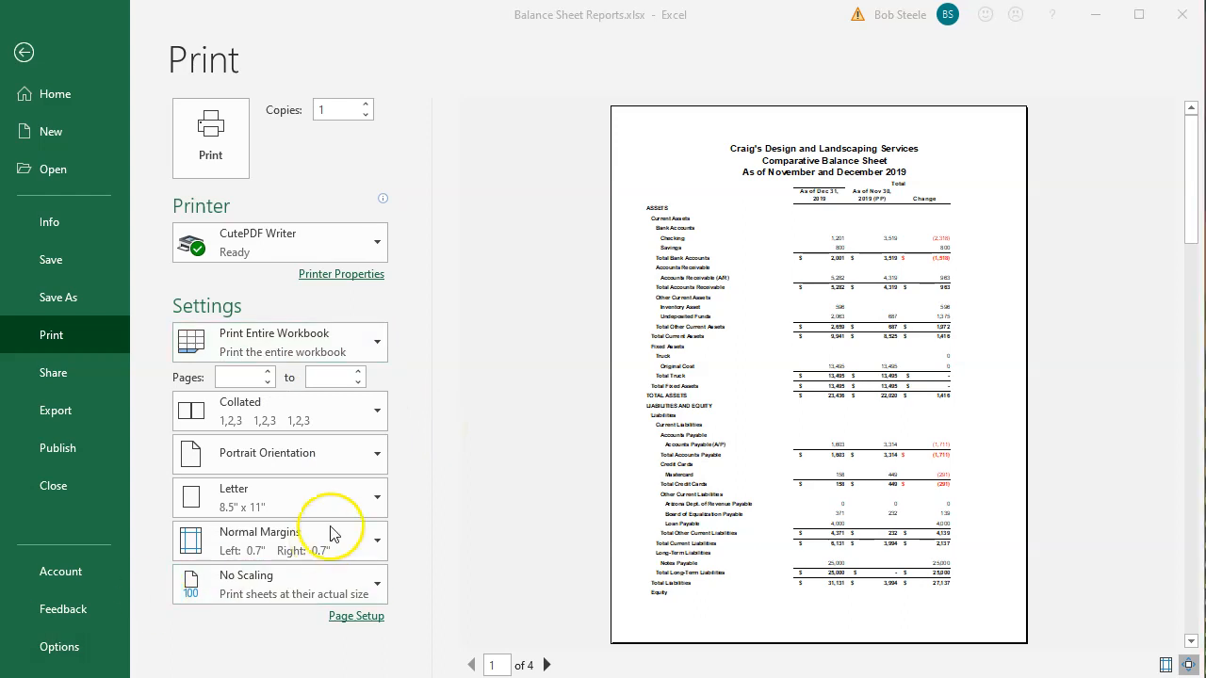
Examine how the balance sheet splits across pages in the print preview, in Page Layout view and along the worksheet's page-break lines.
{"action": "left_click", "coordinate": [546, 665]}
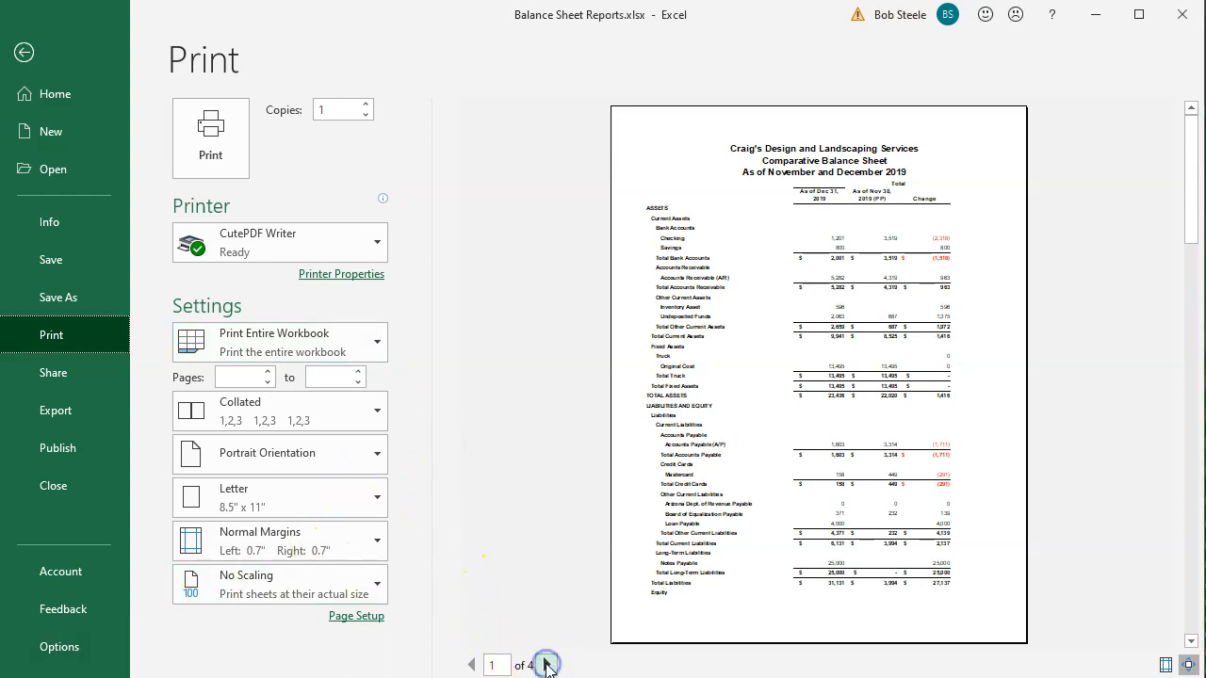
{"action": "left_click", "coordinate": [546, 665]}
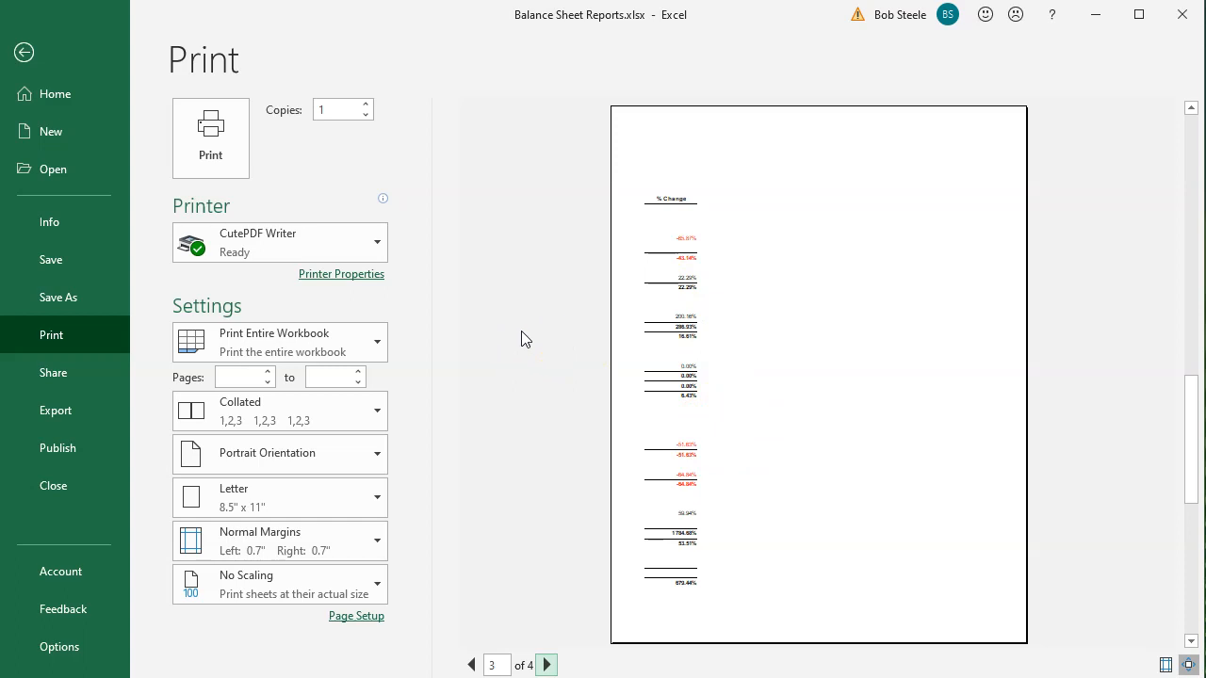
{"action": "left_click", "coordinate": [37, 62]}
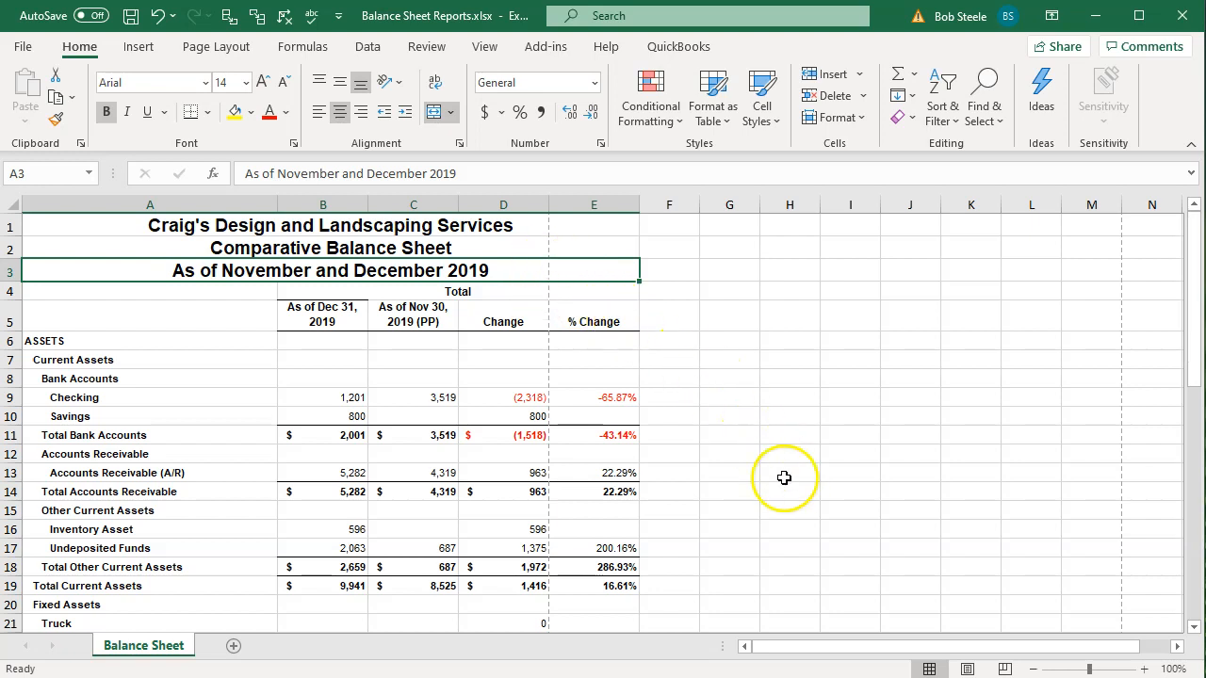
{"action": "left_click", "coordinate": [967, 669]}
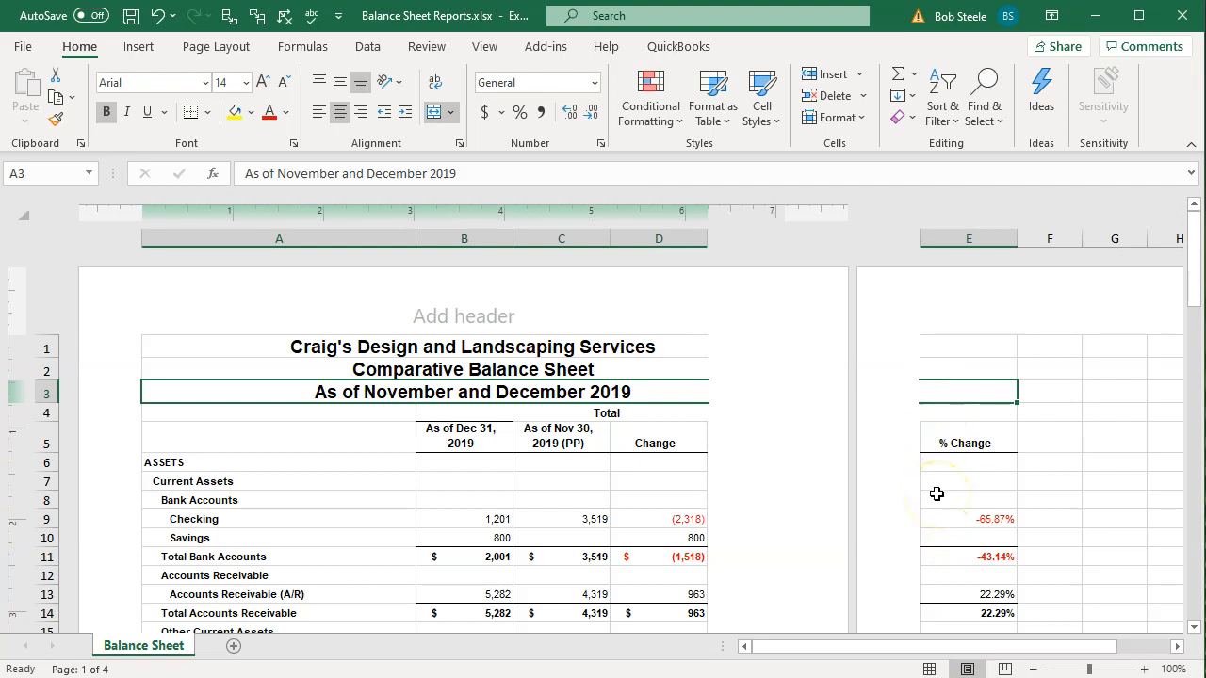
{"action": "scroll", "coordinate": [936, 494], "scroll_direction": "down", "scroll_amount": 3}
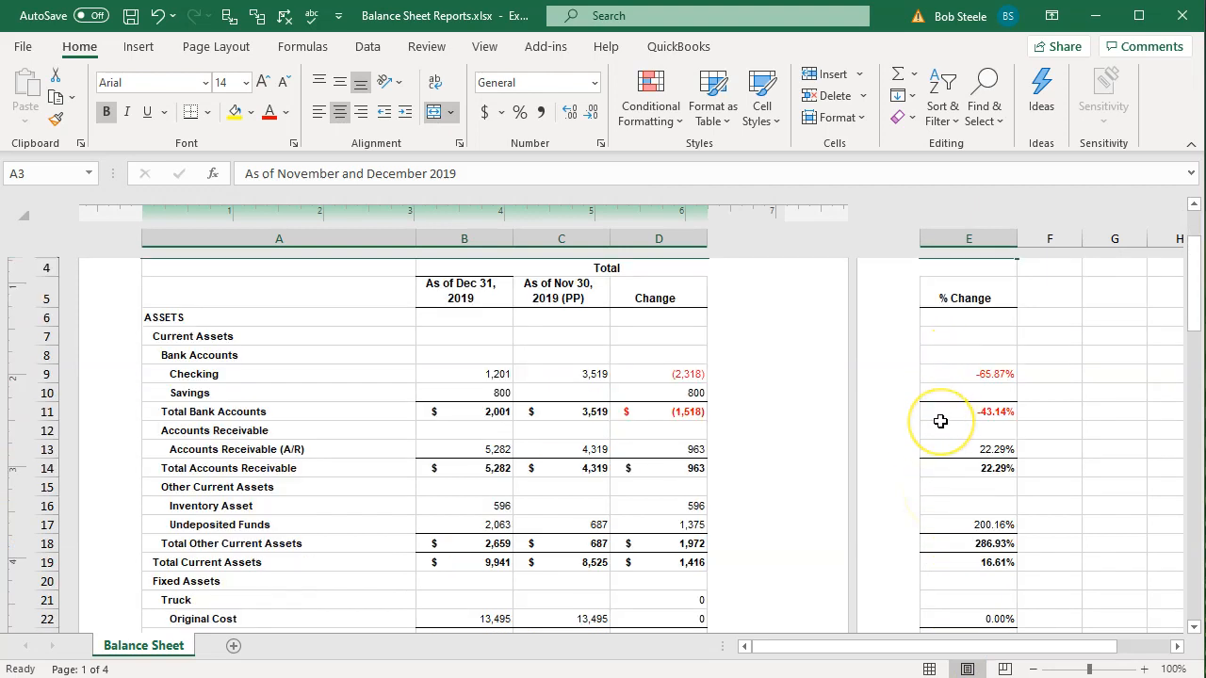
{"action": "left_click", "coordinate": [929, 669]}
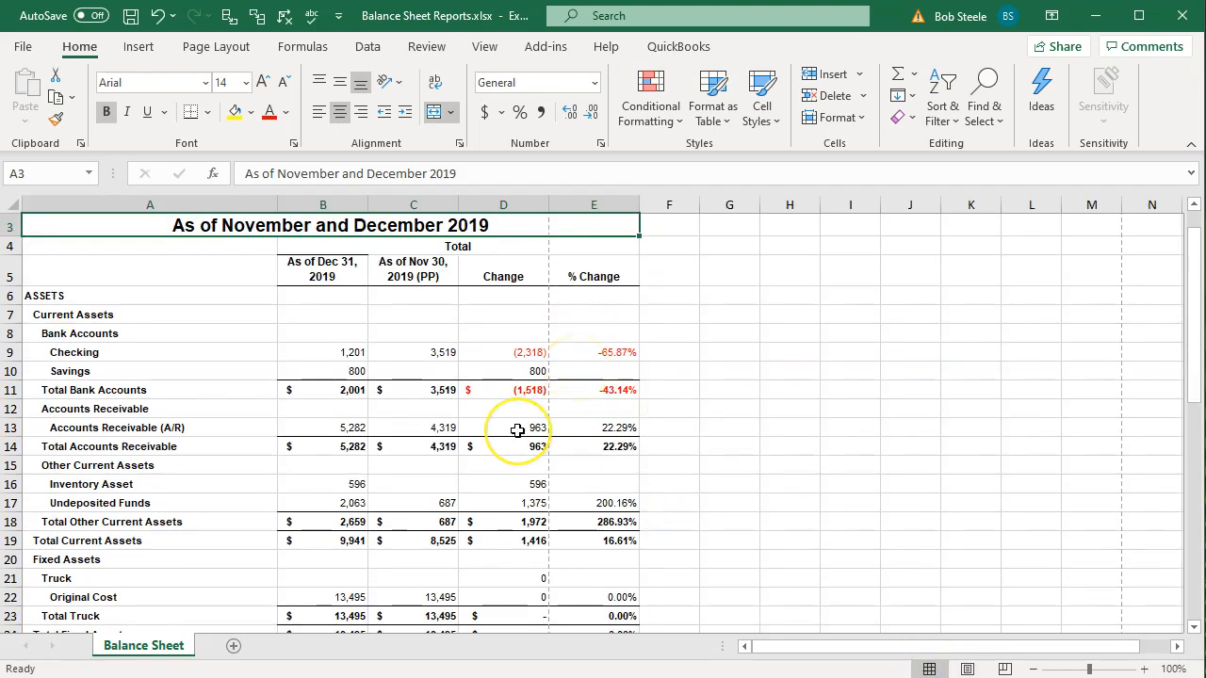
{"action": "scroll", "coordinate": [517, 430], "scroll_direction": "down", "scroll_amount": 6}
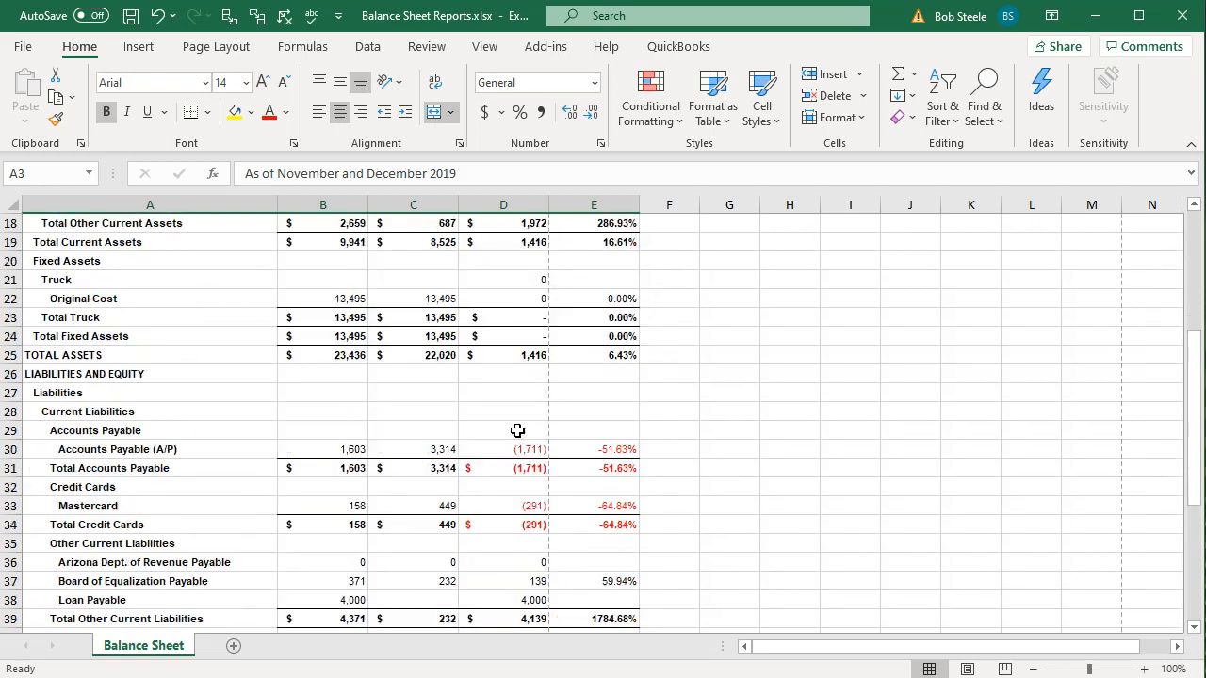
{"action": "scroll", "coordinate": [517, 431], "scroll_direction": "down", "scroll_amount": 3}
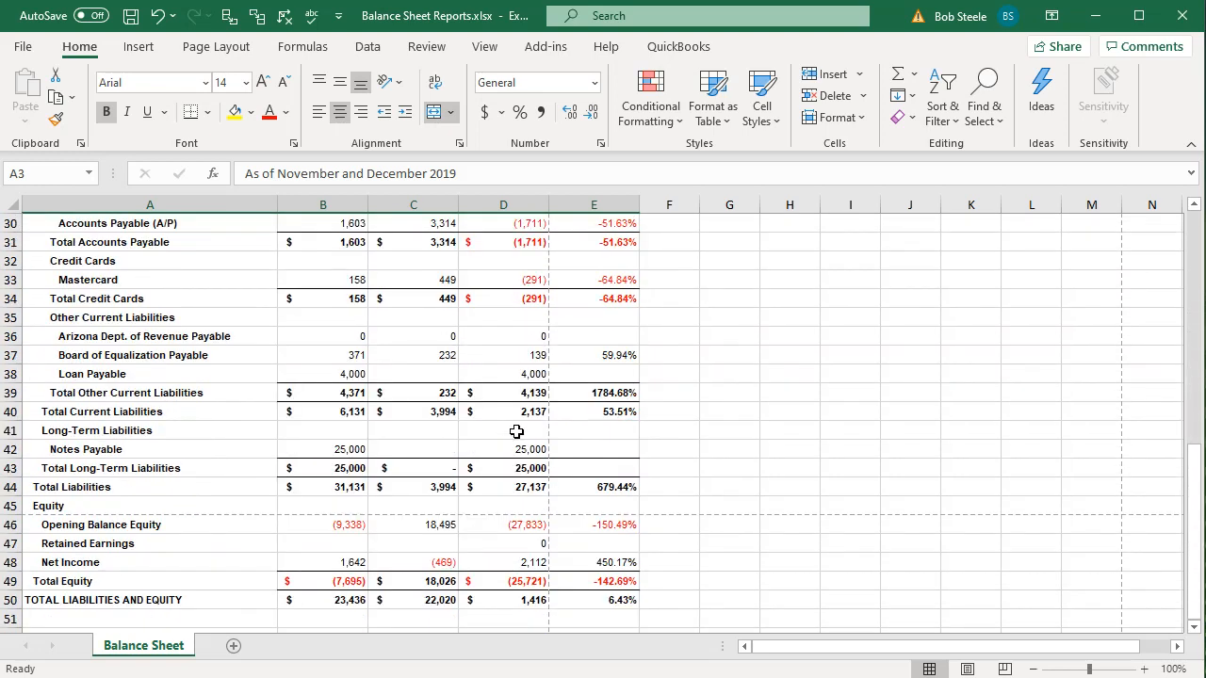
{"action": "scroll", "coordinate": [516, 433], "scroll_direction": "up", "scroll_amount": 10}
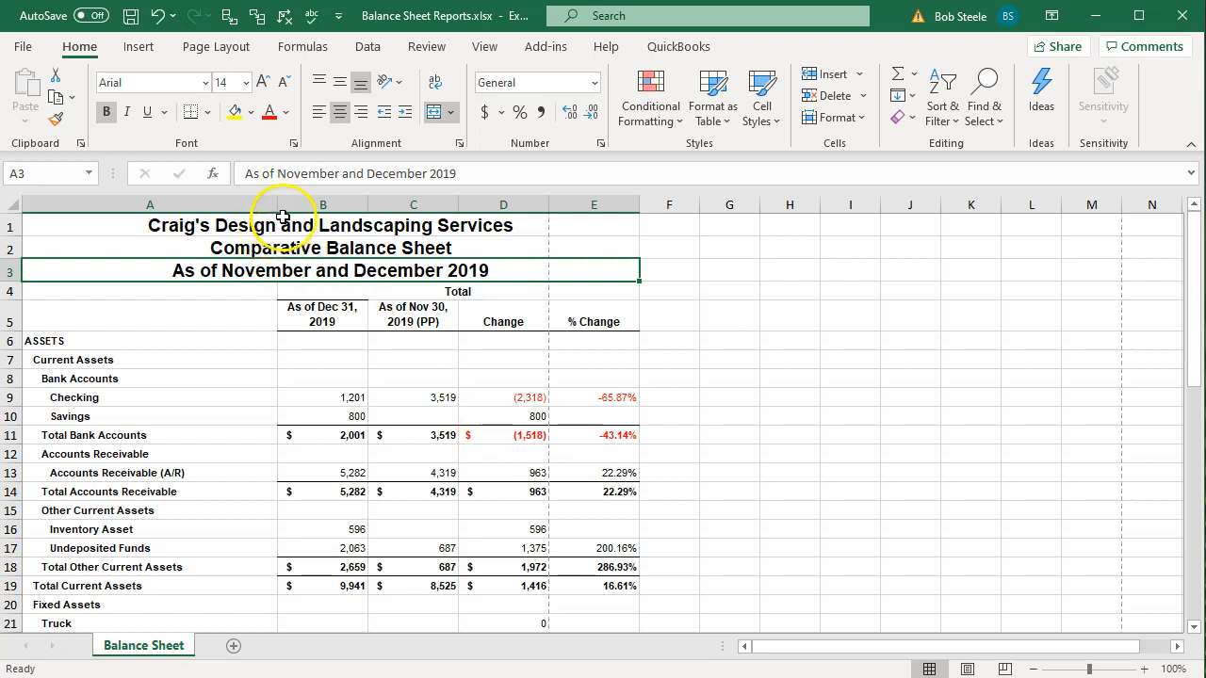
Narrow column A until the % Change column fits inside the first page's width, and save the workbook.
{"action": "left_click_drag", "start_coordinate": [277, 202], "coordinate": [245, 215]}
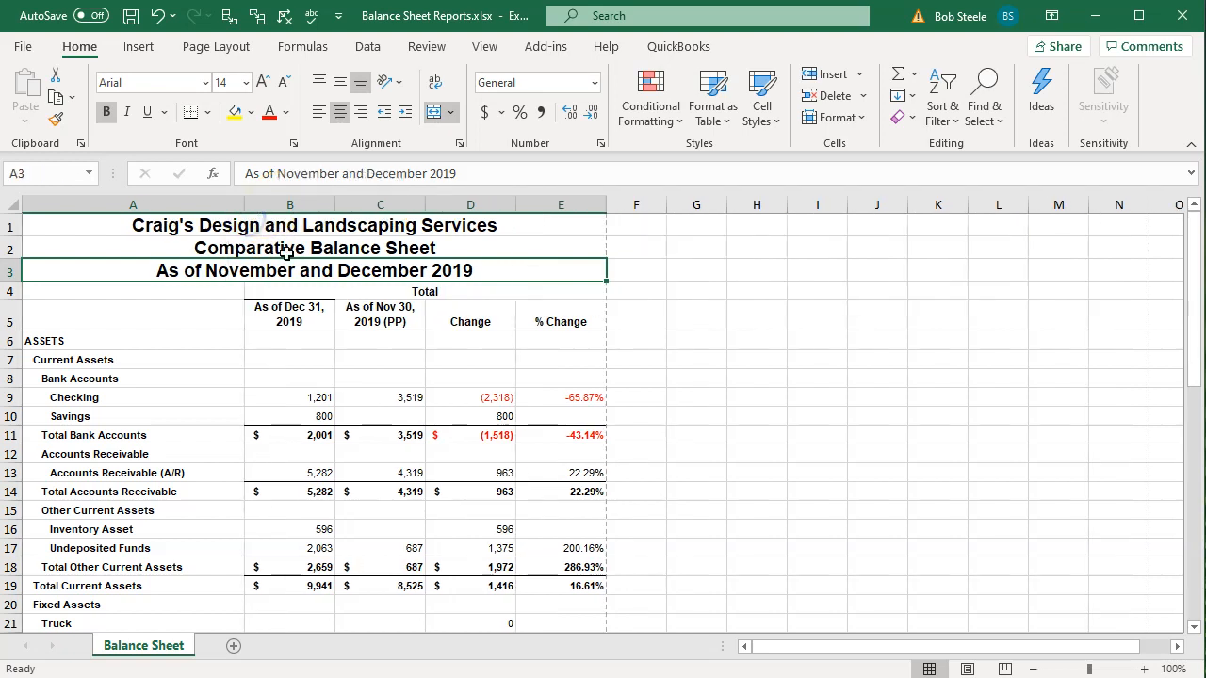
{"action": "scroll", "coordinate": [358, 364], "scroll_direction": "down", "scroll_amount": 1}
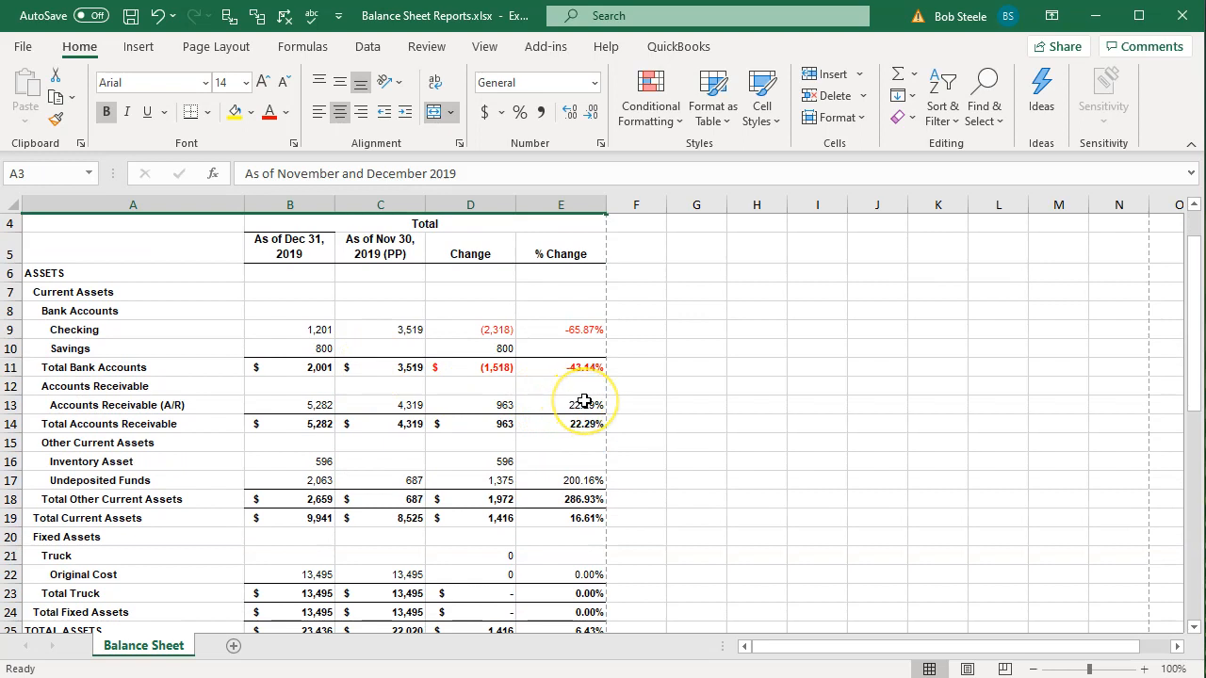
{"action": "scroll", "coordinate": [585, 401], "scroll_direction": "down", "scroll_amount": 12}
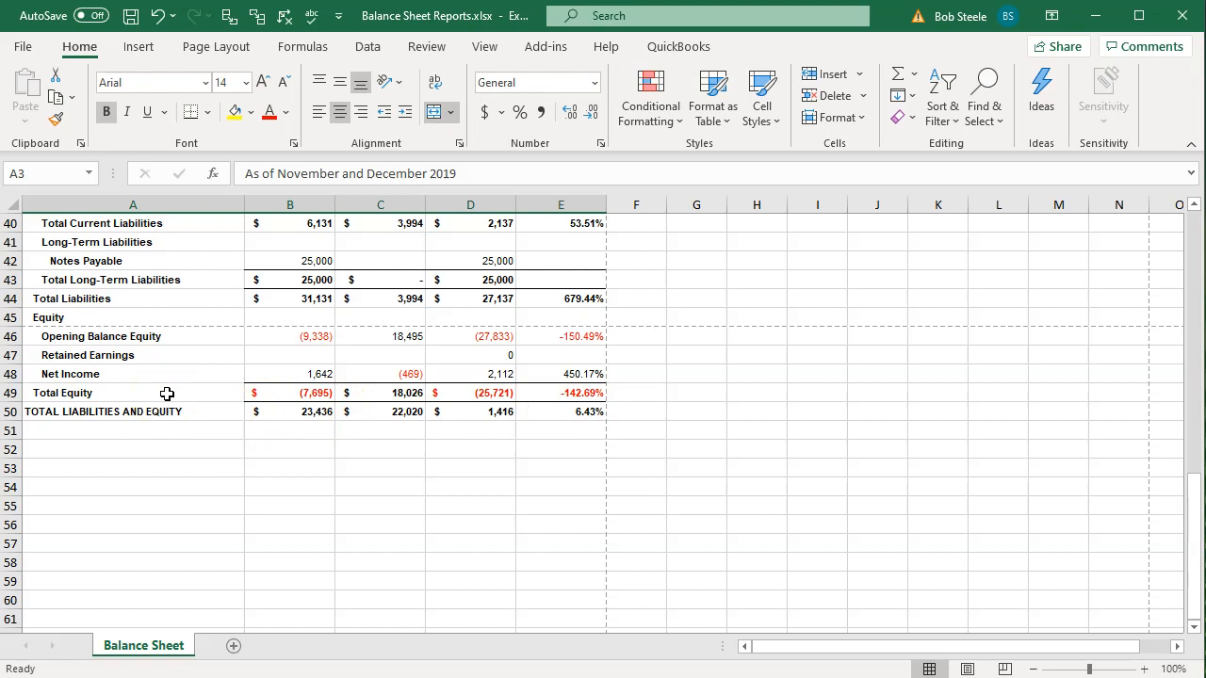
{"action": "scroll", "coordinate": [166, 393], "scroll_direction": "up", "scroll_amount": 12}
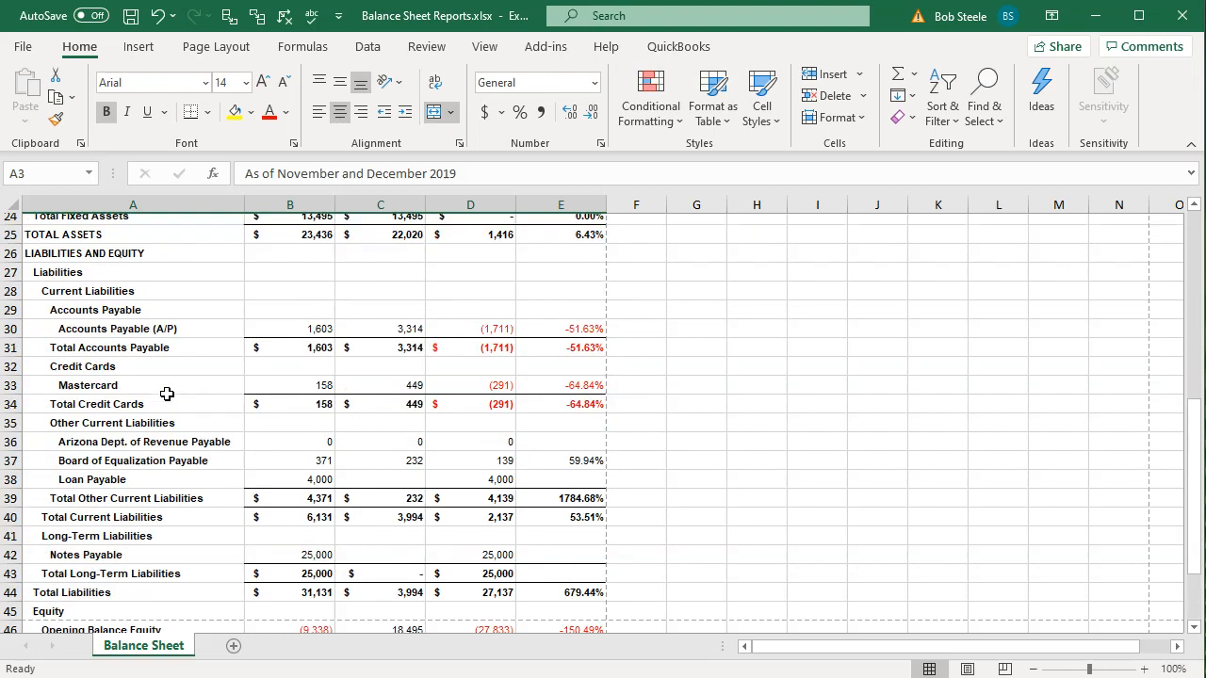
{"action": "scroll", "coordinate": [525, 432], "scroll_direction": "up", "scroll_amount": 1}
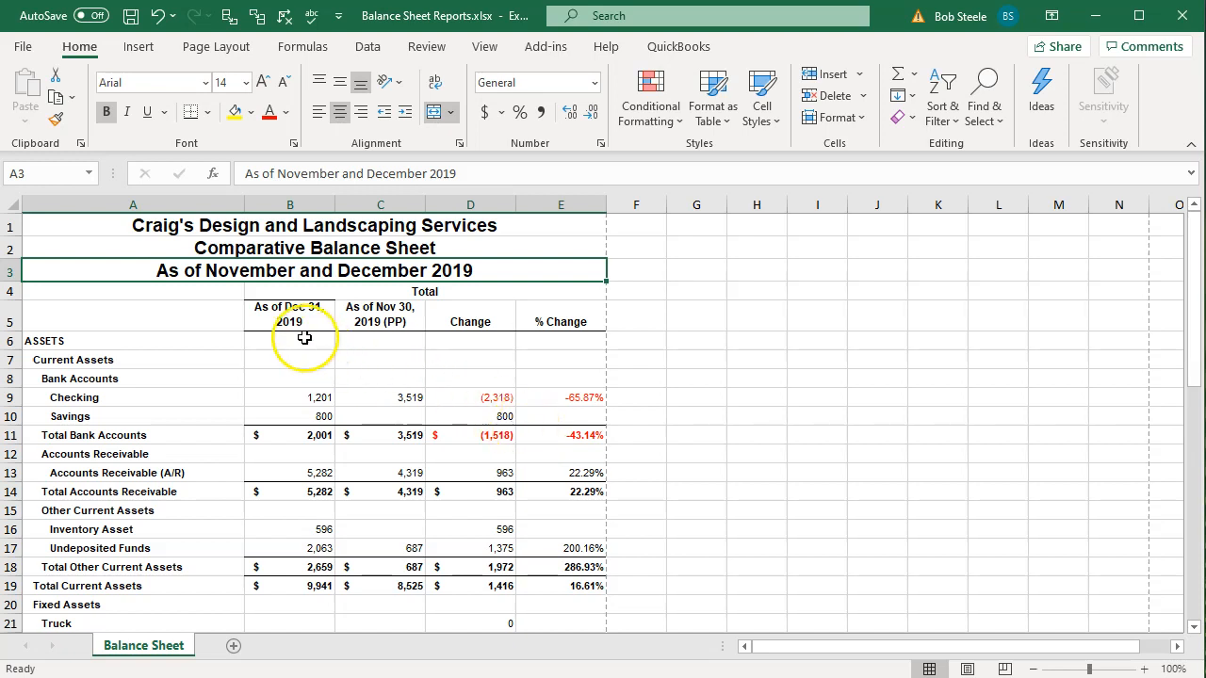
{"action": "left_click", "coordinate": [130, 15]}
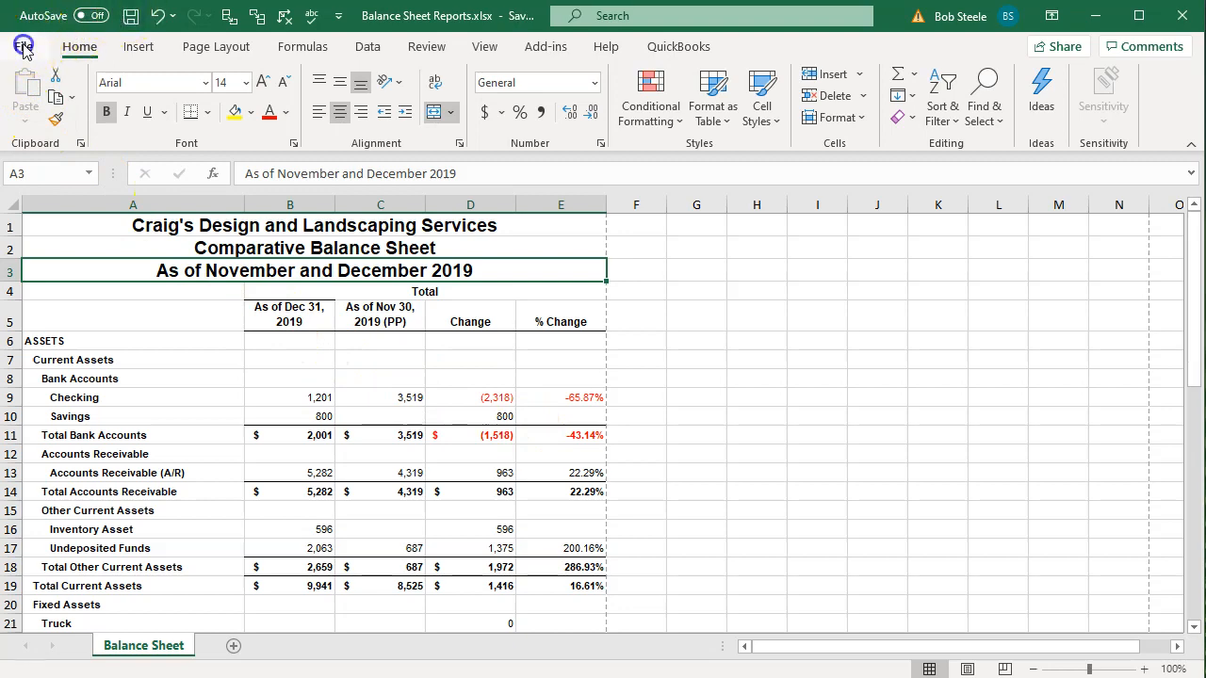
Check the print preview's pages and print the entire workbook through CutePDF Writer, saving it as Balance Sheet Reports.pdf in the 2 Balance Sheet folder.
{"action": "left_click", "coordinate": [24, 46]}
{"action": "left_click", "coordinate": [49, 337]}
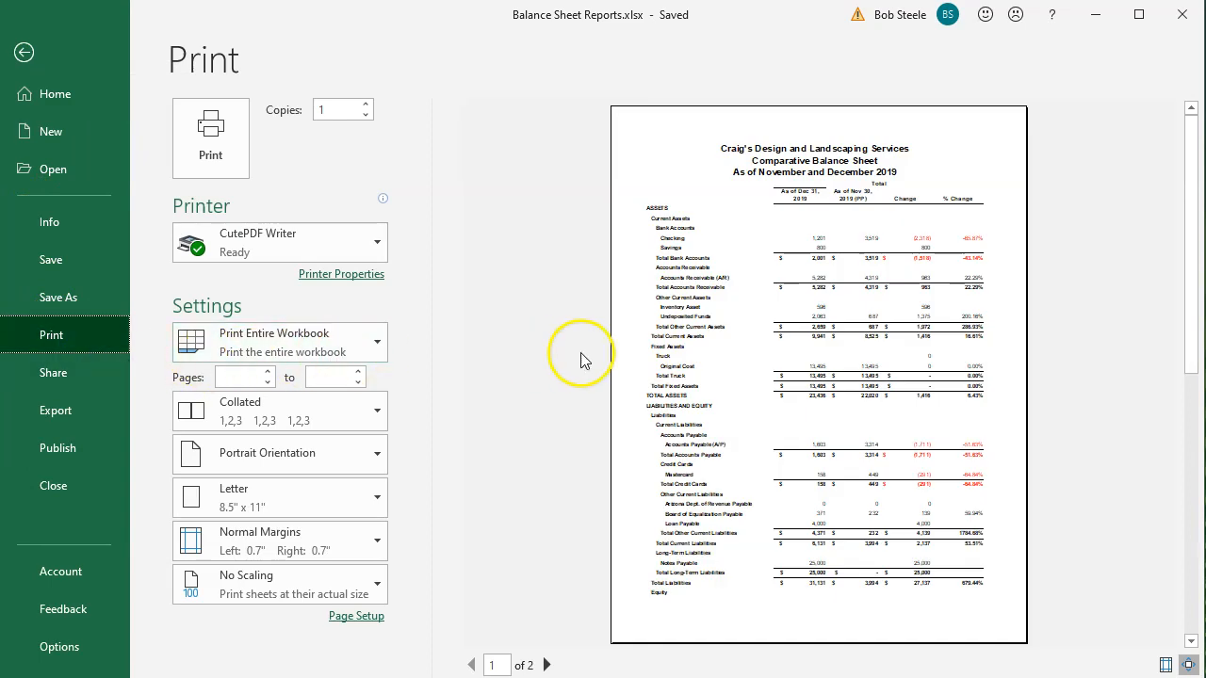
{"action": "left_click", "coordinate": [546, 665]}
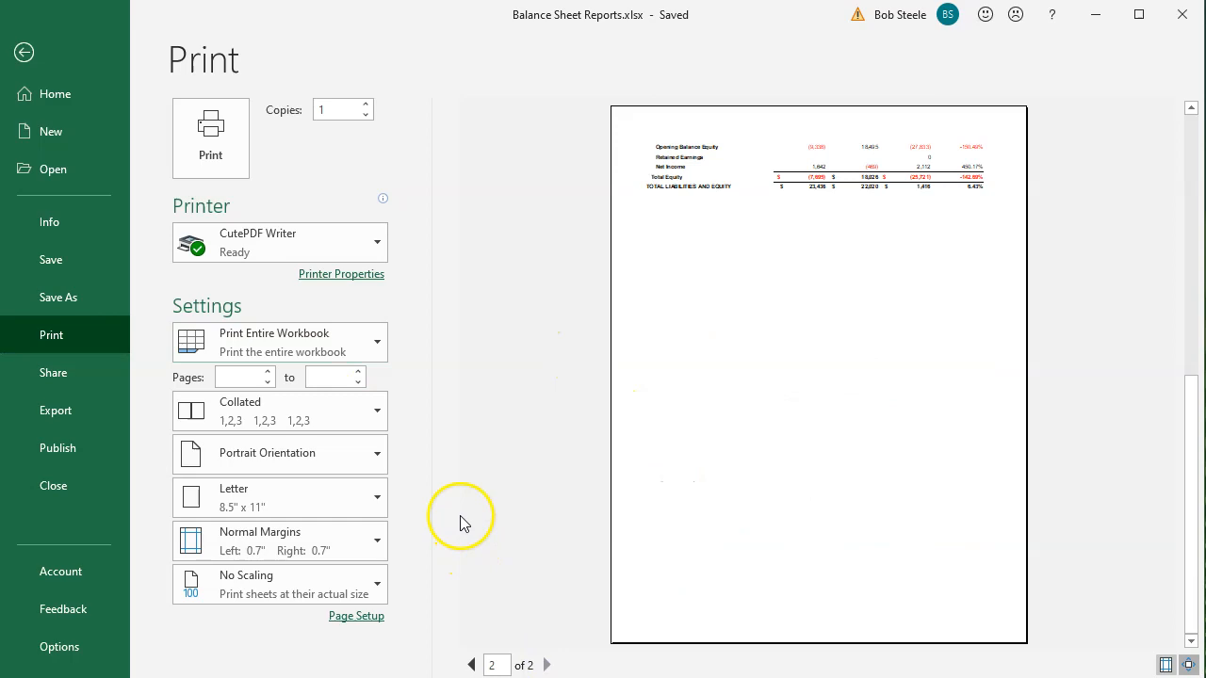
{"action": "left_click", "coordinate": [226, 166]}
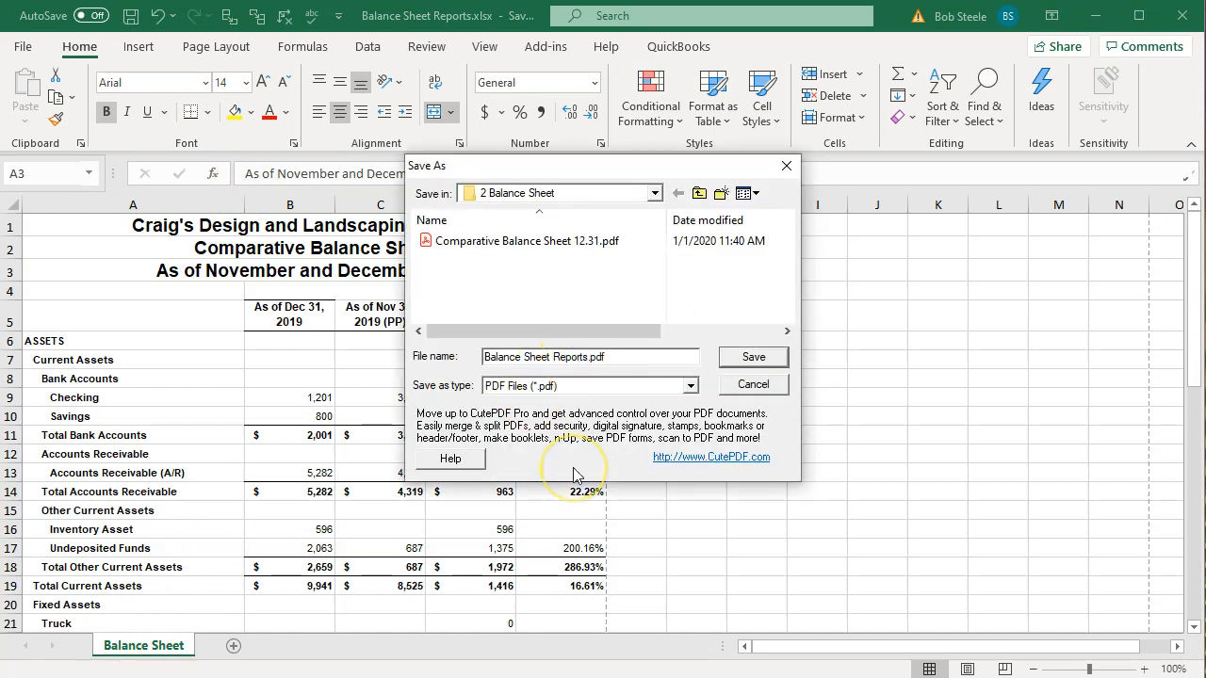
{"action": "left_click", "coordinate": [740, 358]}
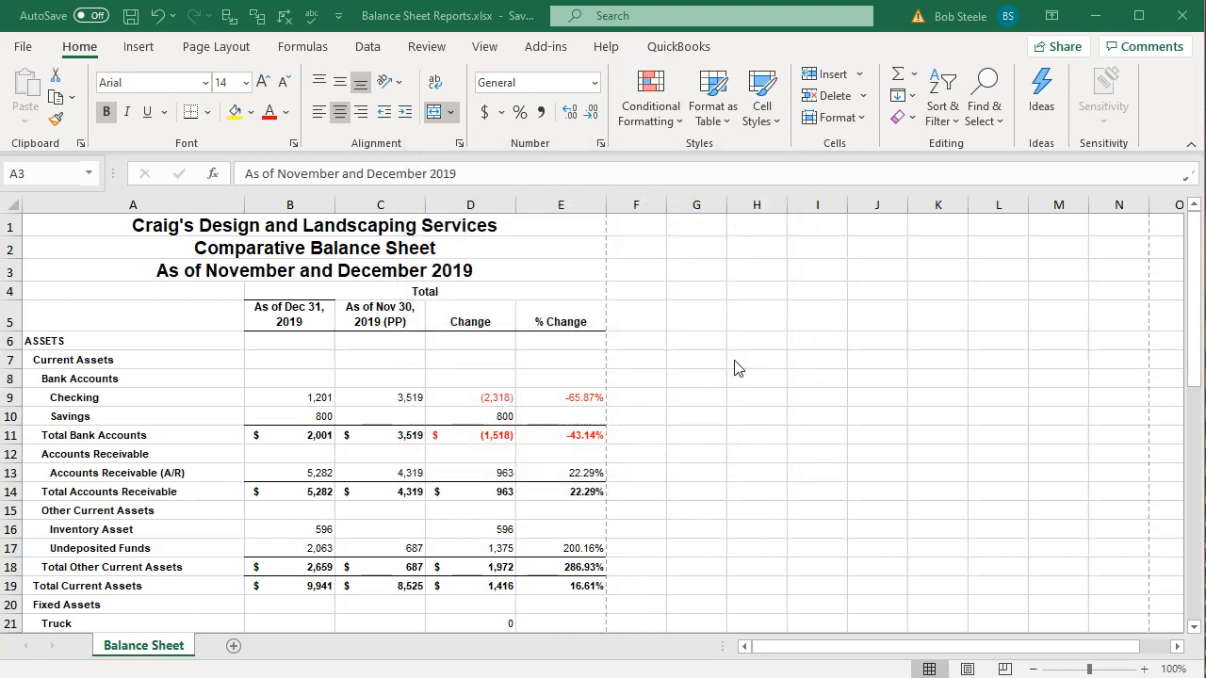